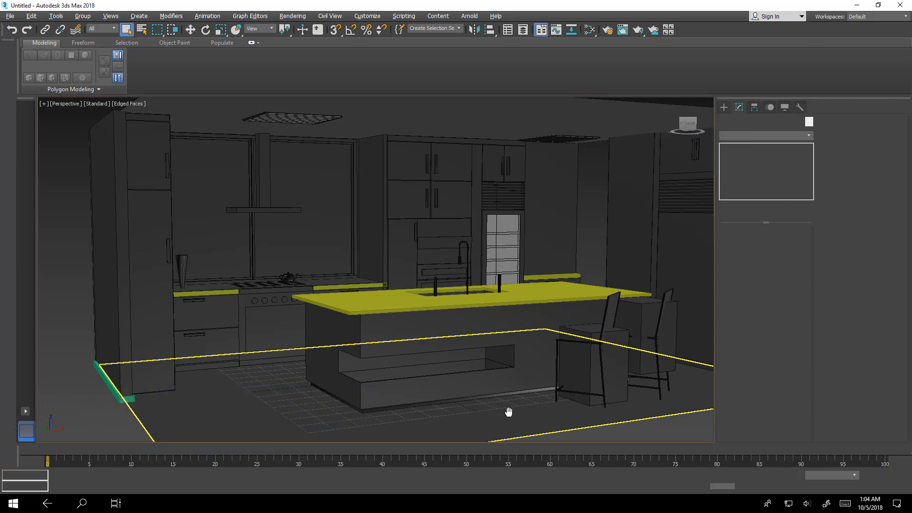
- Create a box about 1.254 m long, 0.702 m wide and 0.092 m high on the open floor in front of the kitchen island
{"action": "middle_click_drag", "start_coordinate": [507, 412], "coordinate": [475, 362]}
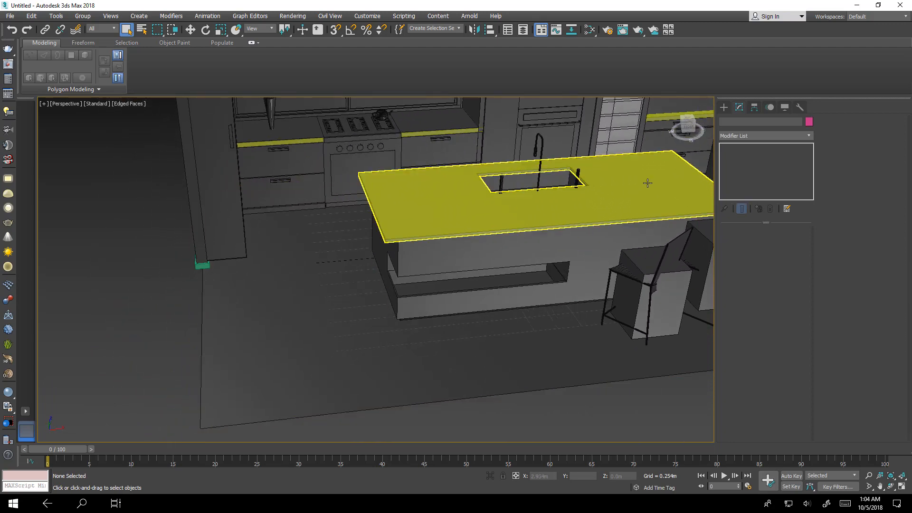
{"action": "left_click", "coordinate": [725, 108]}
{"action": "left_click", "coordinate": [745, 164]}
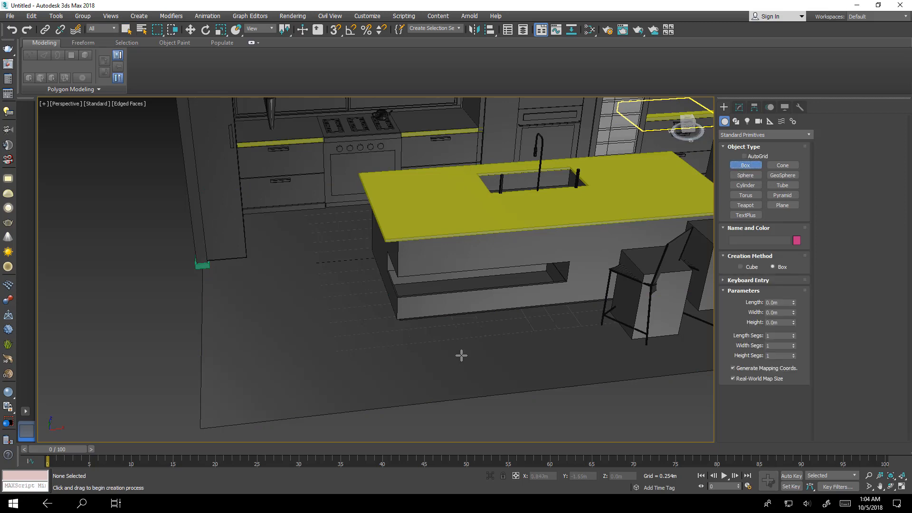
{"action": "left_click_drag", "start_coordinate": [237, 325], "coordinate": [318, 395]}
{"action": "left_click", "coordinate": [320, 387]}
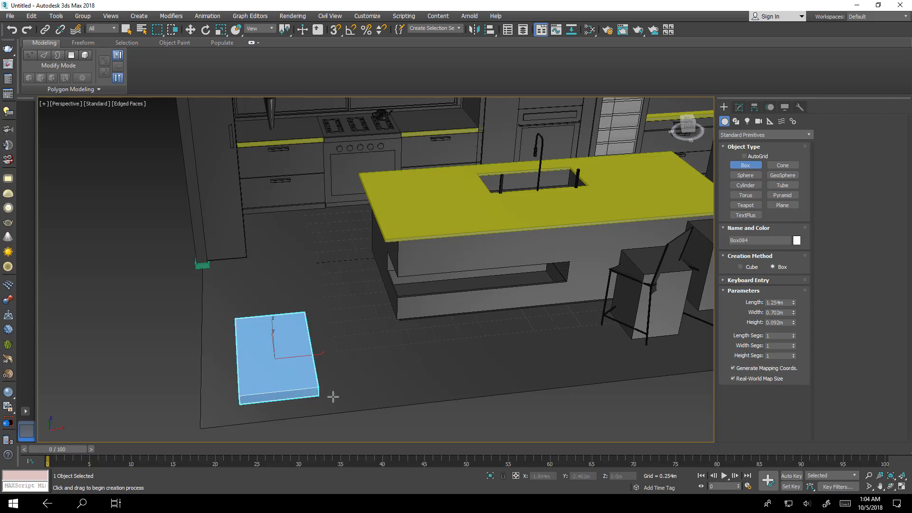
{"action": "scroll", "coordinate": [315, 380], "scroll_direction": "down", "scroll_amount": 2}
{"action": "right_click", "coordinate": [310, 376]}
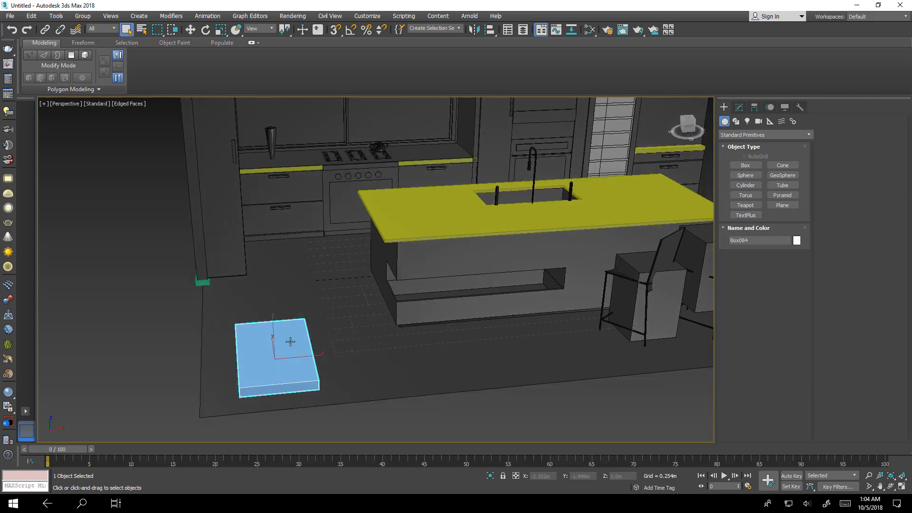
{"action": "middle_click_drag", "start_coordinate": [295, 361], "coordinate": [332, 364], "text": "alt"}
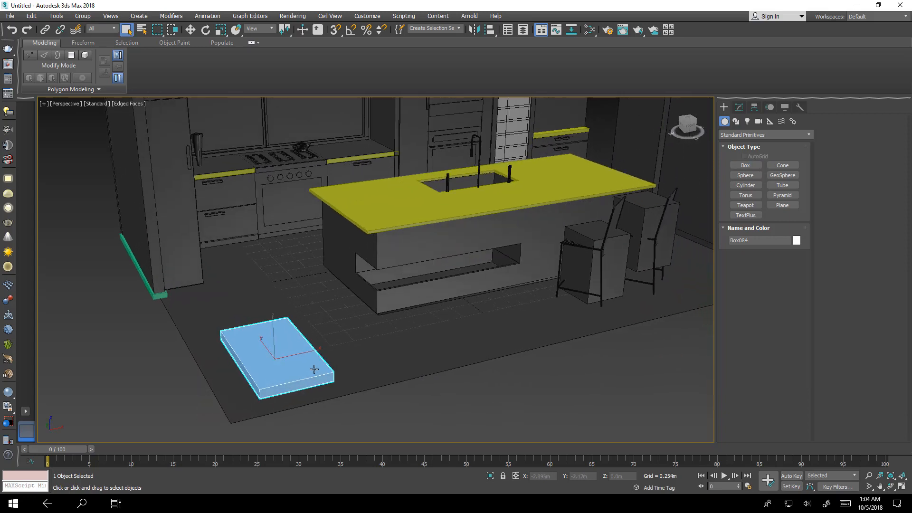
{"action": "right_click", "coordinate": [293, 338]}
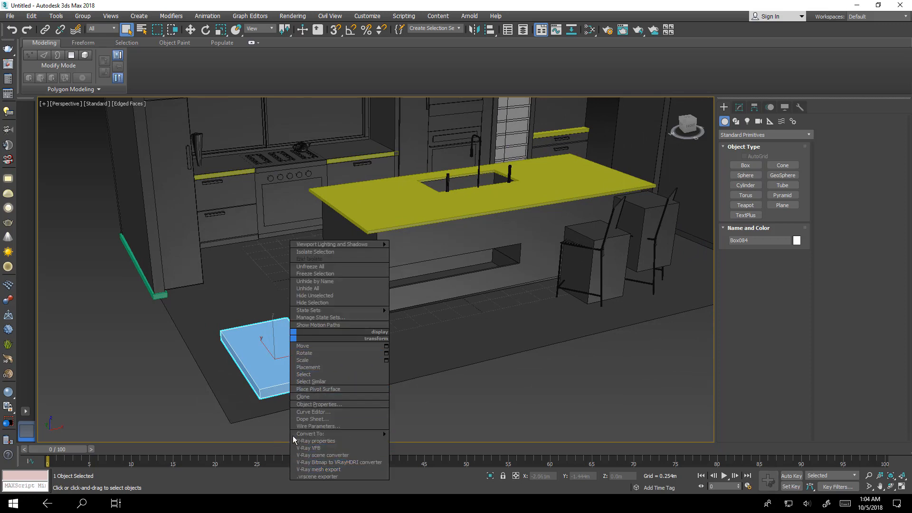
{"action": "mouse_move", "coordinate": [319, 435]}
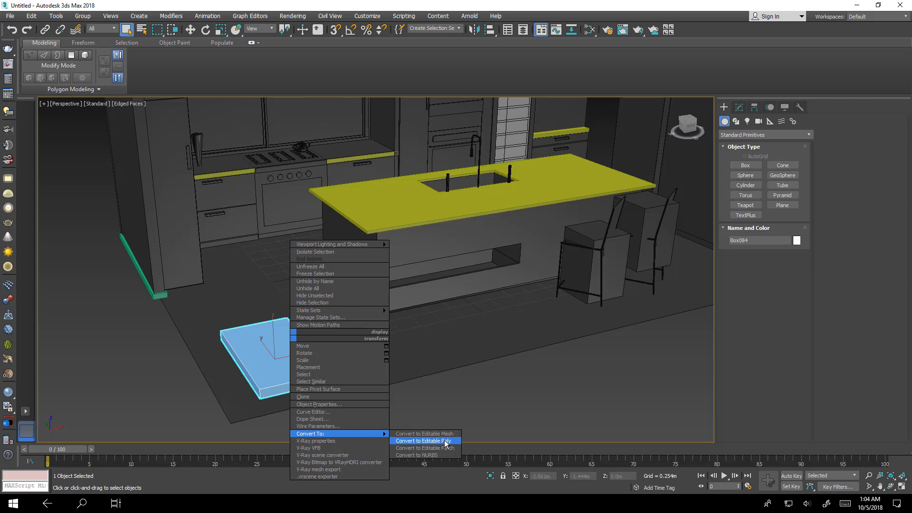
{"action": "left_click", "coordinate": [738, 110]}
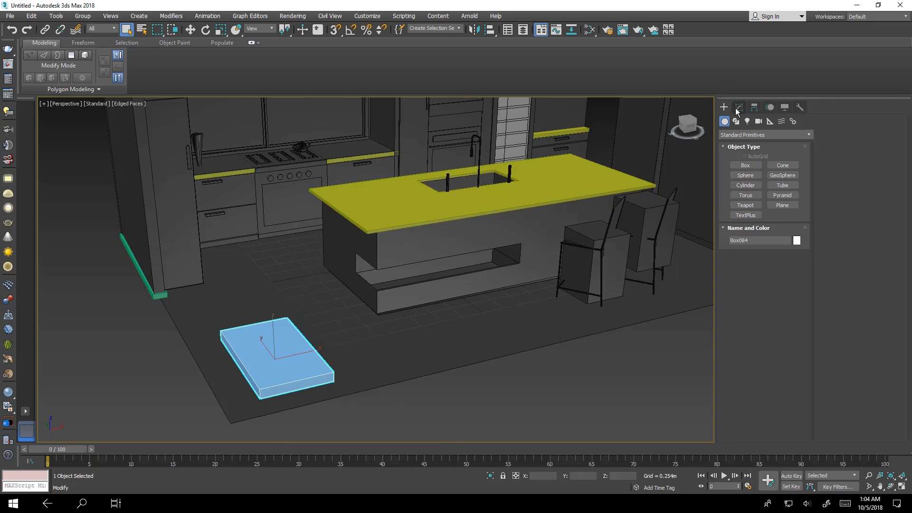
{"action": "left_click", "coordinate": [740, 109]}
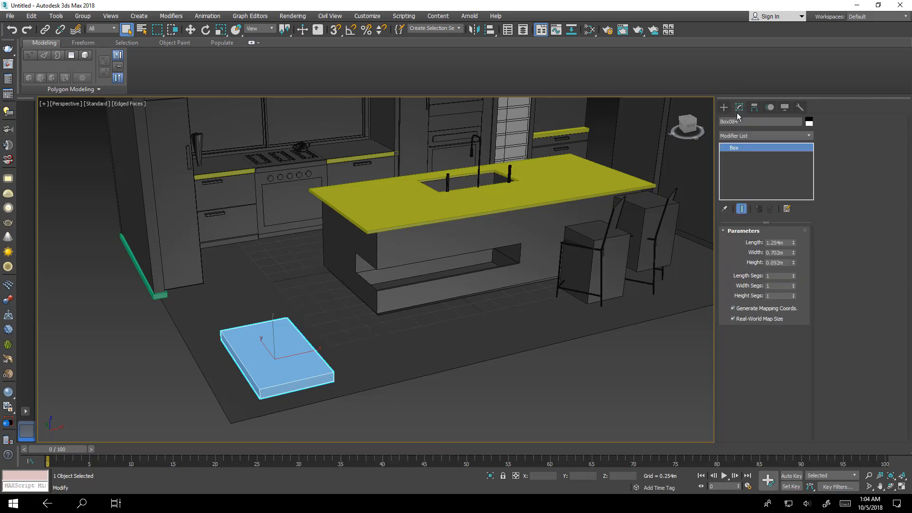
{"action": "left_click", "coordinate": [759, 133]}
{"action": "key", "text": "e"}
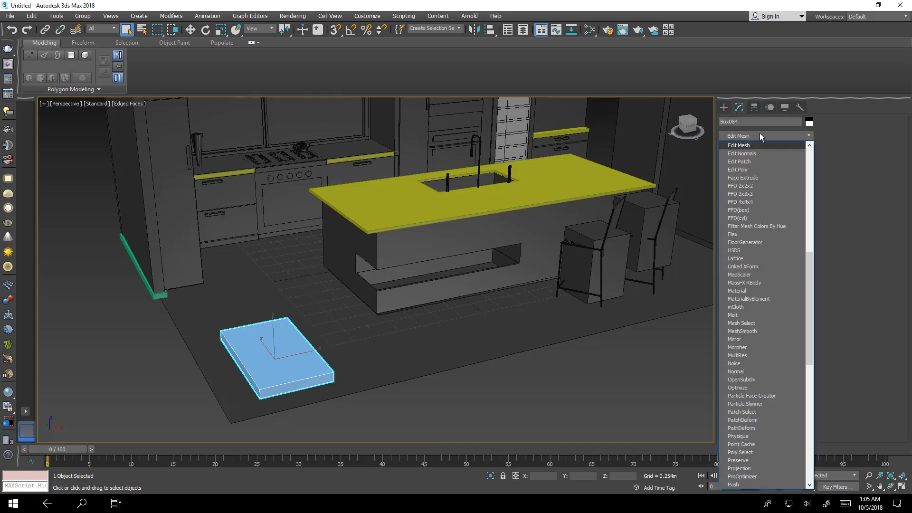
{"action": "left_click", "coordinate": [720, 12]}
- Convert the new box to an Editable Poly
{"action": "right_click", "coordinate": [296, 355]}
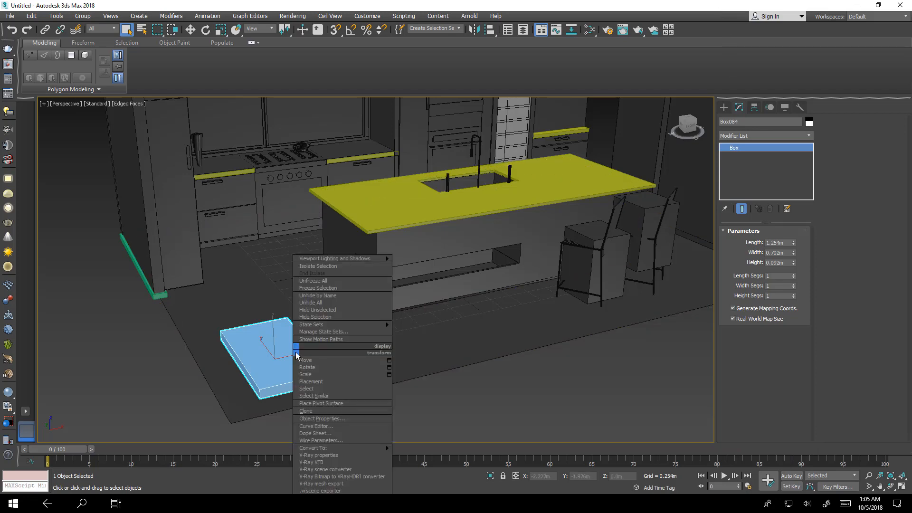
{"action": "mouse_move", "coordinate": [383, 448]}
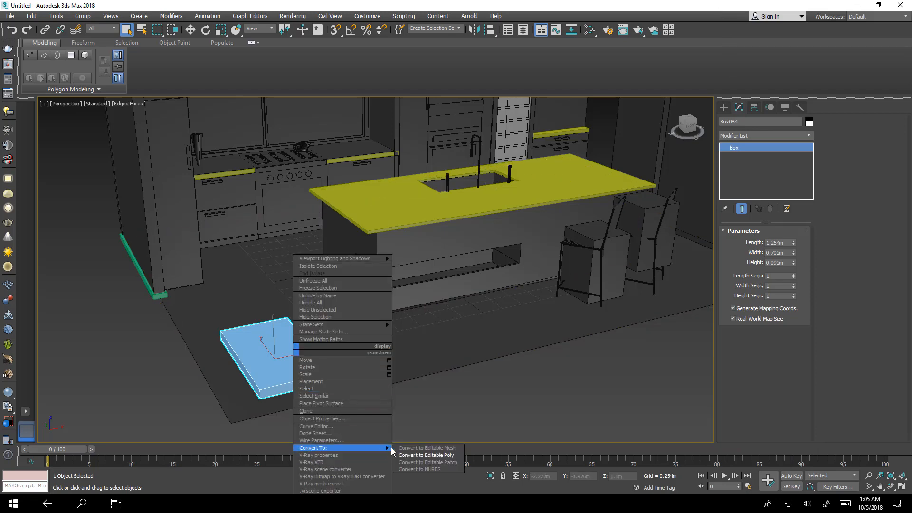
{"action": "left_click", "coordinate": [441, 455]}
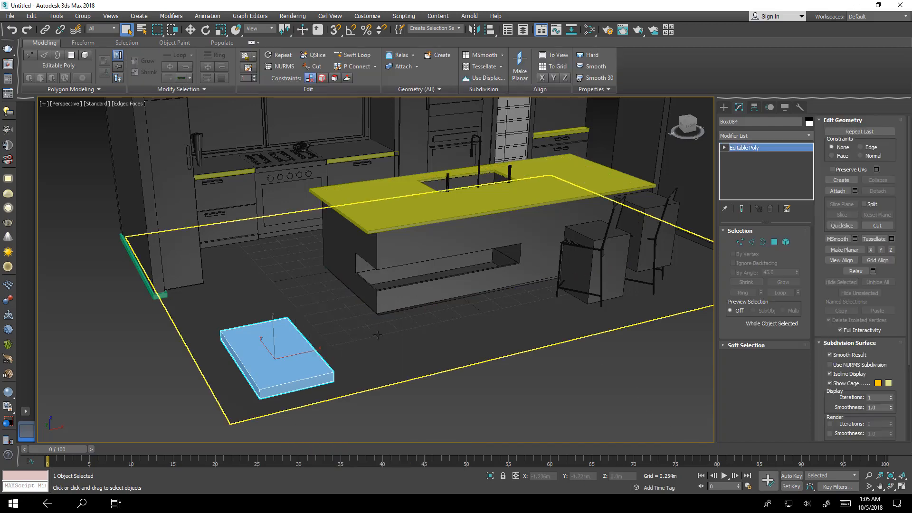
{"action": "middle_click_drag", "start_coordinate": [437, 288], "coordinate": [381, 327]}
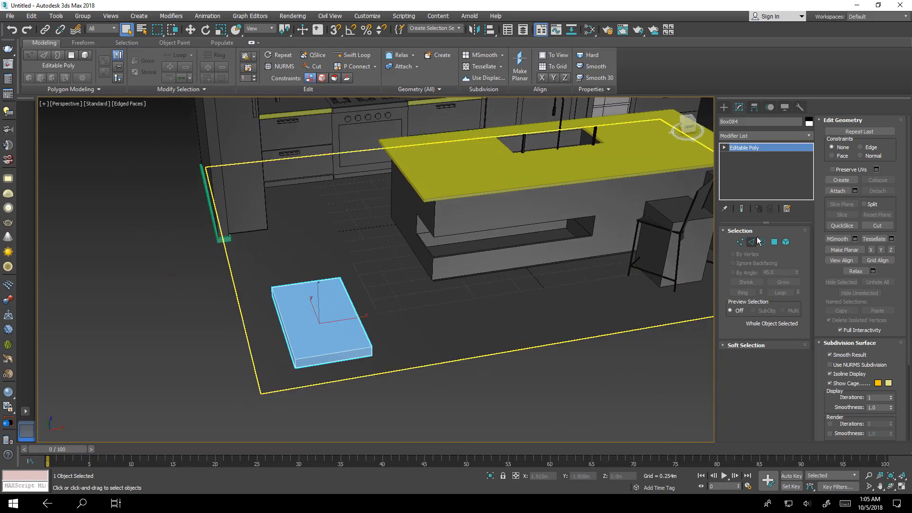
- Switch the box to Vertex level and select its upper front-left corner vertex
{"action": "left_click", "coordinate": [724, 148]}
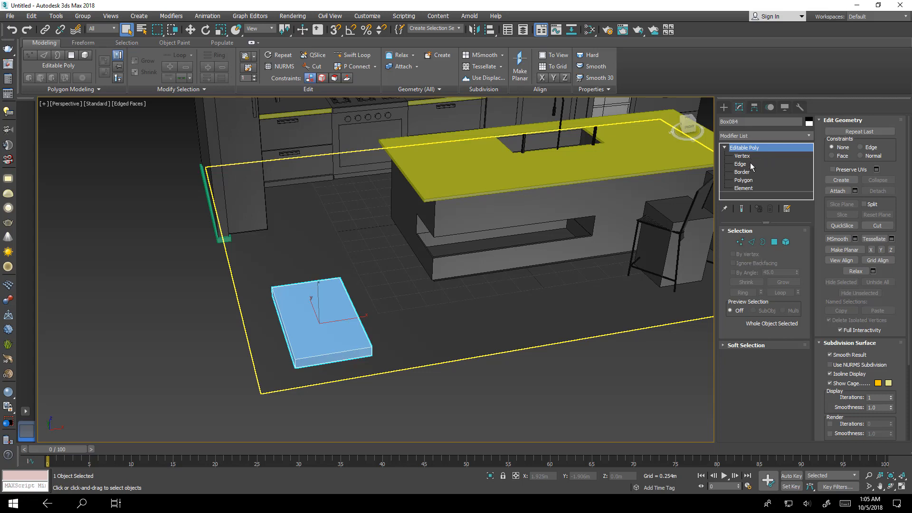
{"action": "left_click", "coordinate": [739, 242]}
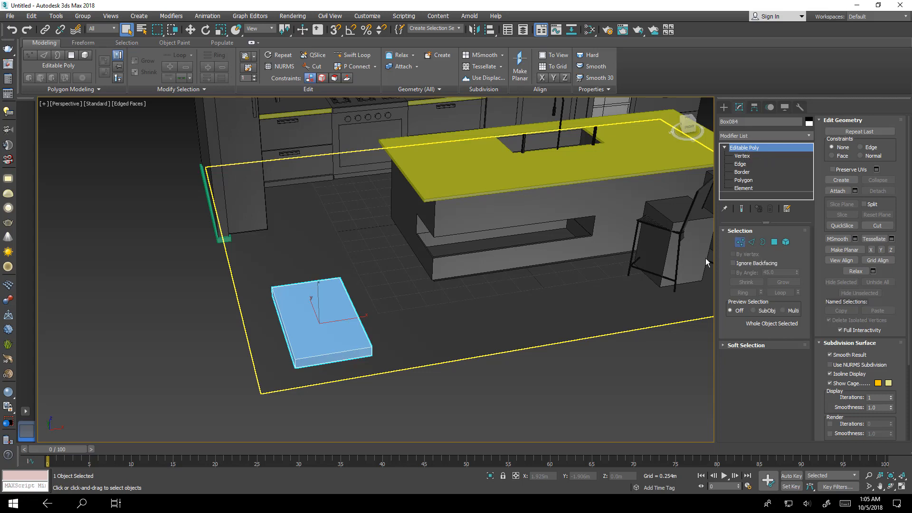
{"action": "key", "text": "z"}
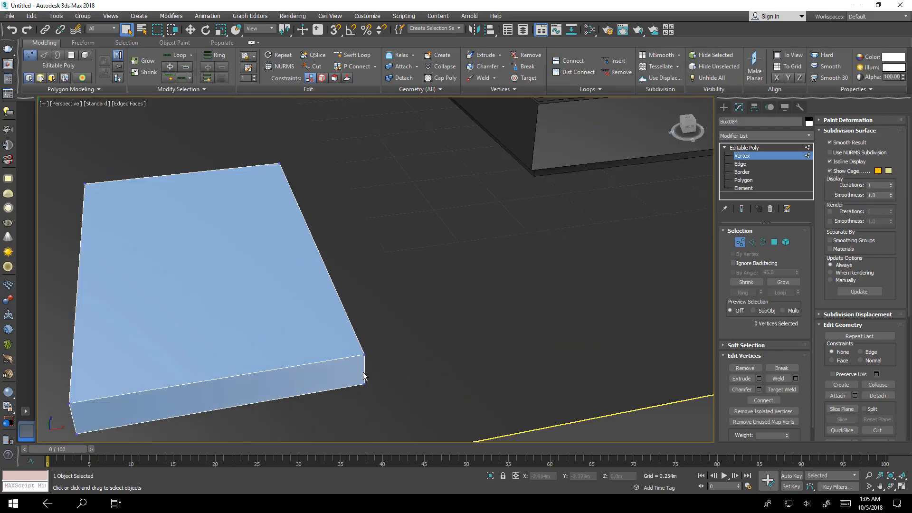
{"action": "middle_click_drag", "start_coordinate": [364, 376], "coordinate": [397, 357]}
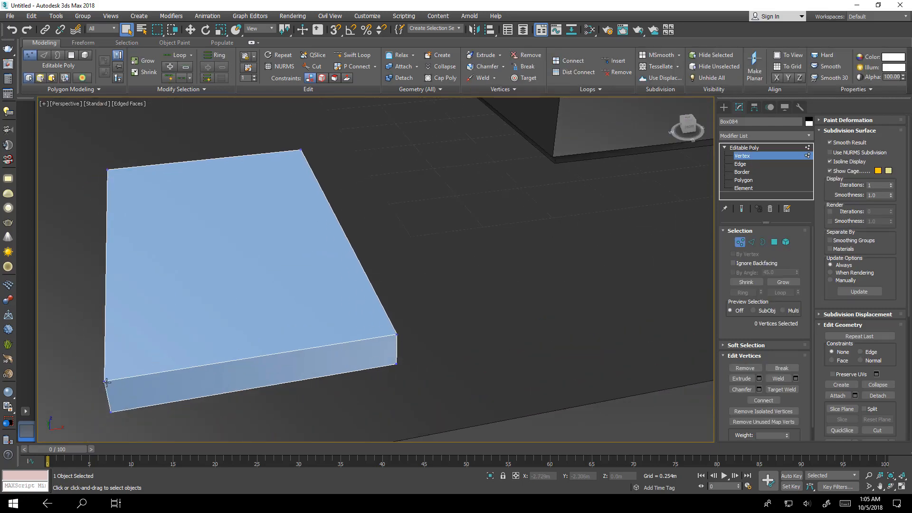
{"action": "left_click", "coordinate": [106, 382]}
- Set the size of vertices shown as dots to 4 in the viewport preferences
{"action": "left_click", "coordinate": [371, 19]}
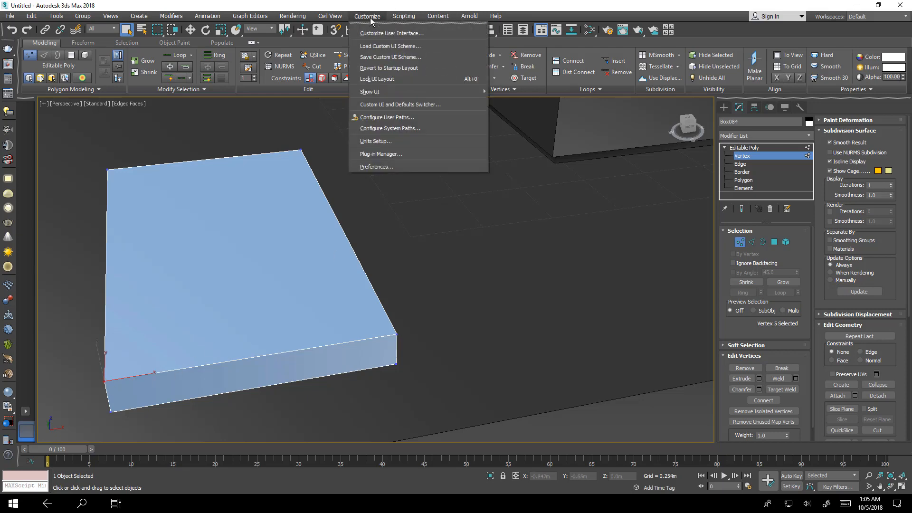
{"action": "left_click", "coordinate": [376, 167]}
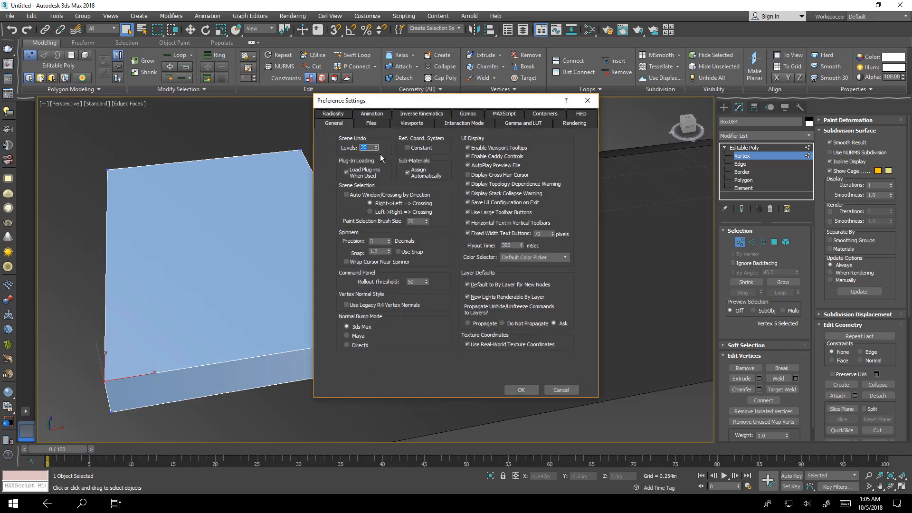
{"action": "left_click", "coordinate": [405, 126]}
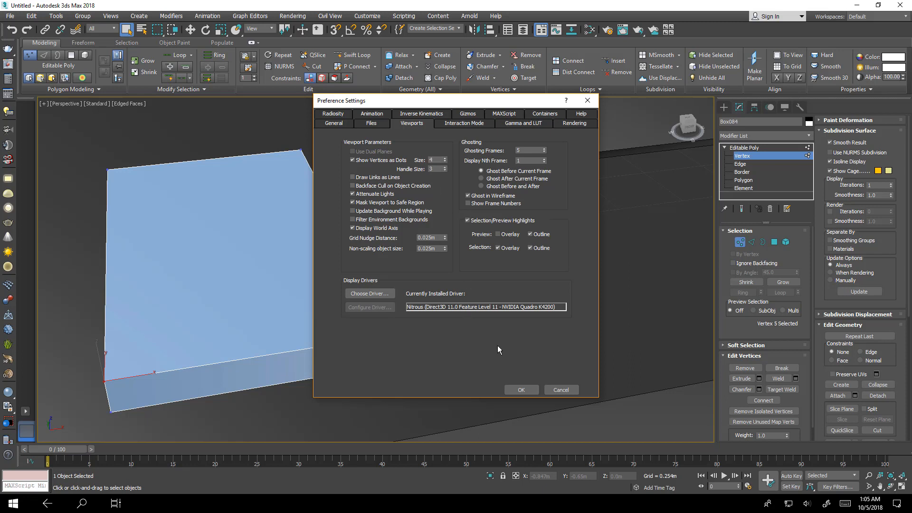
{"action": "left_click", "coordinate": [522, 389]}
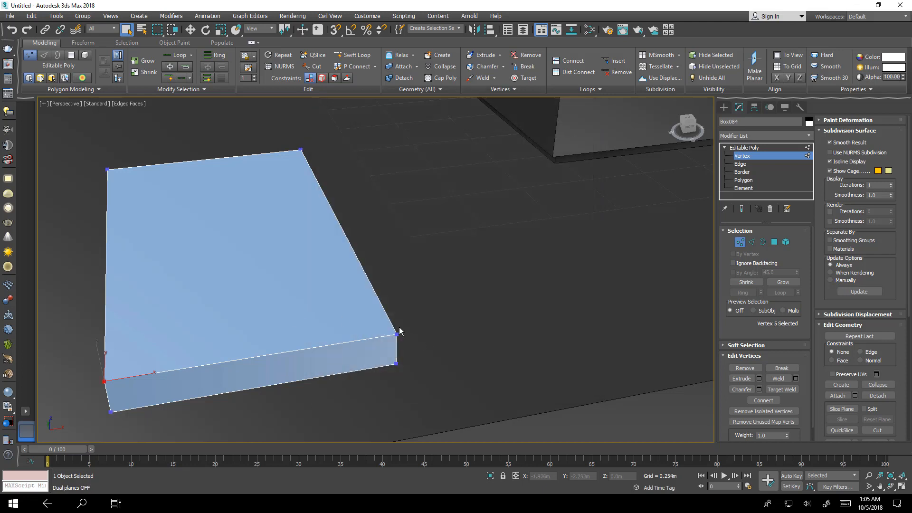
- Try raising the box's upper front-right vertex about 0.21 m along Z, and undo the move
{"action": "scroll", "coordinate": [414, 310], "scroll_direction": "down", "scroll_amount": 3}
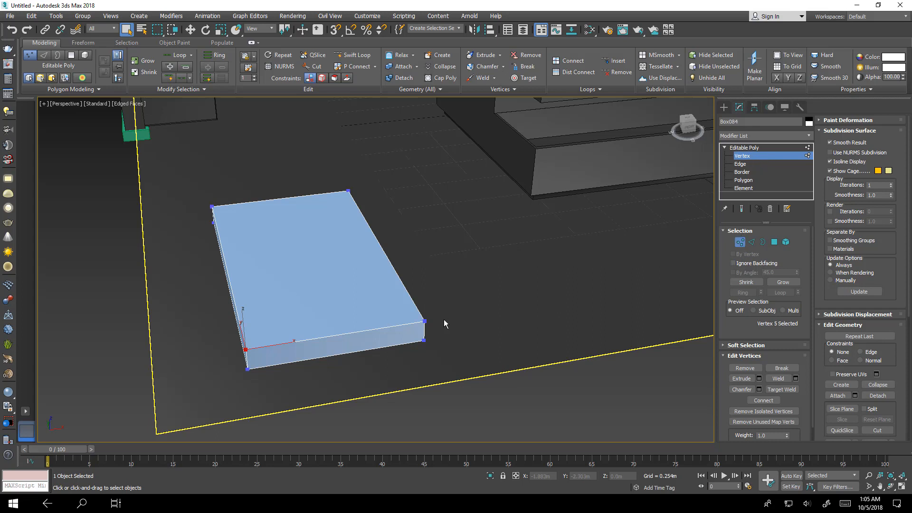
{"action": "left_click", "coordinate": [421, 322]}
{"action": "key", "text": "w"}
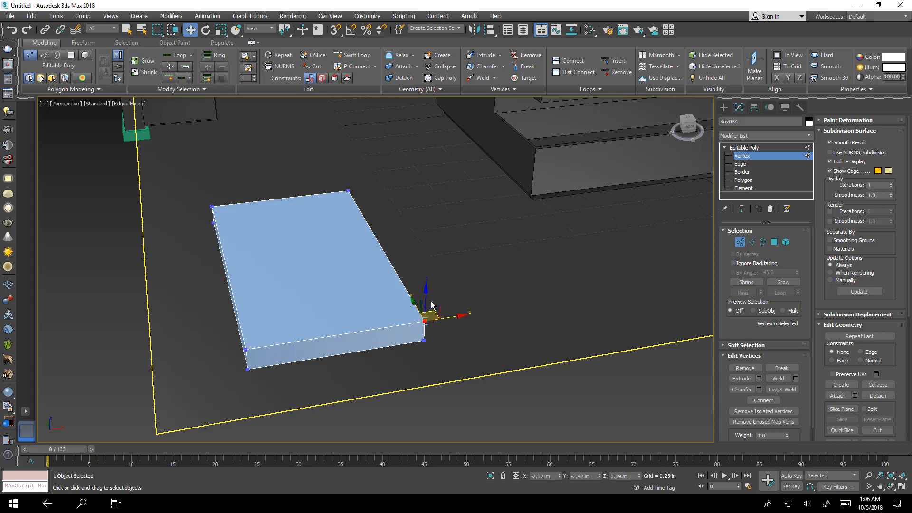
{"action": "left_click_drag", "start_coordinate": [428, 298], "coordinate": [438, 250]}
{"action": "key", "text": "ctrl+z"}
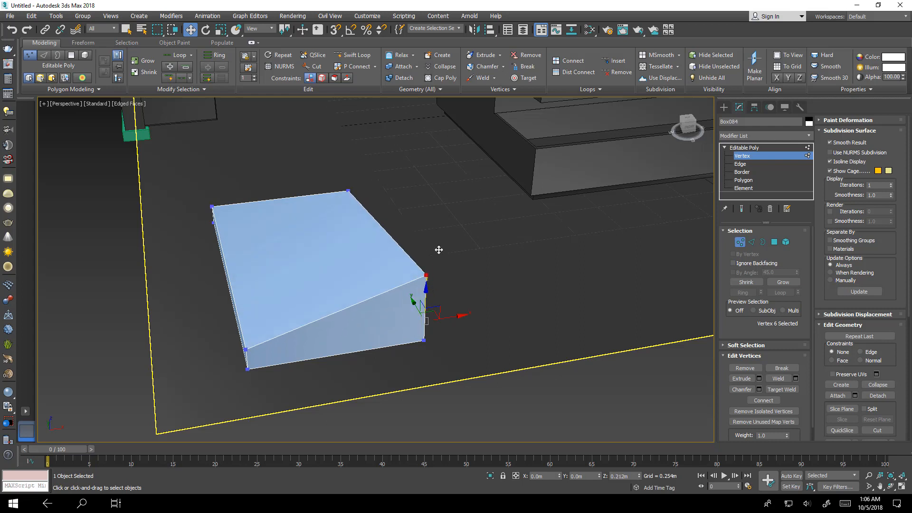
{"action": "key", "text": "ctrl+z"}
- At Edge level, lower the box's top front edge about 0.02 m along Z
{"action": "left_click", "coordinate": [751, 242]}
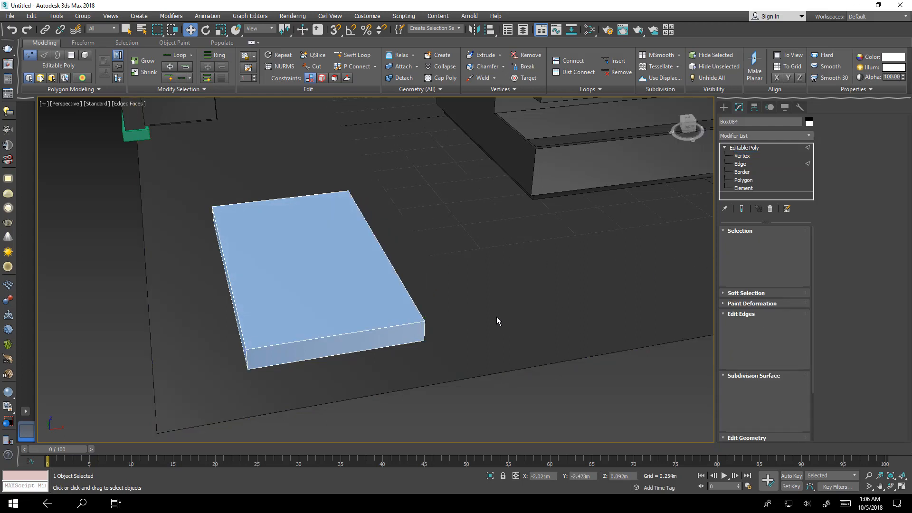
{"action": "left_click", "coordinate": [363, 333]}
{"action": "mouse_move", "coordinate": [337, 309]}
{"action": "left_mouse_down"}
{"action": "mouse_move", "coordinate": [344, 270]}
{"action": "mouse_move", "coordinate": [348, 313]}
{"action": "left_mouse_up"}
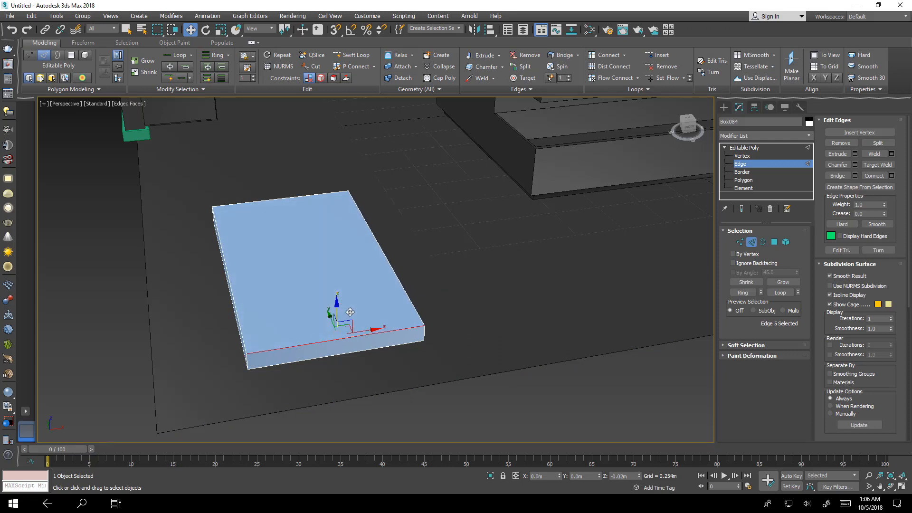
- Switch to Polygon level and select the box's top face
{"action": "left_click", "coordinate": [774, 242]}
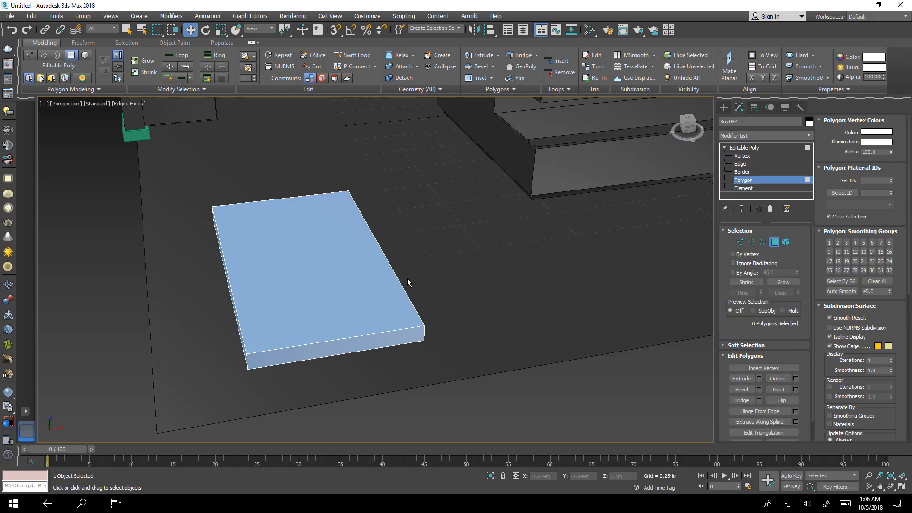
{"action": "left_click", "coordinate": [362, 279]}
{"action": "middle_click_drag", "start_coordinate": [350, 279], "coordinate": [345, 244], "text": "alt"}
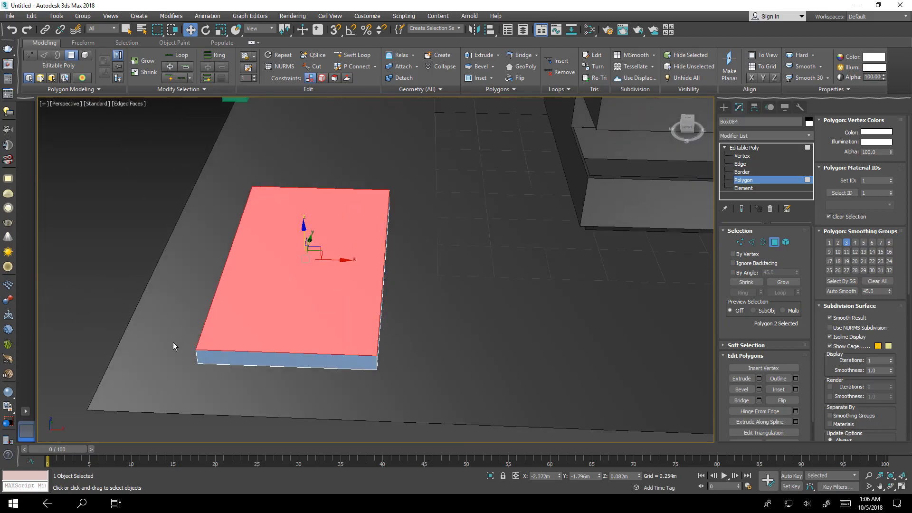
- Switch to Element level and select the entire box
{"action": "left_click", "coordinate": [786, 243]}
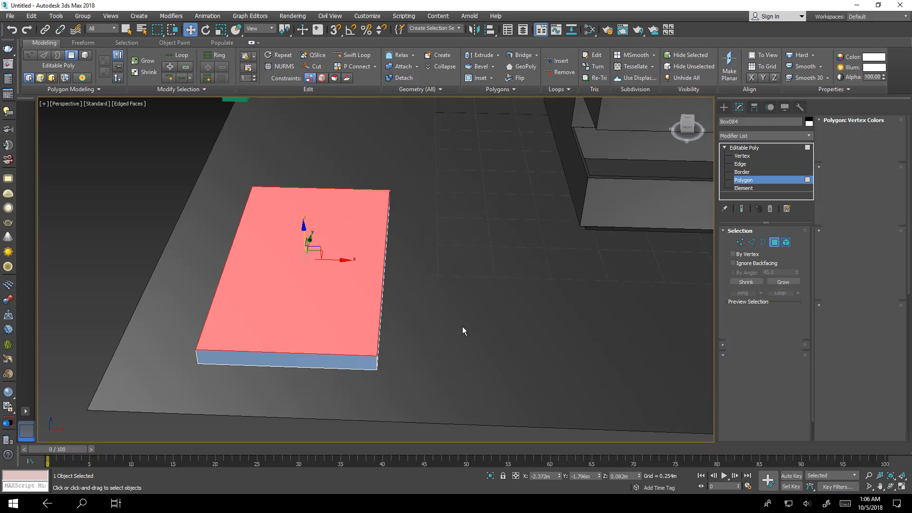
{"action": "left_click", "coordinate": [360, 360]}
{"action": "middle_click_drag", "start_coordinate": [408, 338], "coordinate": [235, 360], "text": "alt"}
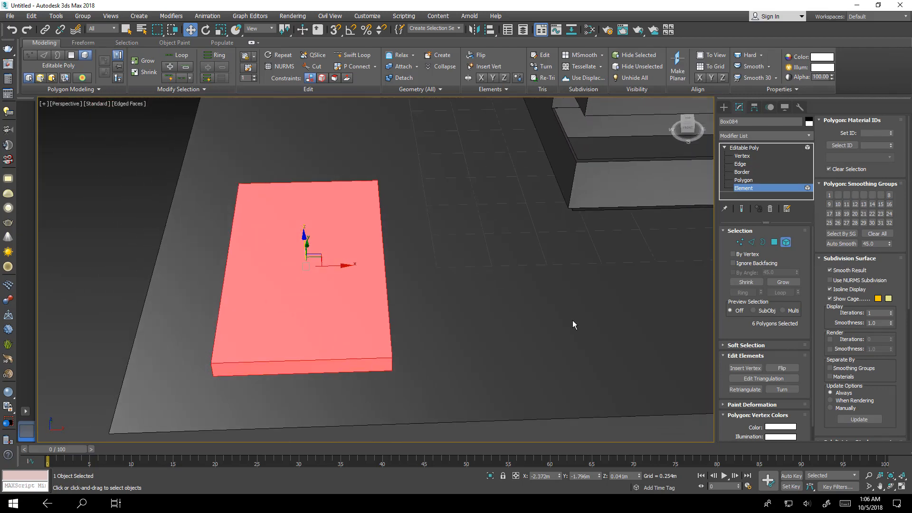
- Visit the Border level, return to Polygon level and delete the box's top face
{"action": "left_click", "coordinate": [774, 243]}
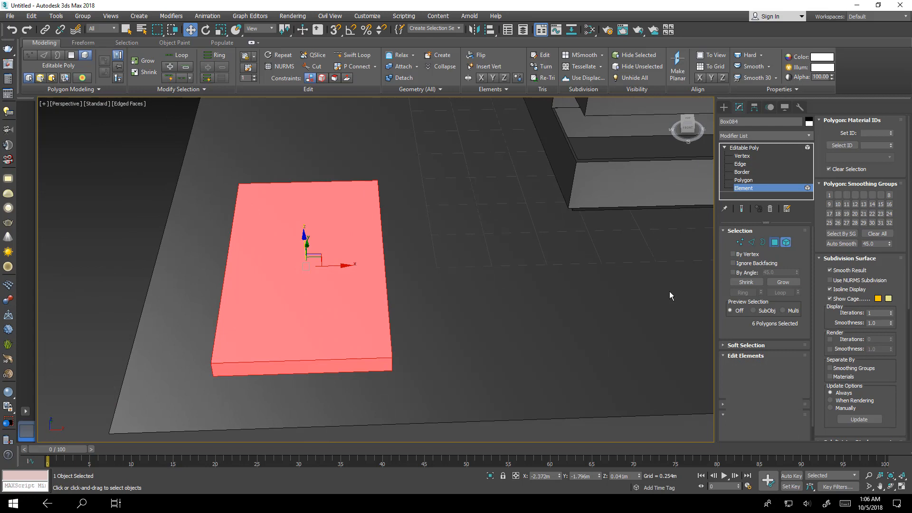
{"action": "left_click", "coordinate": [763, 243]}
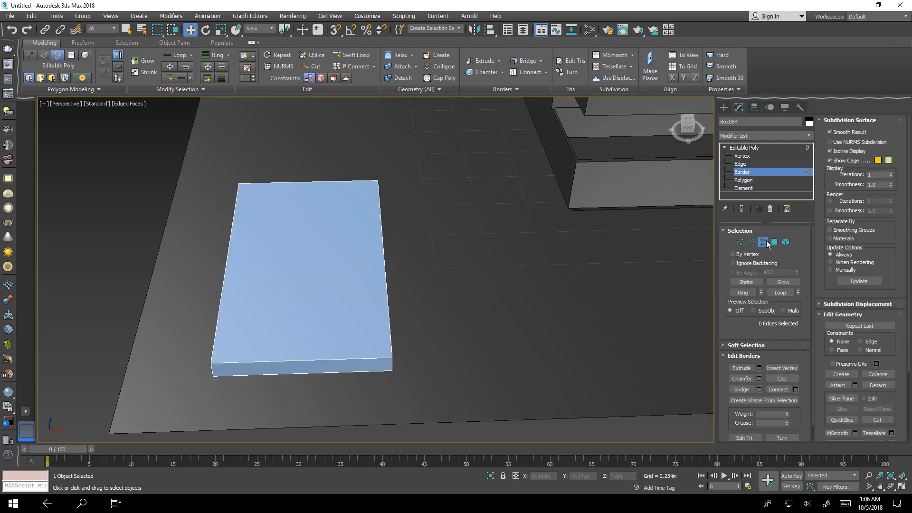
{"action": "key", "text": "4"}
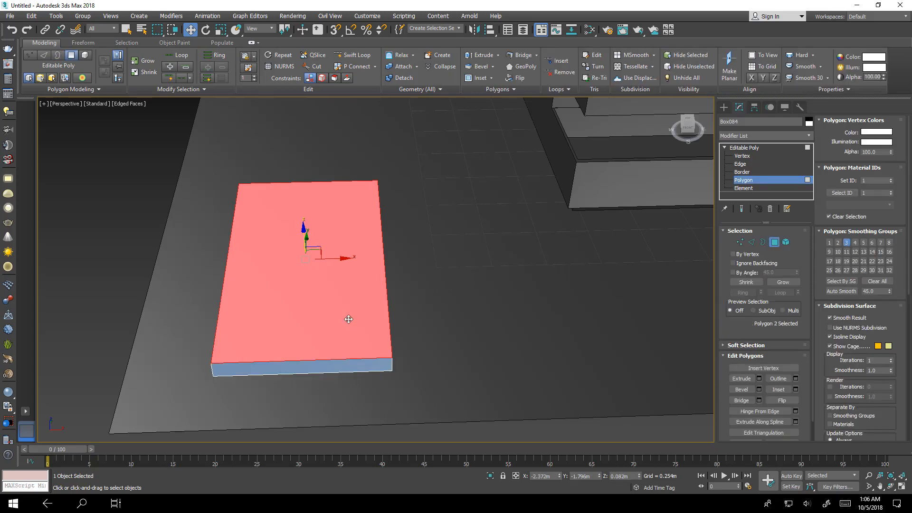
{"action": "key", "text": "Delete"}
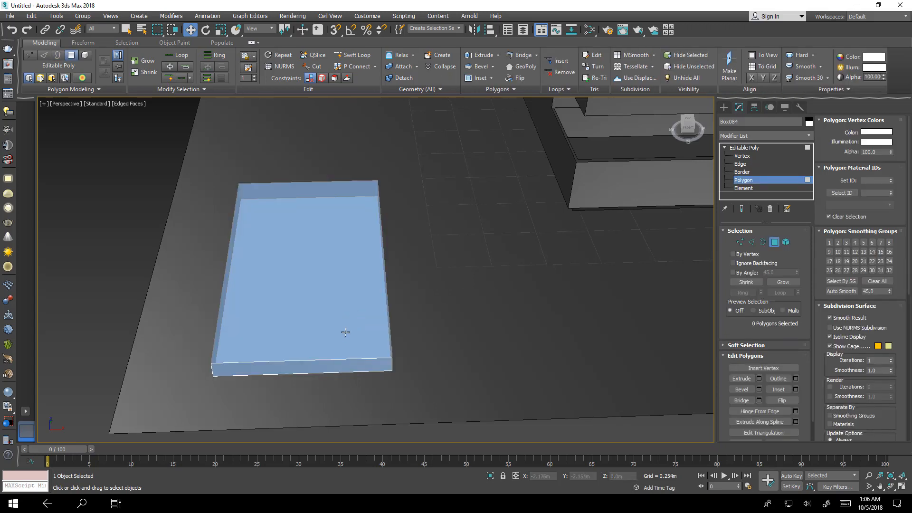
- Switch to Border level, select the open border around the box's missing top face and cap it
{"action": "middle_click_drag", "start_coordinate": [332, 350], "coordinate": [609, 332], "text": "alt"}
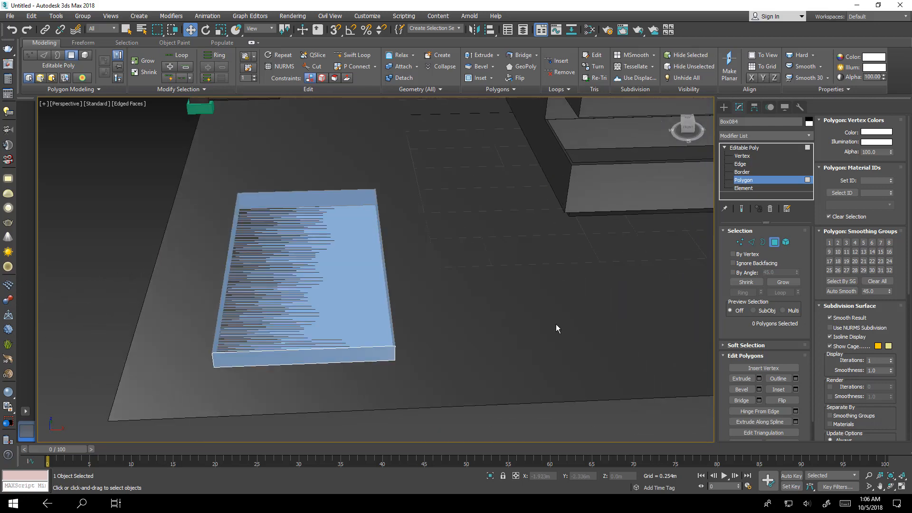
{"action": "left_click", "coordinate": [763, 243]}
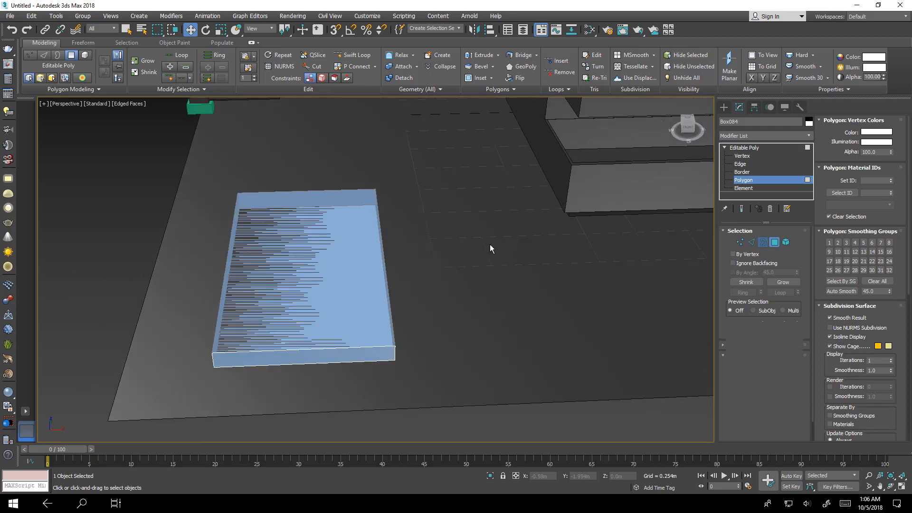
{"action": "left_click", "coordinate": [362, 191]}
{"action": "middle_click_drag", "start_coordinate": [346, 281], "coordinate": [246, 275], "text": "alt"}
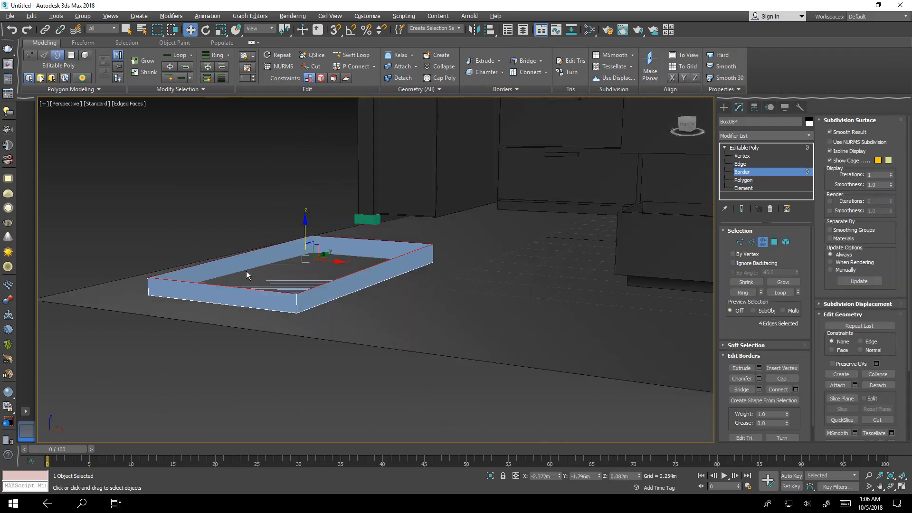
{"action": "scroll", "coordinate": [210, 289], "scroll_direction": "up", "scroll_amount": 4}
{"action": "left_click", "coordinate": [229, 291]}
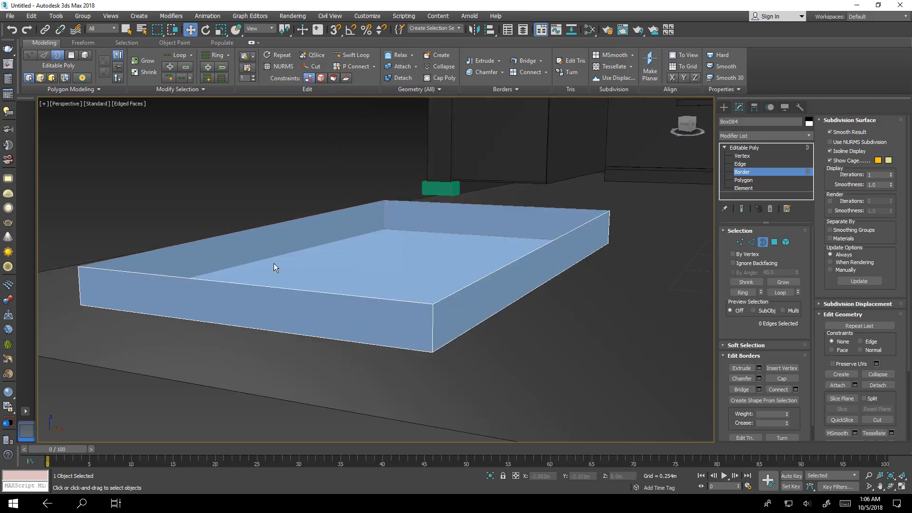
{"action": "left_click", "coordinate": [320, 214]}
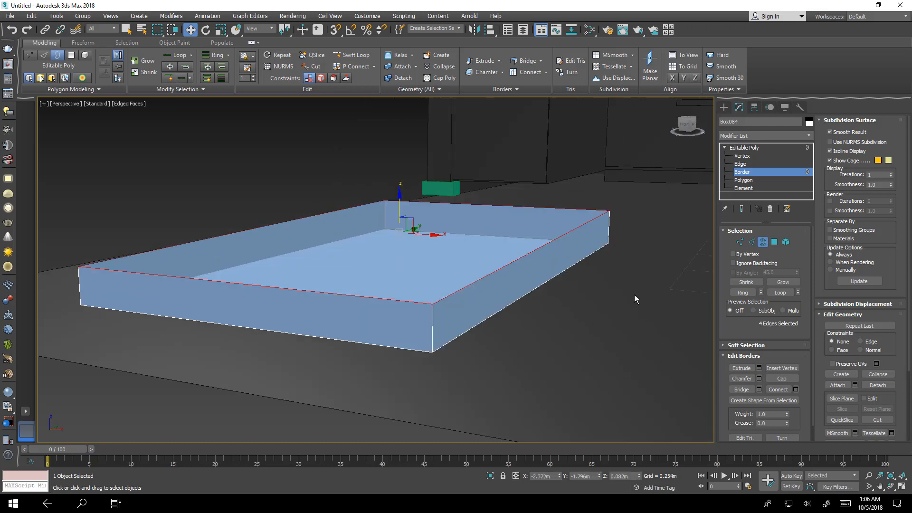
{"action": "left_click", "coordinate": [774, 379]}
{"action": "middle_click_drag", "start_coordinate": [530, 274], "coordinate": [561, 299], "text": "alt"}
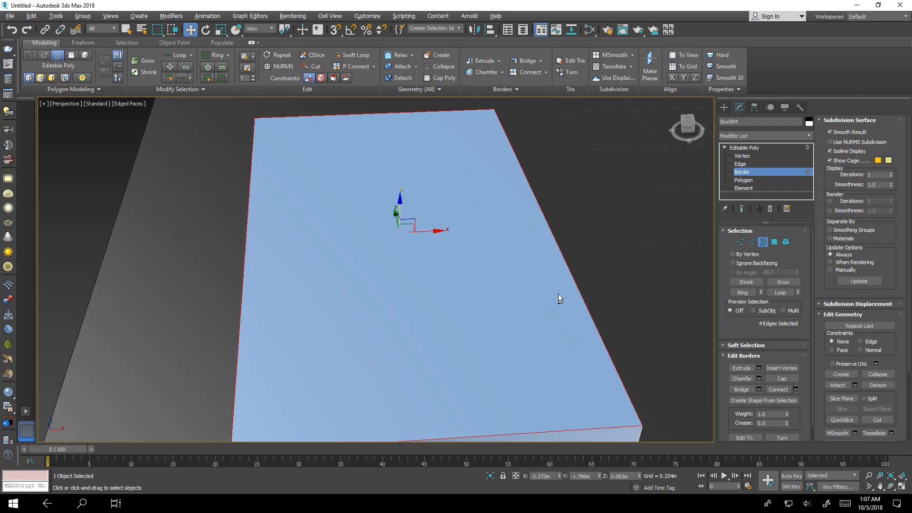
- Exit Border level and delete the whole box
{"action": "left_click", "coordinate": [738, 173]}
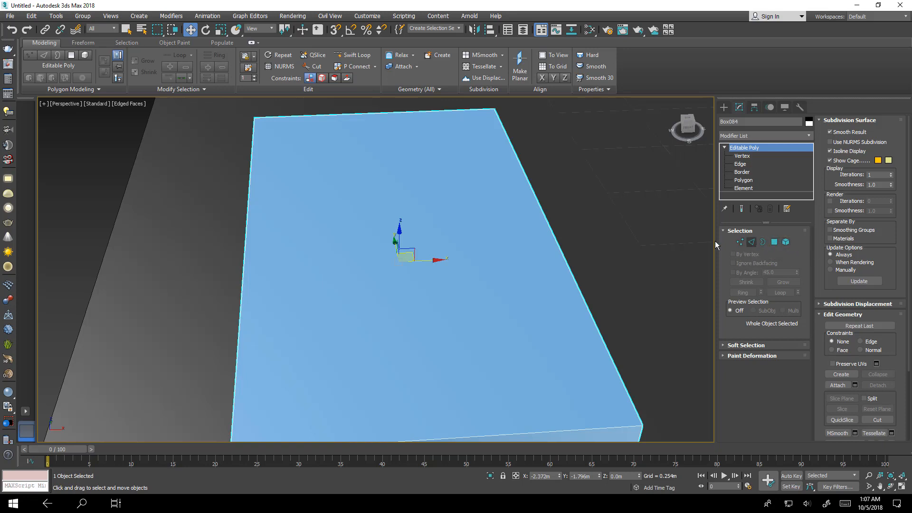
{"action": "scroll", "coordinate": [537, 232], "scroll_direction": "down", "scroll_amount": 5}
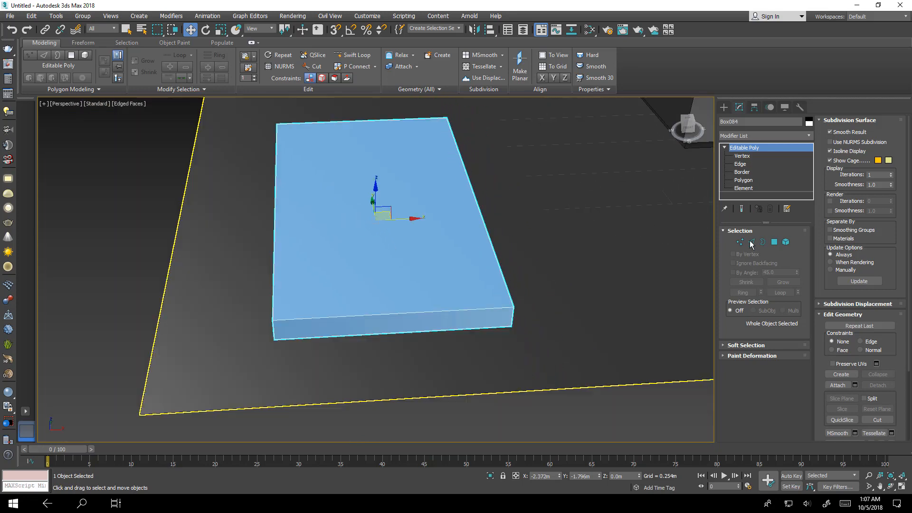
{"action": "key", "text": "Delete"}
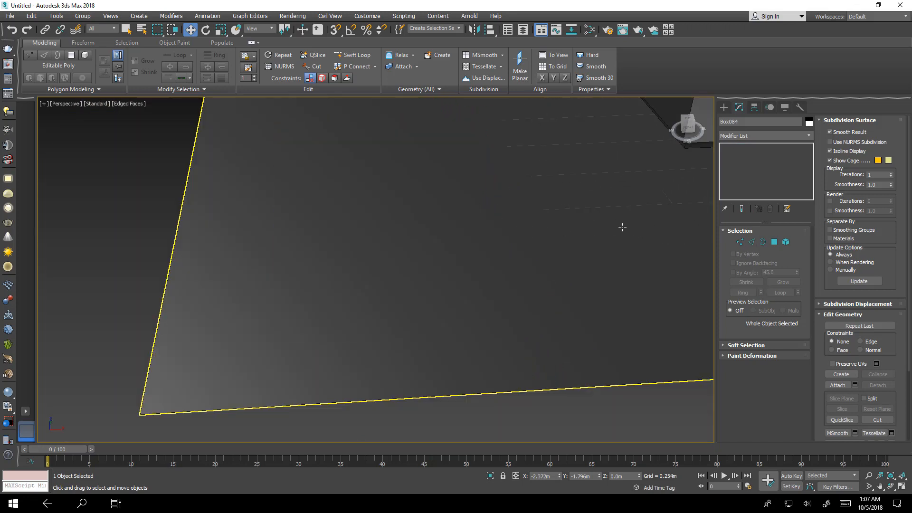
- Create a box on the floor about 0.945 m long, 0.578 m wide and 0.074 m high
{"action": "left_click", "coordinate": [724, 106]}
{"action": "left_click", "coordinate": [746, 165]}
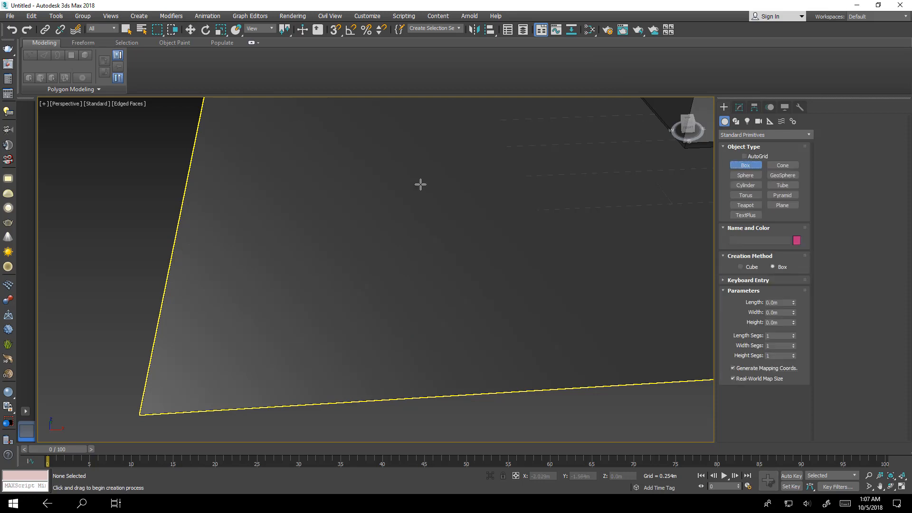
{"action": "left_click_drag", "start_coordinate": [367, 166], "coordinate": [199, 324]}
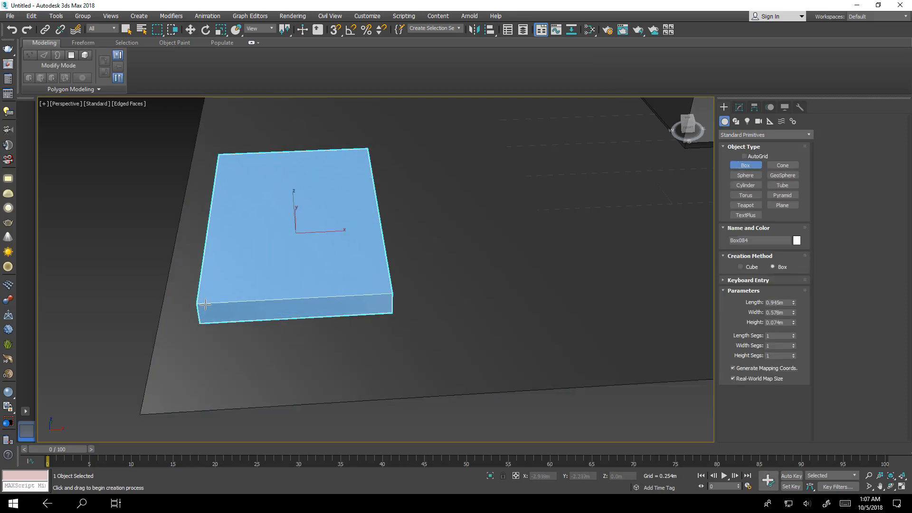
{"action": "left_click", "coordinate": [289, 295]}
- Set the box to 6 length segments, 6 width segments and 3 height segments
{"action": "left_click", "coordinate": [794, 335]}
{"action": "left_click", "coordinate": [794, 334]}
{"action": "left_click", "coordinate": [794, 335]}
{"action": "left_click", "coordinate": [793, 334]}
{"action": "left_click", "coordinate": [794, 334]}
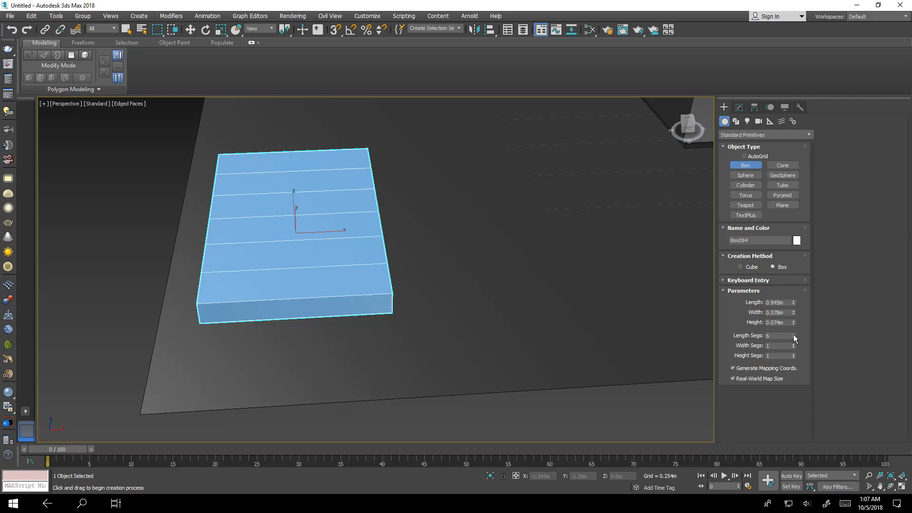
{"action": "left_click", "coordinate": [793, 344]}
{"action": "left_click", "coordinate": [793, 344]}
{"action": "left_click", "coordinate": [793, 344]}
{"action": "left_click", "coordinate": [794, 344]}
{"action": "left_click", "coordinate": [794, 344]}
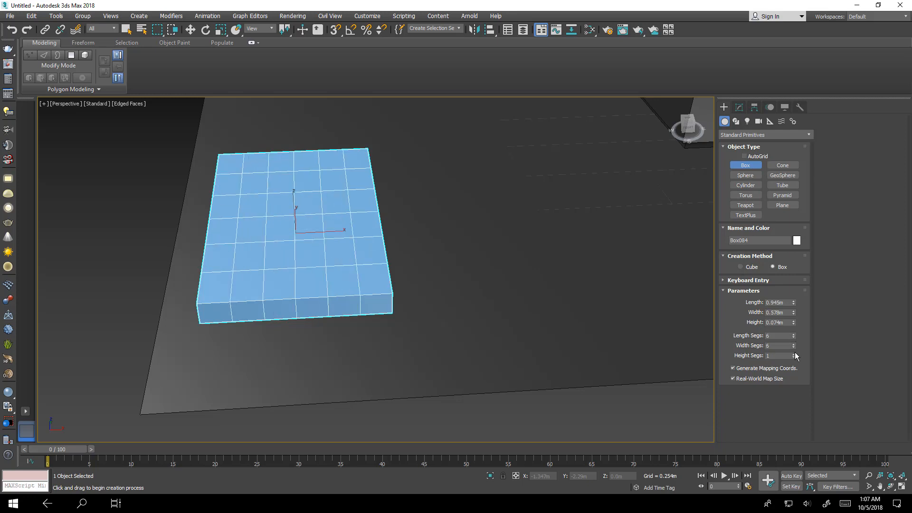
{"action": "left_click", "coordinate": [794, 354]}
{"action": "left_click", "coordinate": [793, 354]}
- Finish box creation and convert the segmented box to an Editable Poly
{"action": "key", "text": "w"}
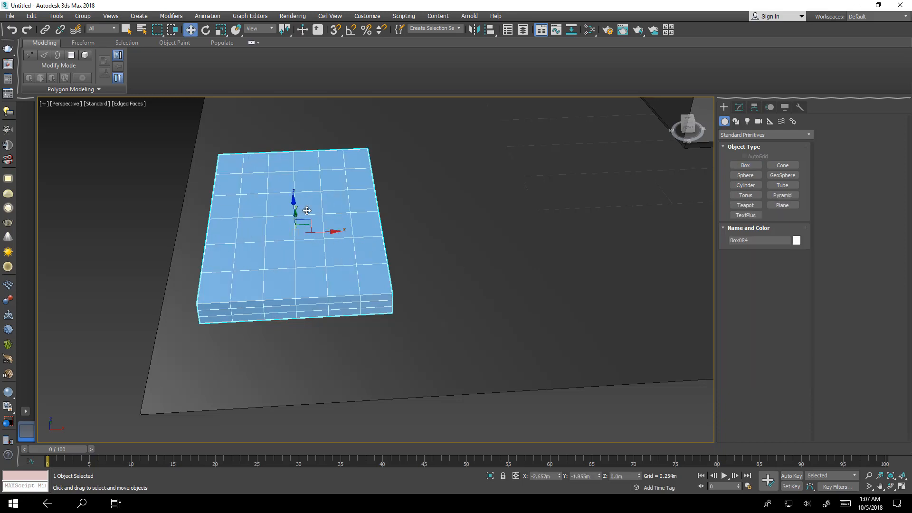
{"action": "right_click", "coordinate": [298, 218]}
{"action": "mouse_move", "coordinate": [373, 316]}
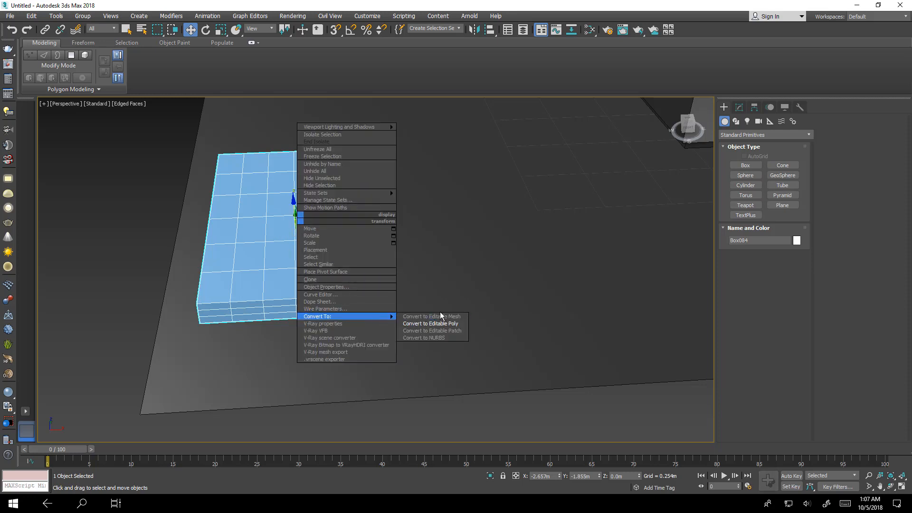
{"action": "left_click", "coordinate": [464, 321]}
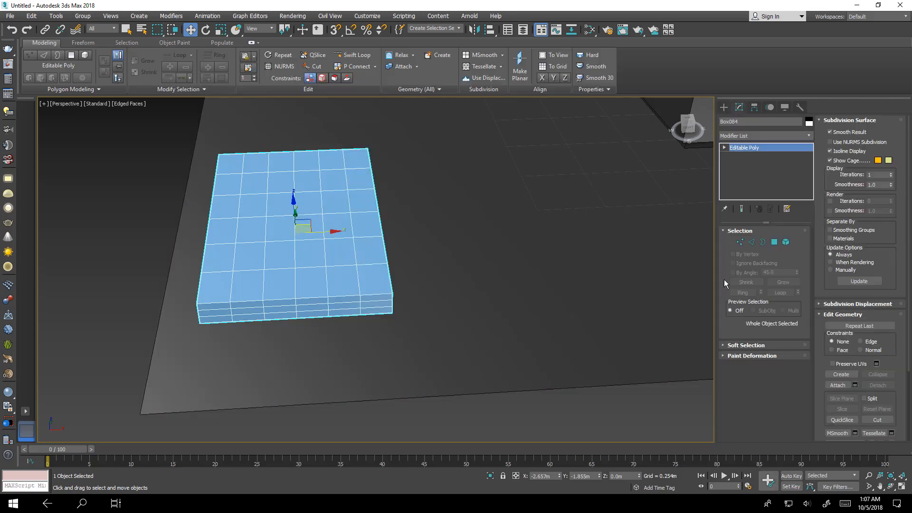
- At Vertex level, select the four corner vertices of one polygon on the box's top face, and clear the selection
{"action": "left_click", "coordinate": [738, 241]}
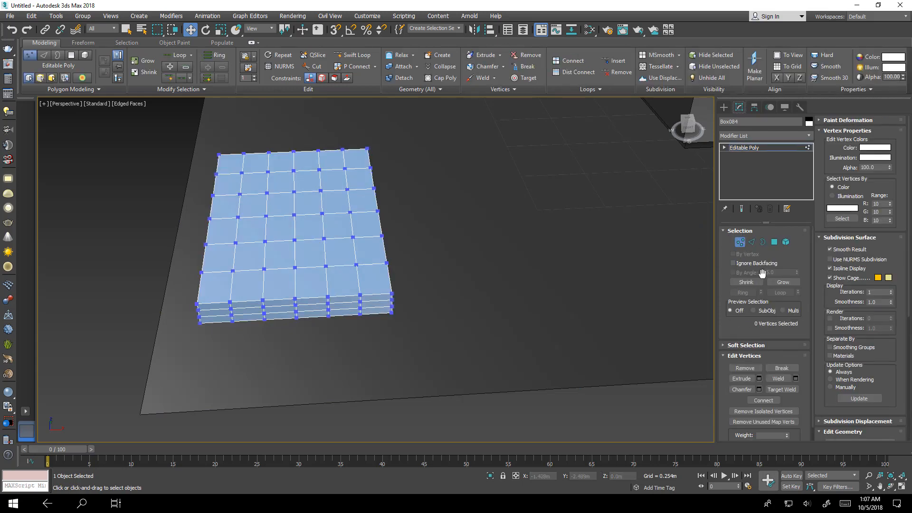
{"action": "middle_click_drag", "start_coordinate": [373, 270], "coordinate": [407, 269]}
{"action": "scroll", "coordinate": [406, 269], "scroll_direction": "up", "scroll_amount": 5}
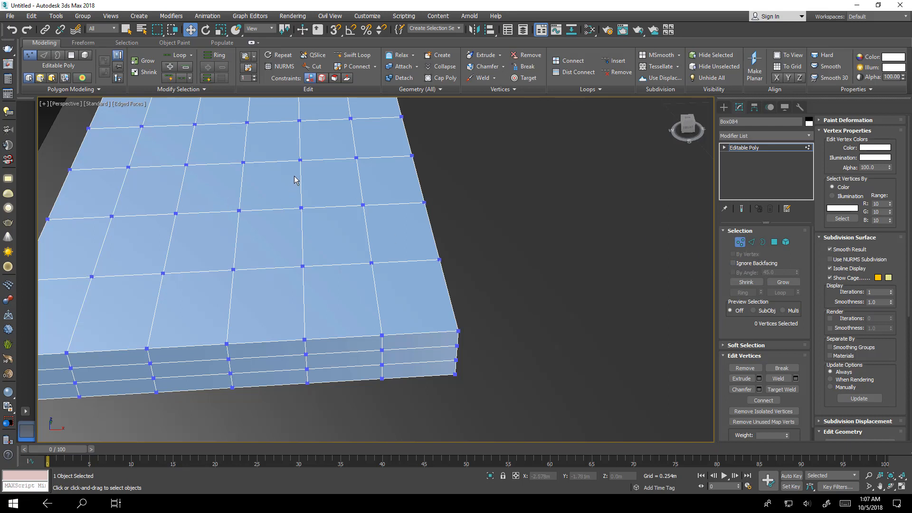
{"action": "middle_click_drag", "start_coordinate": [313, 220], "coordinate": [356, 220]}
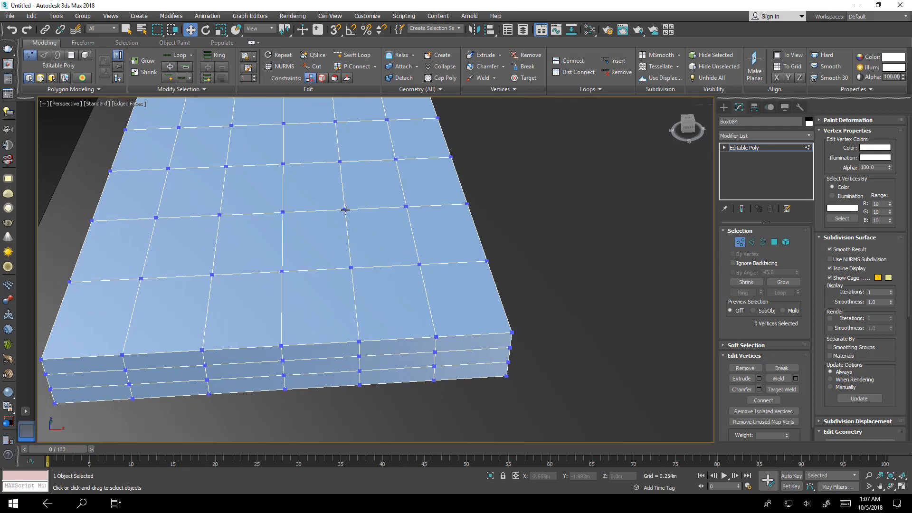
{"action": "left_click", "coordinate": [345, 209]}
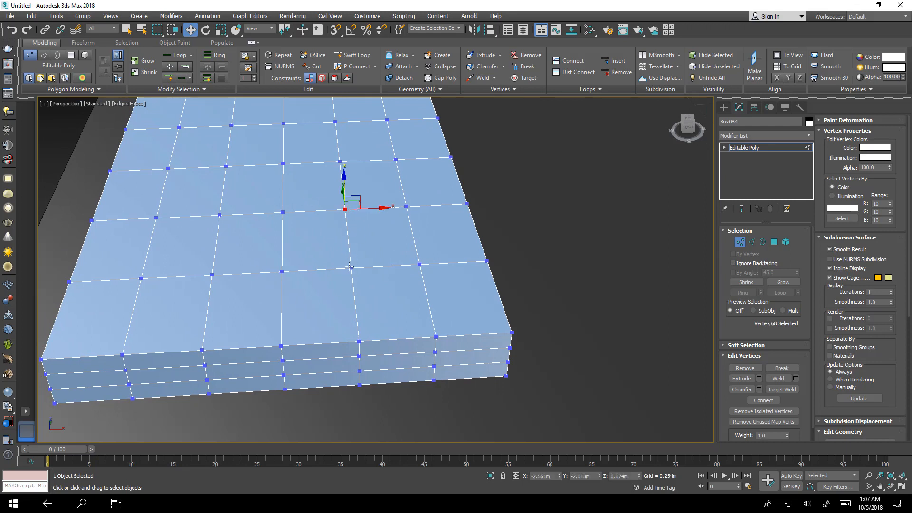
{"action": "left_click", "coordinate": [351, 267], "text": "ctrl"}
{"action": "left_click", "coordinate": [282, 273], "text": "ctrl"}
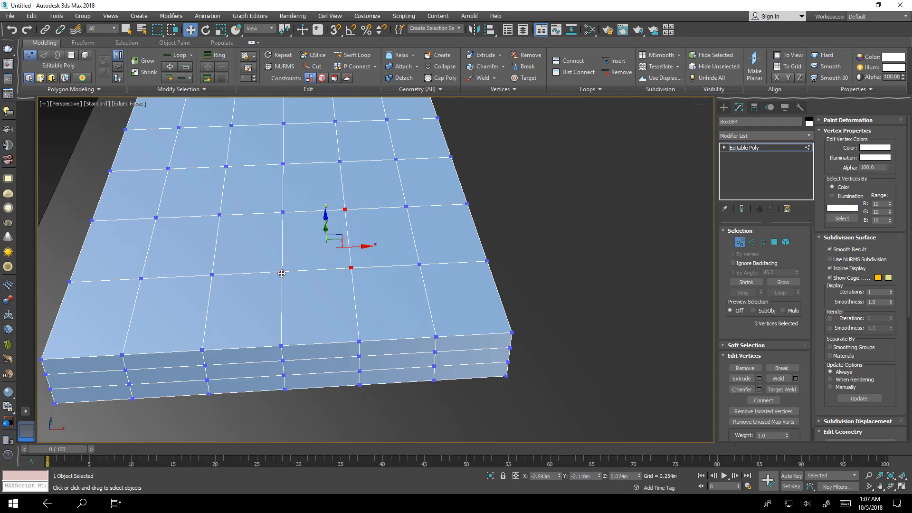
{"action": "left_click", "coordinate": [283, 211], "text": "ctrl"}
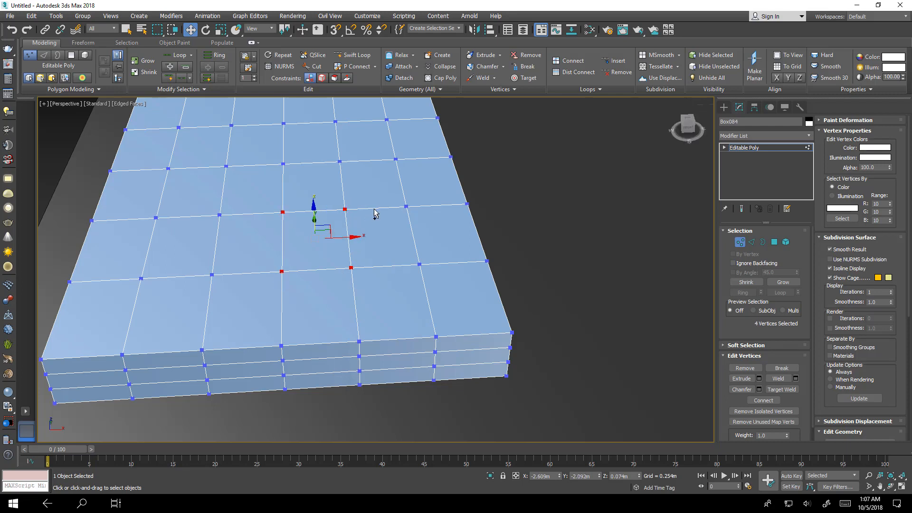
{"action": "left_click", "coordinate": [508, 231]}
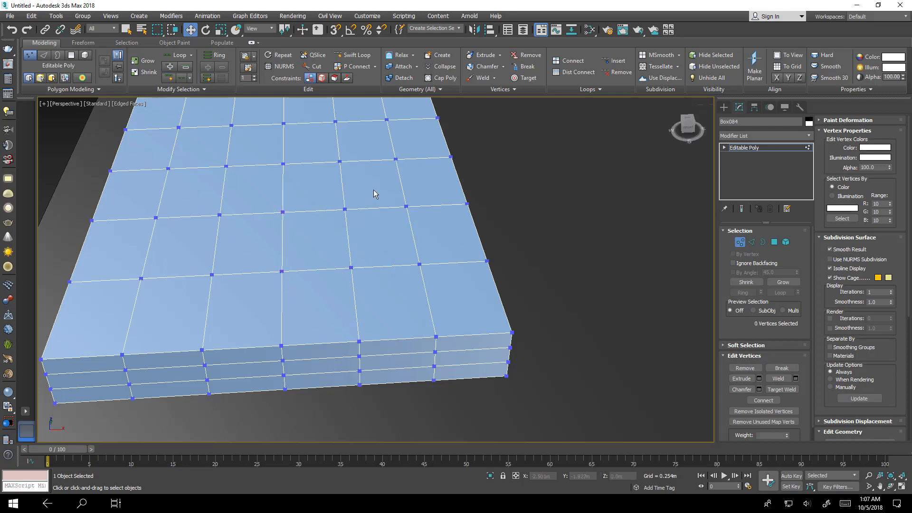
- Region-select the same polygon's four corner vertices and examine in wireframe display which vertices on the box's underside are included
{"action": "left_click_drag", "start_coordinate": [312, 274], "coordinate": [267, 293]}
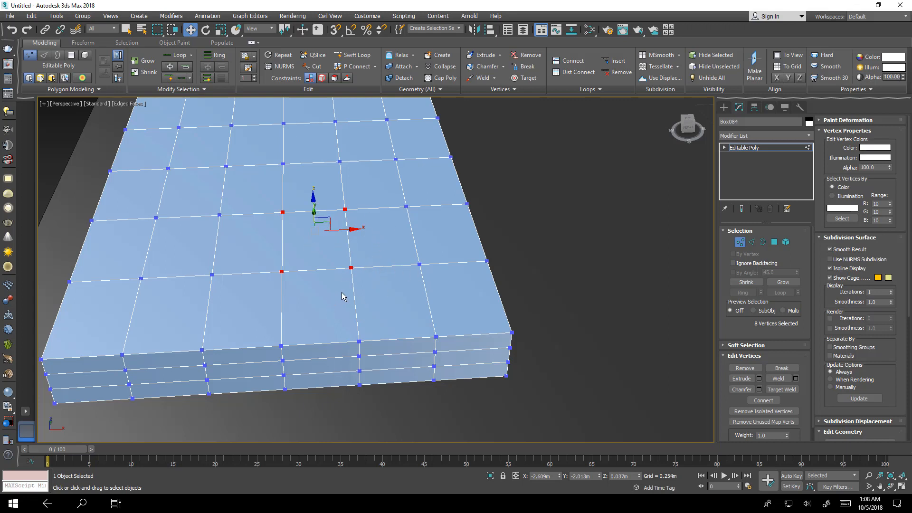
{"action": "key", "text": "F3"}
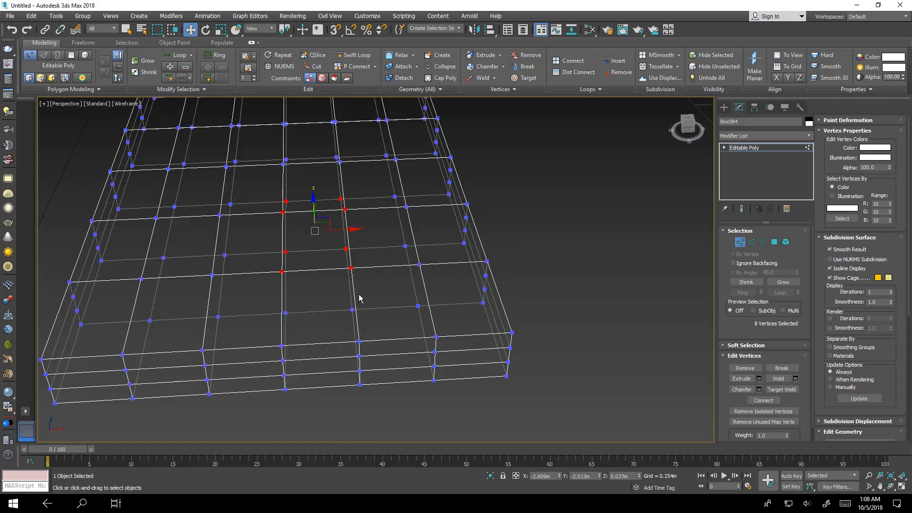
{"action": "middle_click_drag", "start_coordinate": [371, 304], "coordinate": [394, 276], "text": "alt"}
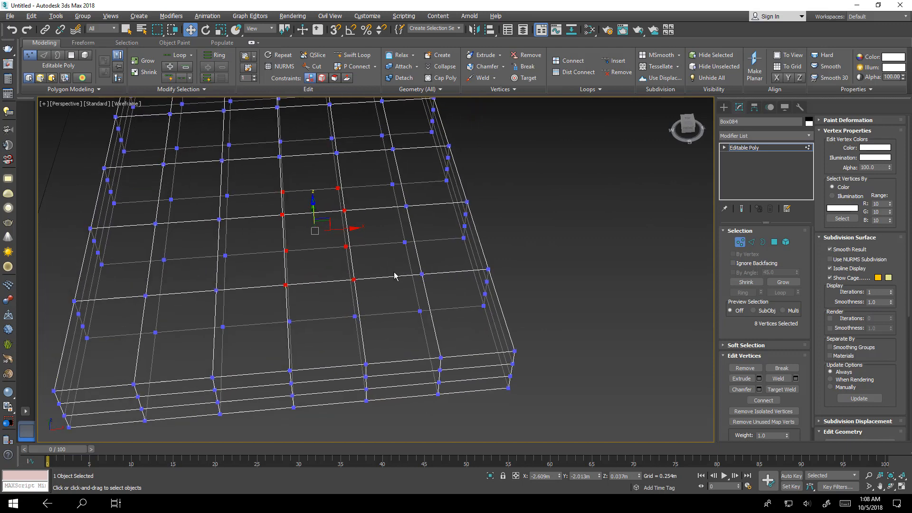
{"action": "key", "text": "F3"}
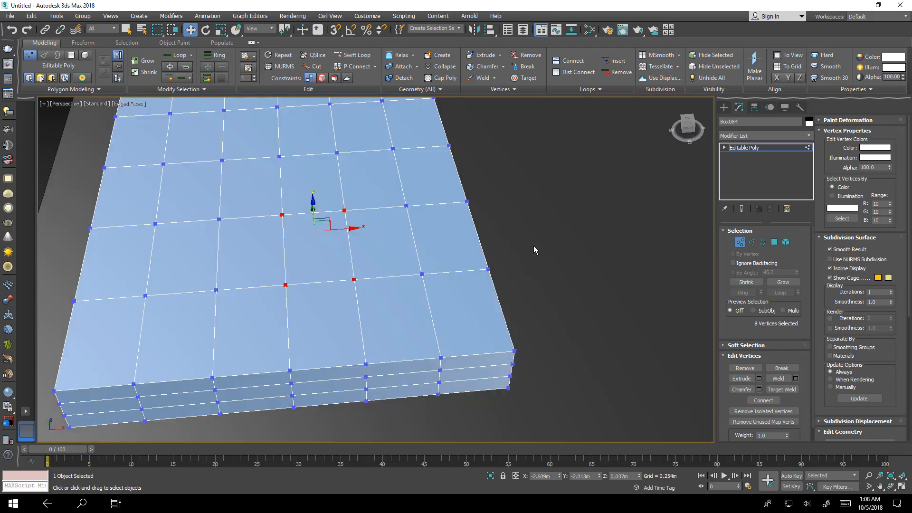
- Turn on Ignore Backfacing and region-select only the four corner vertices of that polygon on the top face
{"action": "left_click", "coordinate": [735, 263]}
{"action": "left_click", "coordinate": [646, 276]}
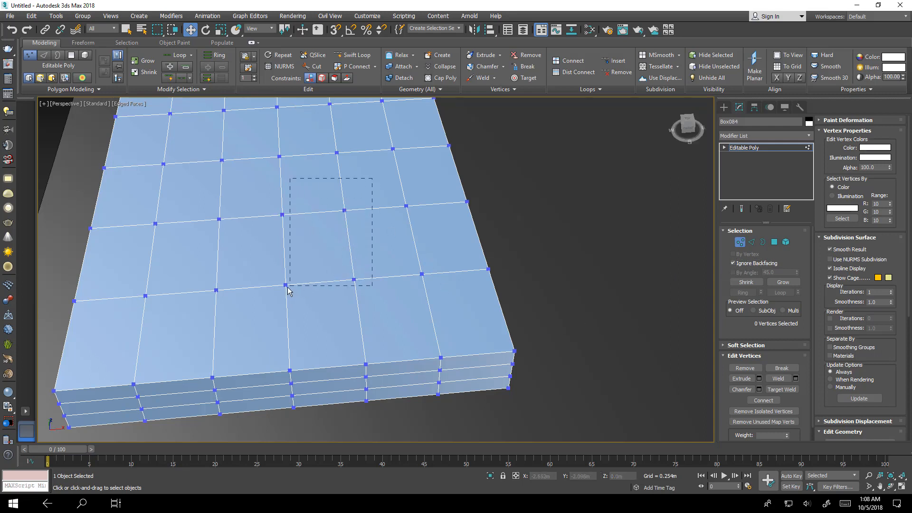
{"action": "left_click_drag", "start_coordinate": [288, 291], "coordinate": [269, 290]}
{"action": "middle_click_drag", "start_coordinate": [441, 339], "coordinate": [392, 285], "text": "alt"}
{"action": "middle_click_drag", "start_coordinate": [334, 310], "coordinate": [352, 363], "text": "alt"}
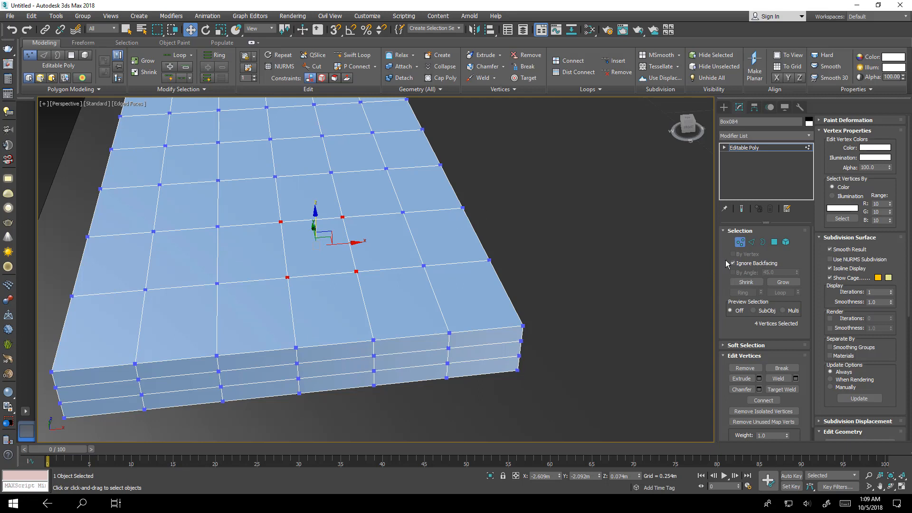
- Turn off Ignore Backfacing and select three neighbouring vertices along one row of the box's top face
{"action": "middle_click_drag", "start_coordinate": [450, 185], "coordinate": [449, 234]}
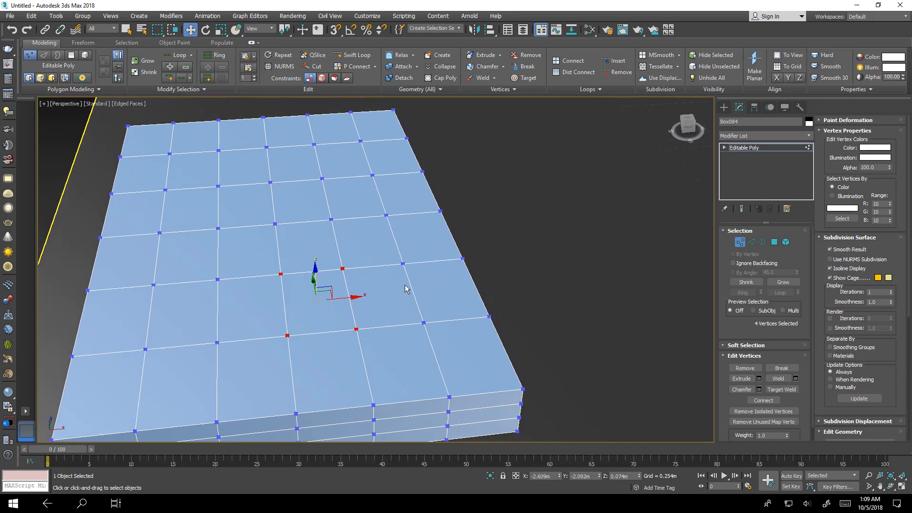
{"action": "left_click", "coordinate": [403, 263]}
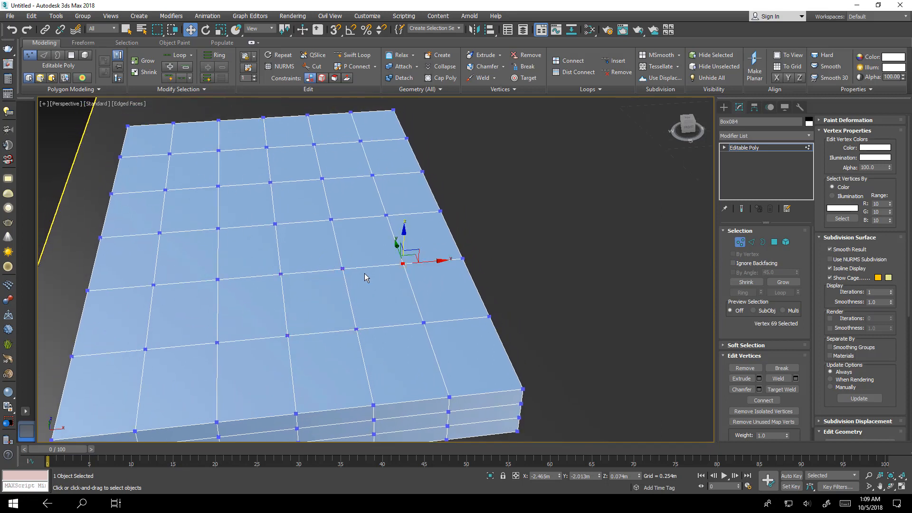
{"action": "left_click", "coordinate": [342, 269], "text": "ctrl"}
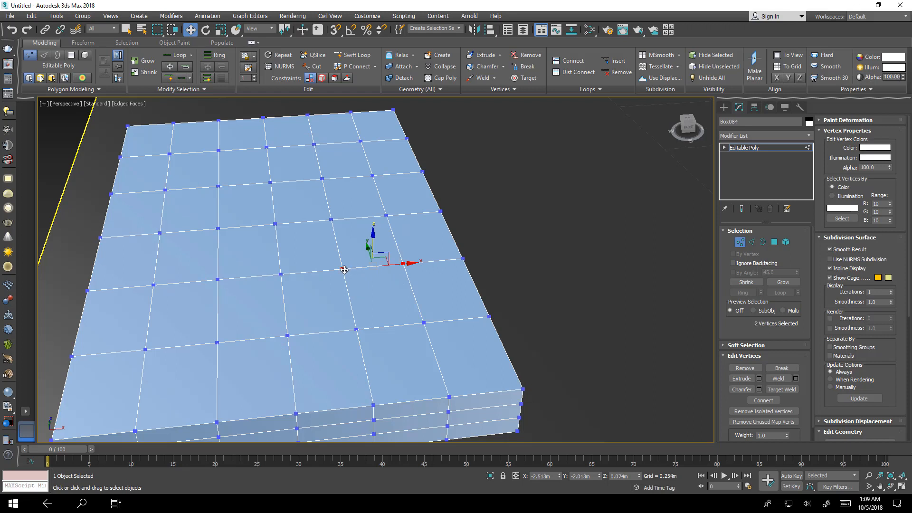
{"action": "left_click", "coordinate": [282, 274], "text": "ctrl"}
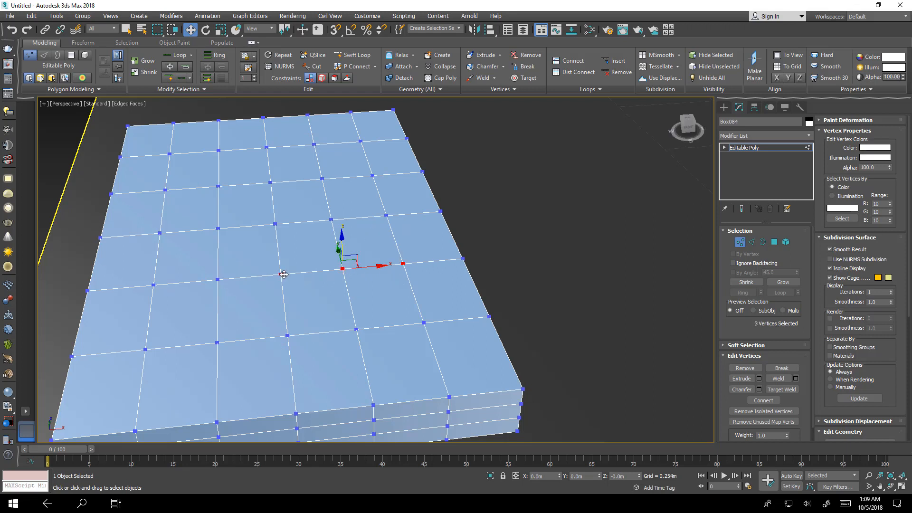
{"action": "left_click_drag", "start_coordinate": [282, 273], "coordinate": [248, 279]}
{"action": "left_click", "coordinate": [218, 280], "text": "ctrl"}
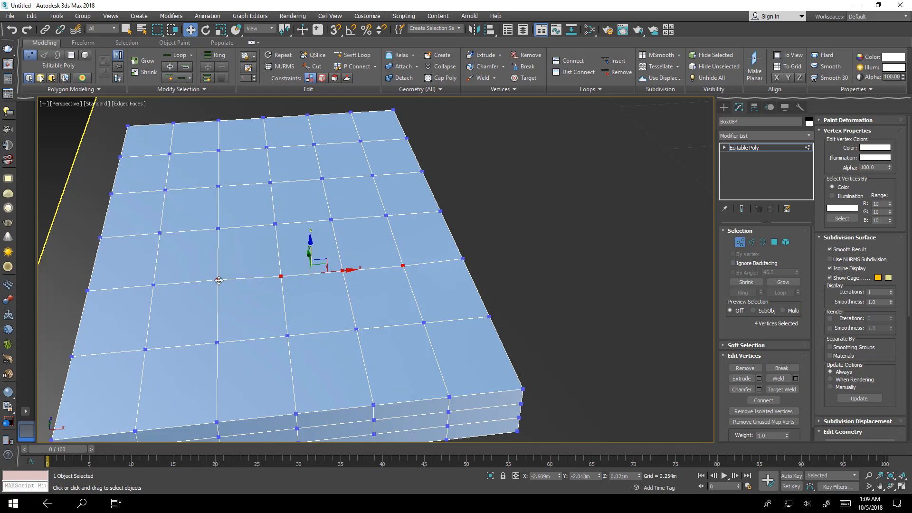
{"action": "key", "text": "ctrl+z"}
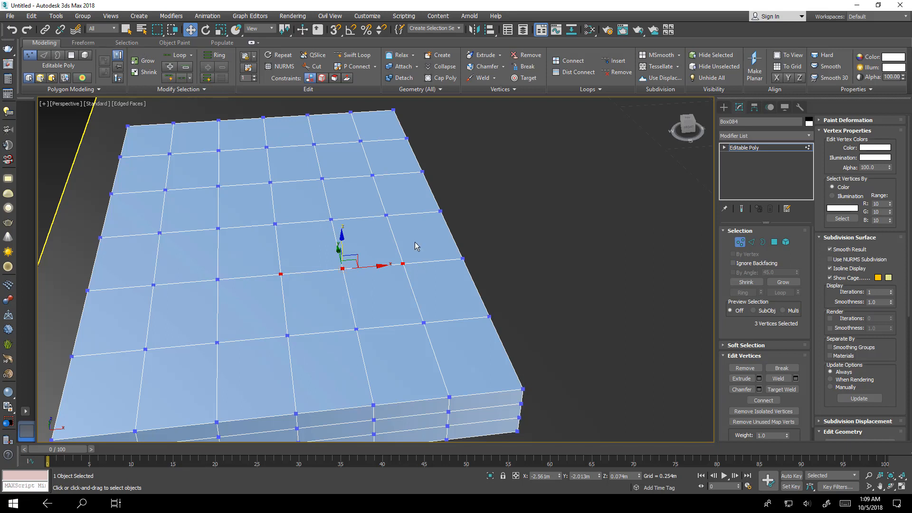
- Clear the vertex selection with the Select Object tool, and at Polygon level grow a selection once from one middle polygon of the top face
{"action": "left_click", "coordinate": [127, 29]}
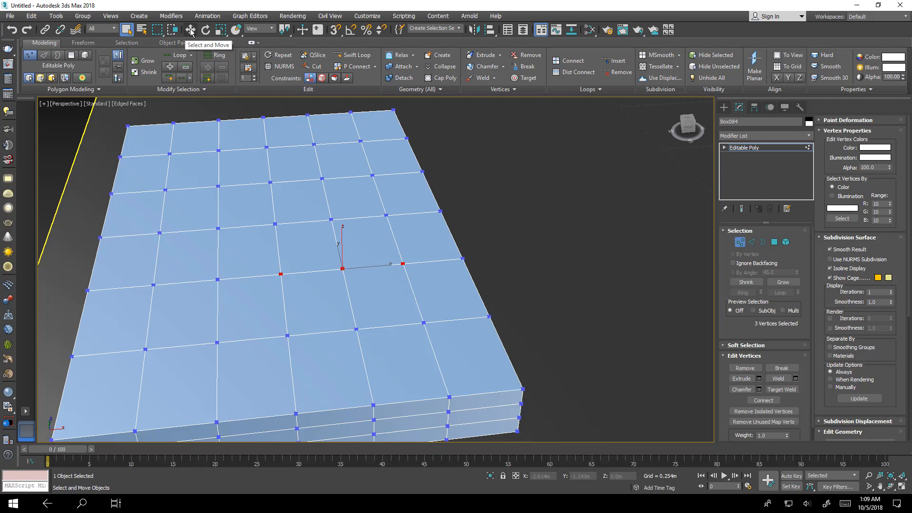
{"action": "left_click", "coordinate": [555, 253]}
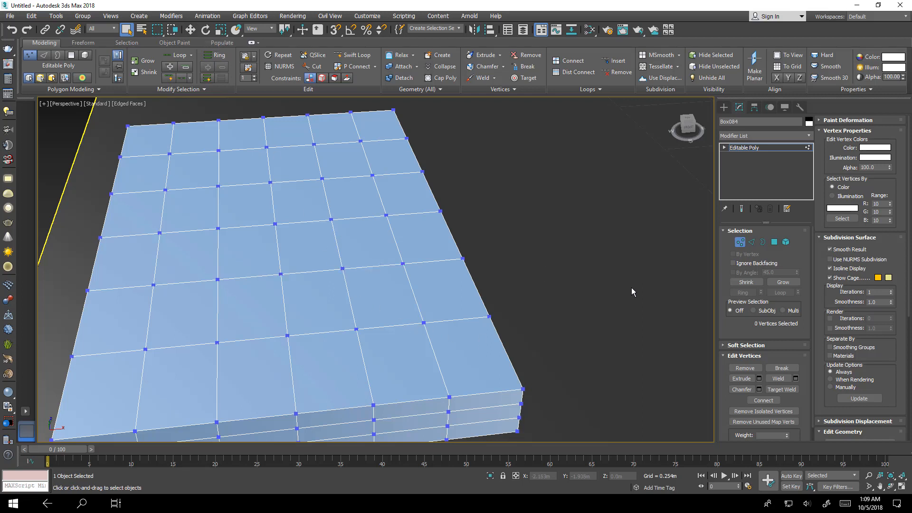
{"action": "left_click", "coordinate": [775, 242]}
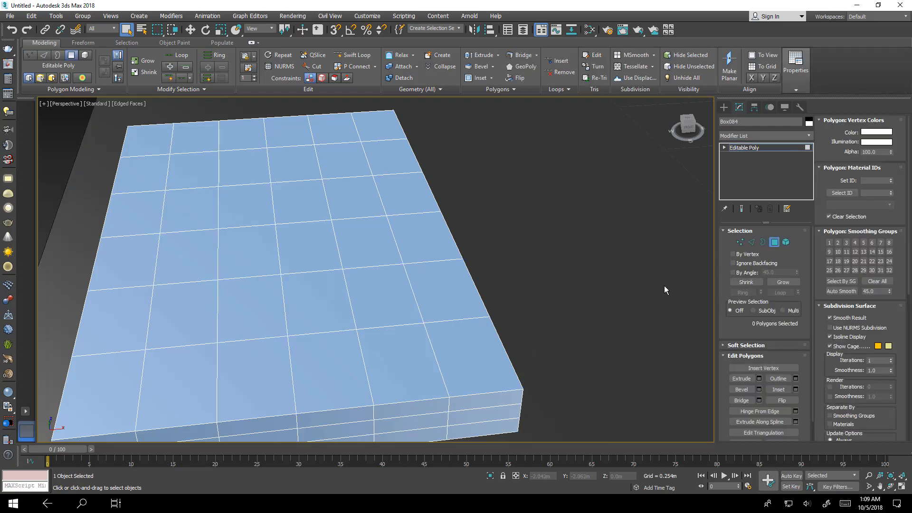
{"action": "left_click", "coordinate": [317, 258]}
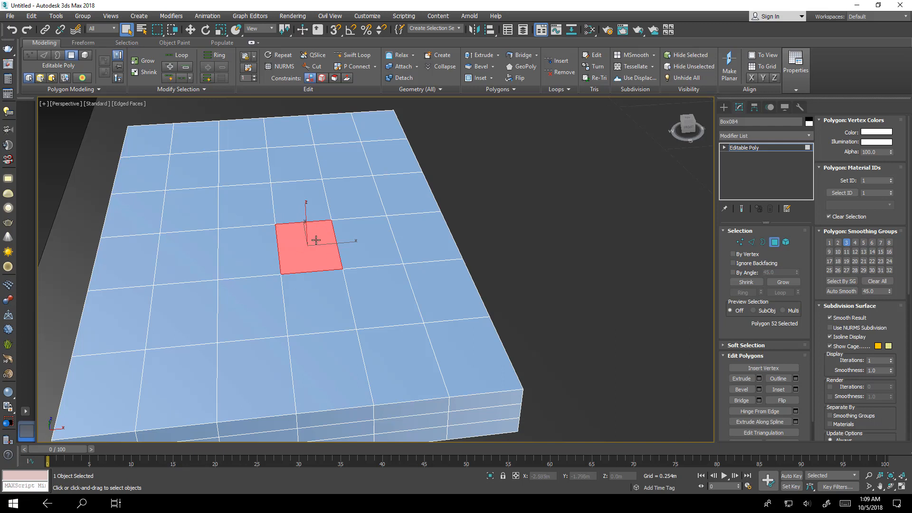
{"action": "left_click", "coordinate": [788, 284]}
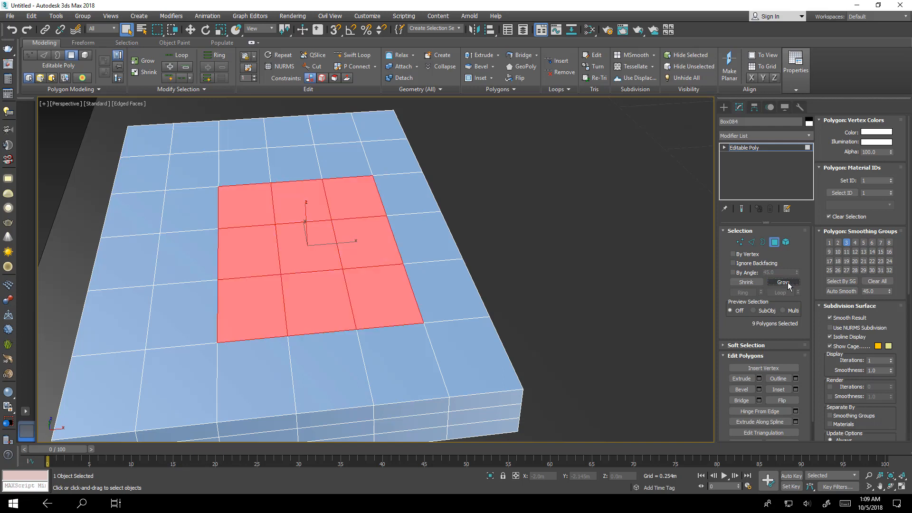
- Clear the selection and select four adjoining polygons in an L shape around the middle polygon of the top face
{"action": "left_click", "coordinate": [532, 259]}
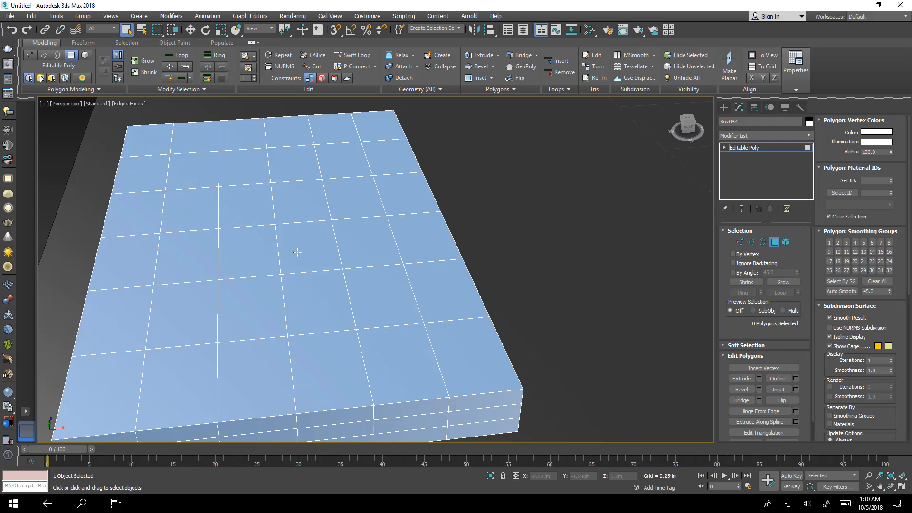
{"action": "left_click", "coordinate": [338, 204]}
{"action": "left_click", "coordinate": [358, 236], "text": "ctrl"}
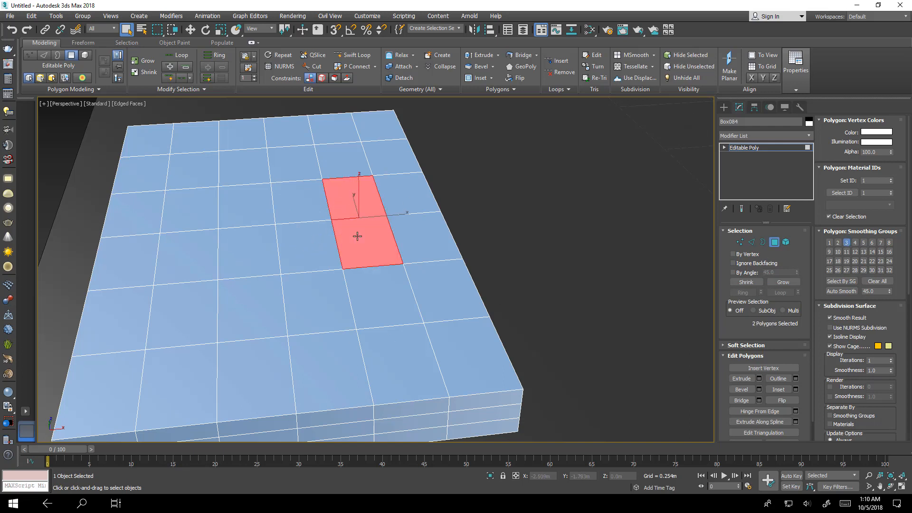
{"action": "left_click", "coordinate": [383, 297], "text": "ctrl"}
{"action": "left_click", "coordinate": [325, 297], "text": "ctrl"}
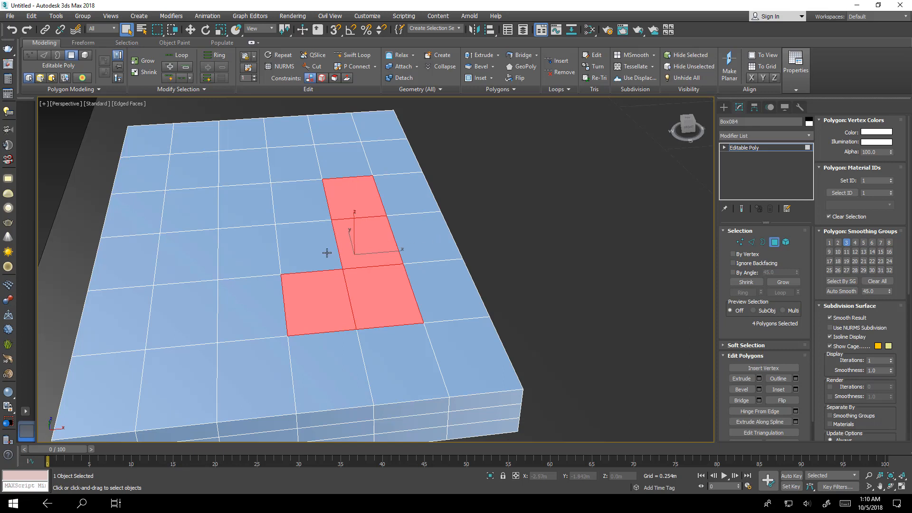
- Select only the eight polygons surrounding the middle polygon by growing from it and removing the middle one
{"action": "left_click", "coordinate": [326, 253]}
{"action": "left_click", "coordinate": [783, 282]}
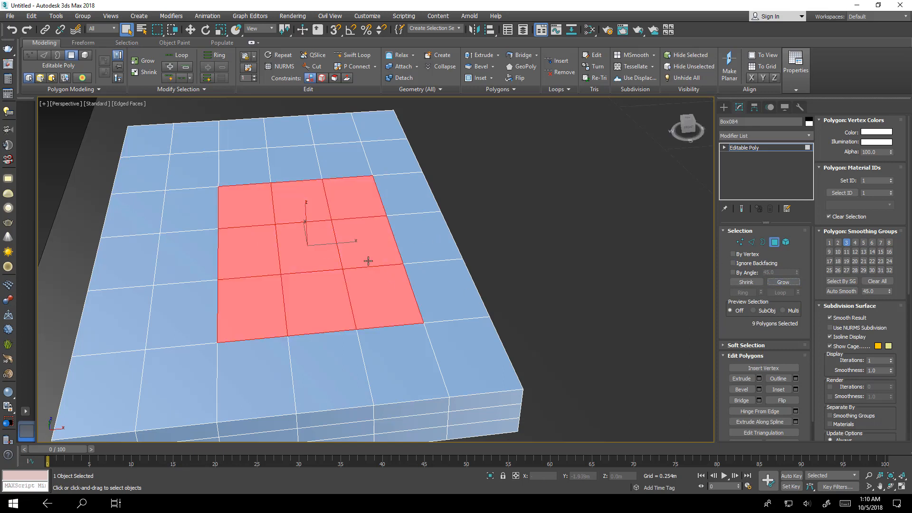
{"action": "left_click", "coordinate": [318, 254], "text": "alt"}
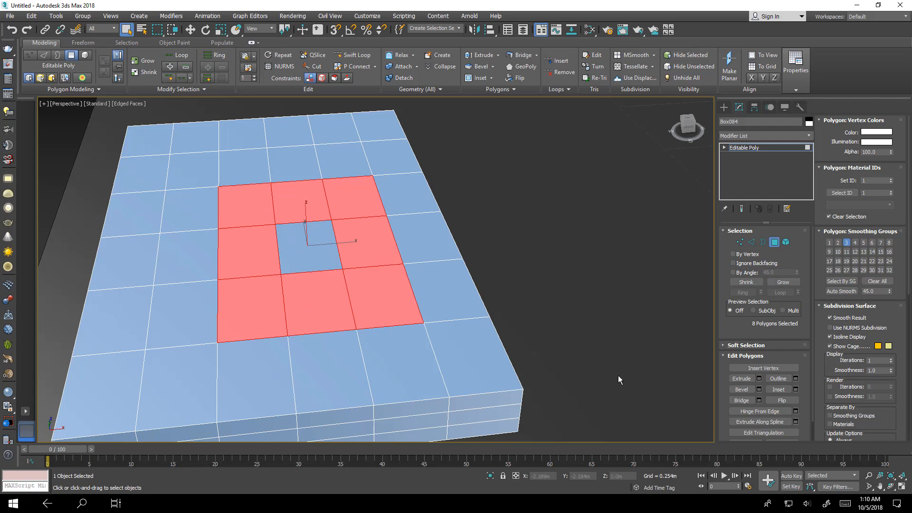
- Add the middle polygon back and grow the selection once more, shrinking it again step by step until nothing is selected
{"action": "left_click", "coordinate": [310, 256], "text": "ctrl"}
{"action": "left_click", "coordinate": [771, 284]}
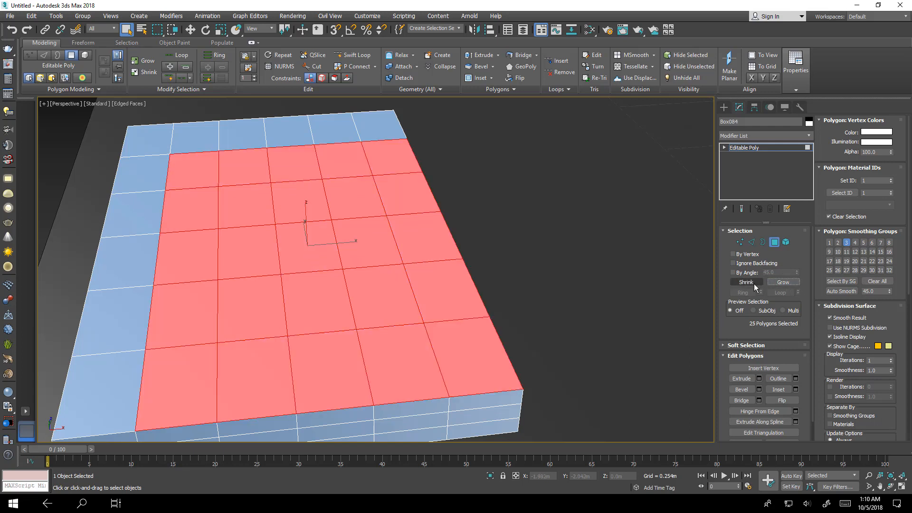
{"action": "left_click", "coordinate": [755, 285]}
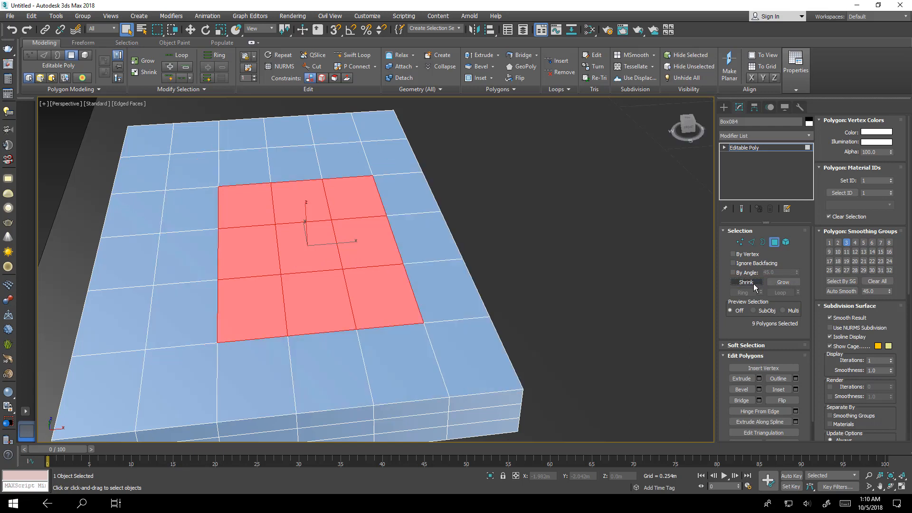
{"action": "left_click", "coordinate": [754, 285]}
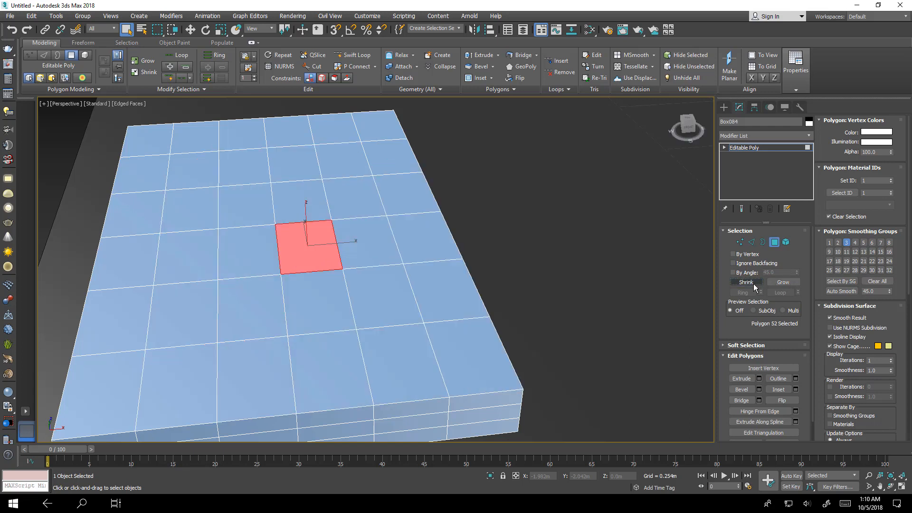
{"action": "left_click", "coordinate": [754, 285]}
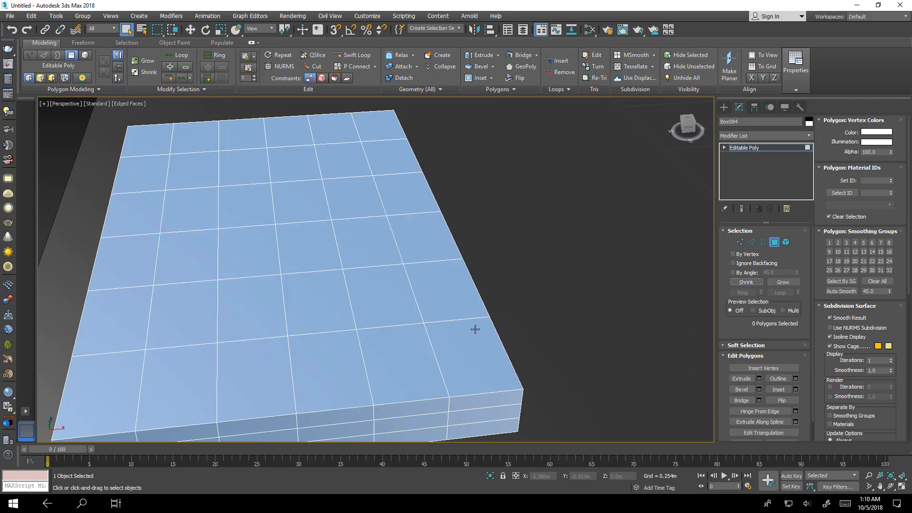
- At Edge level, select a lengthwise edge on the top face, extend it to its full edge loop, and check the loop in wireframe display
{"action": "middle_click_drag", "start_coordinate": [474, 328], "coordinate": [529, 326]}
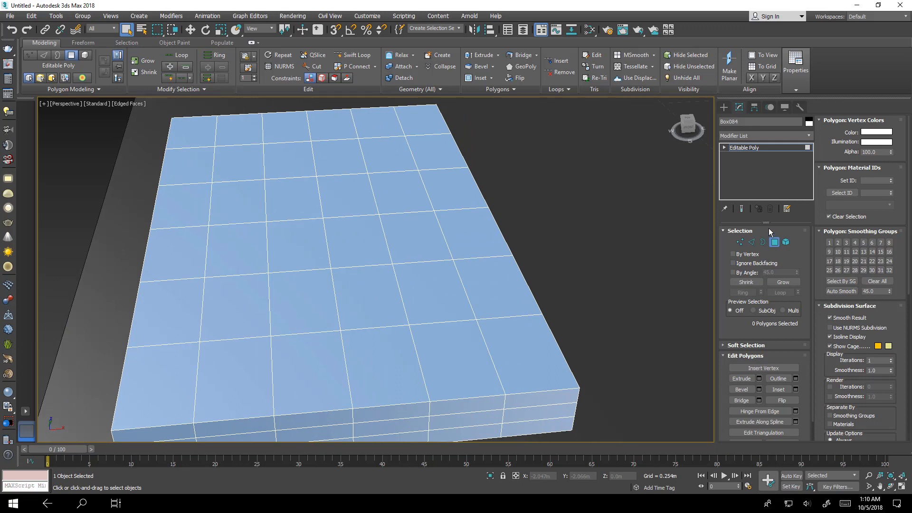
{"action": "left_click", "coordinate": [752, 243]}
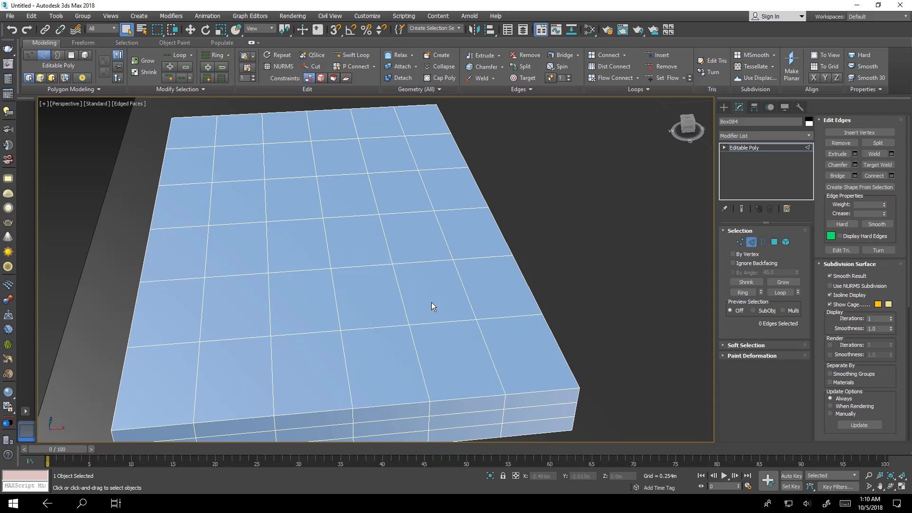
{"action": "middle_click_drag", "start_coordinate": [431, 305], "coordinate": [394, 297]}
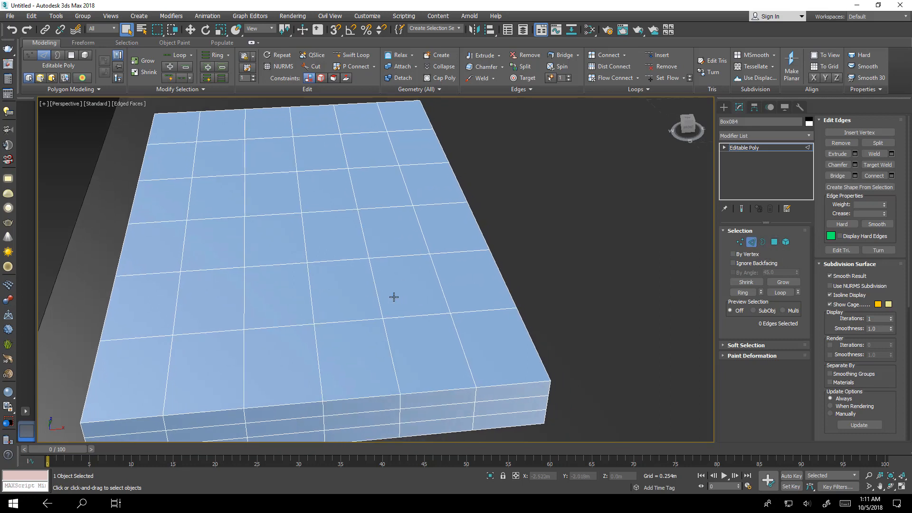
{"action": "left_click", "coordinate": [372, 268]}
{"action": "middle_click_drag", "start_coordinate": [382, 310], "coordinate": [417, 310], "text": "alt"}
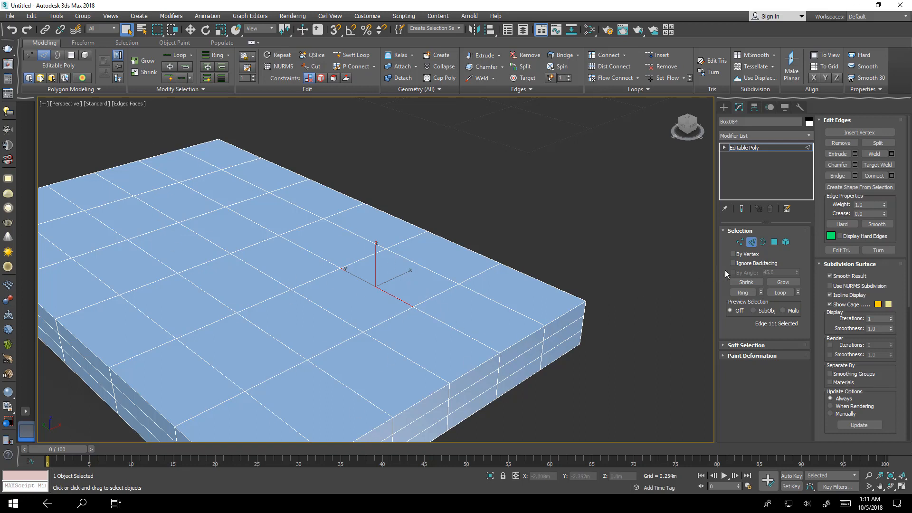
{"action": "left_click", "coordinate": [781, 293]}
{"action": "key", "text": "F3"}
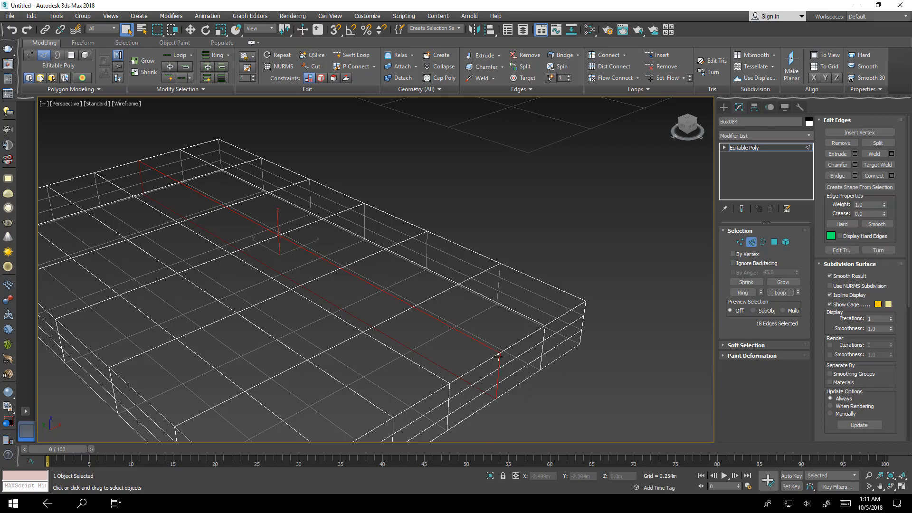
{"action": "key", "text": "F3"}
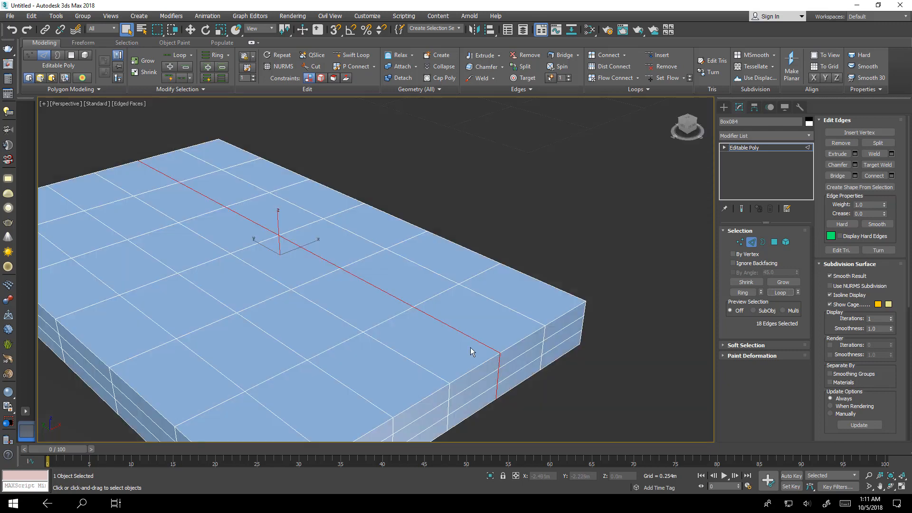
- Select one crosswise edge near the front of the box's top face and extend it to its full edge loop
{"action": "left_click", "coordinate": [399, 329]}
{"action": "left_click", "coordinate": [385, 321]}
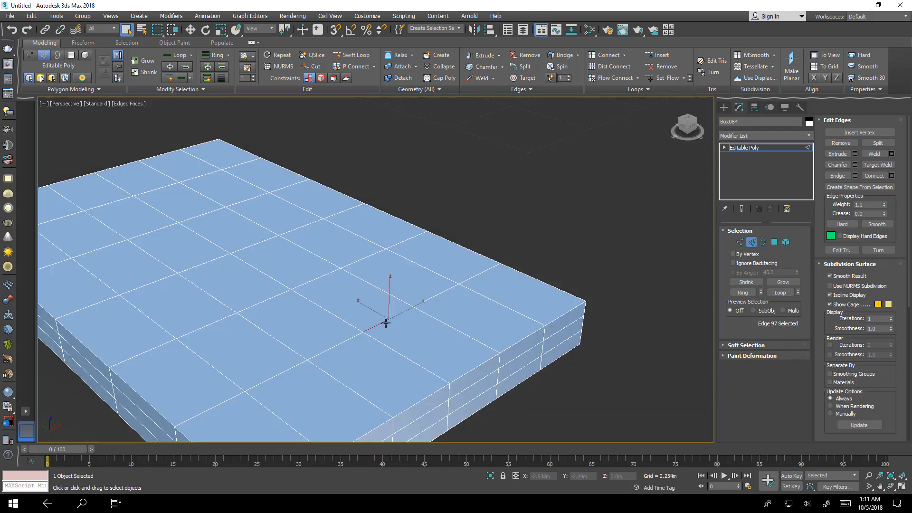
{"action": "scroll", "coordinate": [364, 335], "scroll_direction": "up", "scroll_amount": 4}
{"action": "middle_click_drag", "start_coordinate": [400, 348], "coordinate": [367, 352], "text": "alt"}
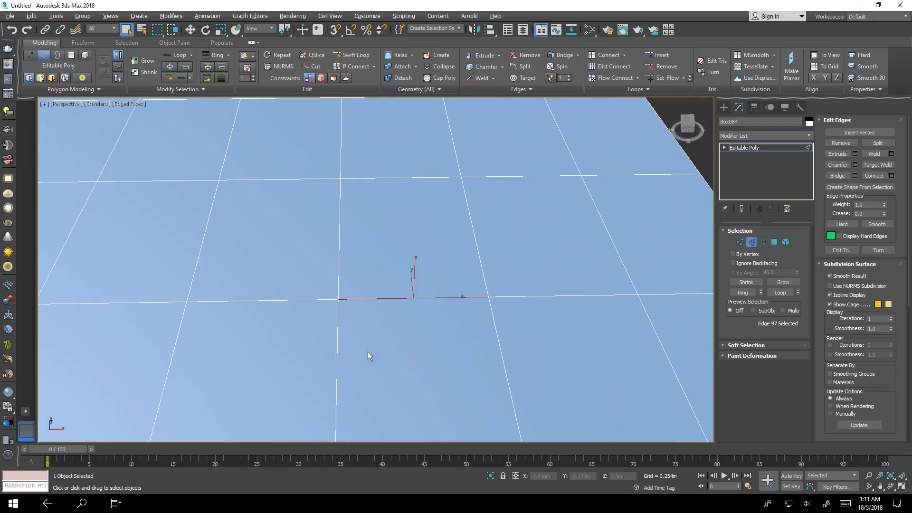
{"action": "scroll", "coordinate": [350, 298], "scroll_direction": "down", "scroll_amount": 4}
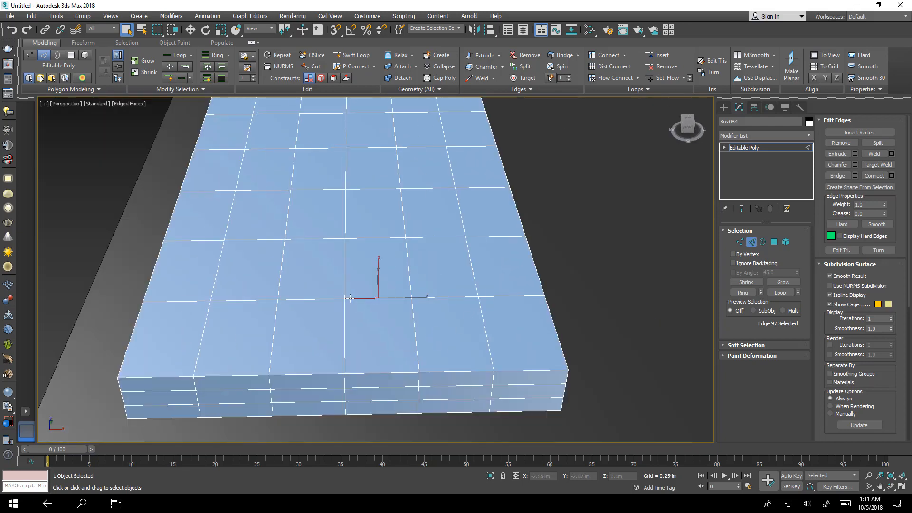
{"action": "scroll", "coordinate": [412, 298], "scroll_direction": "up", "scroll_amount": 6}
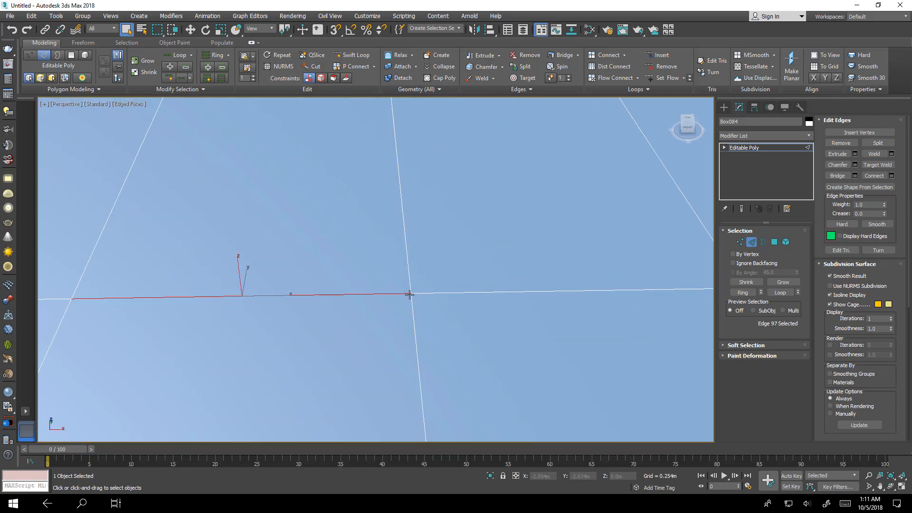
{"action": "middle_click_drag", "start_coordinate": [410, 296], "coordinate": [377, 302]}
{"action": "scroll", "coordinate": [140, 283], "scroll_direction": "down", "scroll_amount": 4}
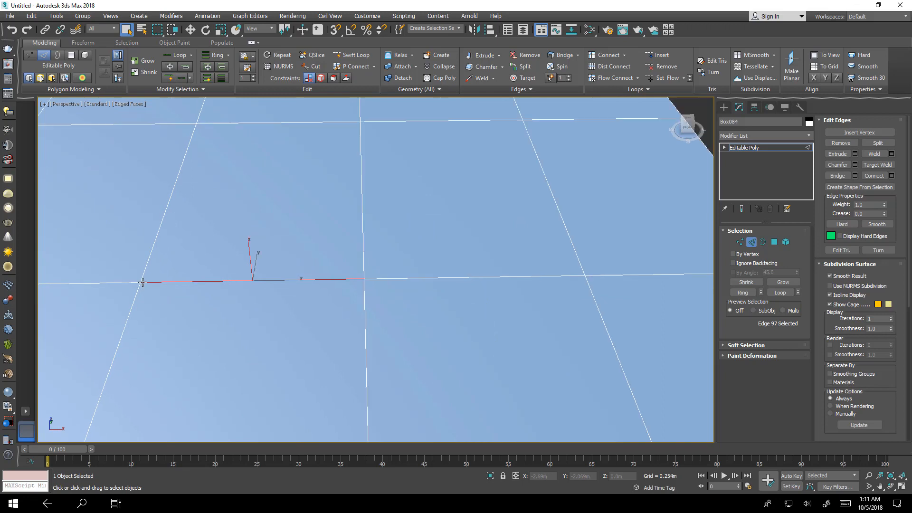
{"action": "scroll", "coordinate": [148, 295], "scroll_direction": "up", "scroll_amount": 5}
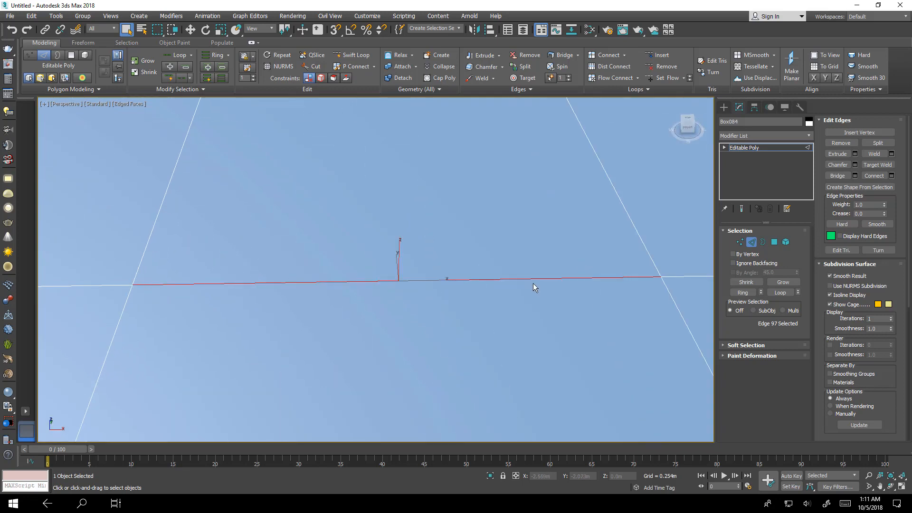
{"action": "scroll", "coordinate": [618, 277], "scroll_direction": "down", "scroll_amount": 4}
{"action": "middle_click_drag", "start_coordinate": [481, 280], "coordinate": [378, 292]}
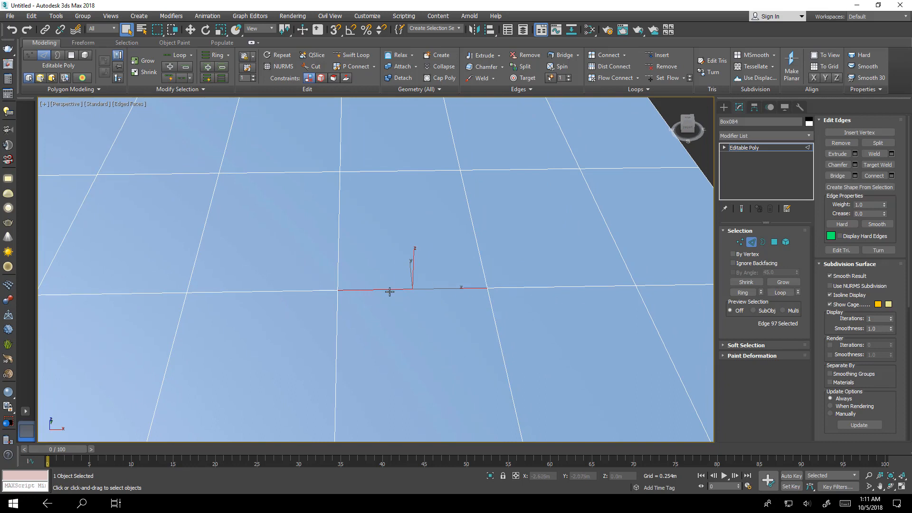
{"action": "left_click", "coordinate": [781, 292]}
{"action": "scroll", "coordinate": [468, 266], "scroll_direction": "down", "scroll_amount": 6}
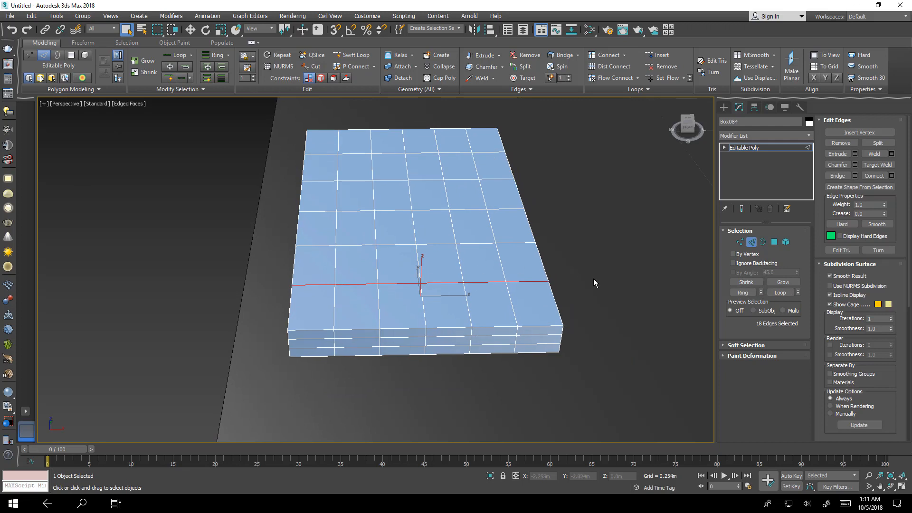
{"action": "middle_click_drag", "start_coordinate": [476, 282], "coordinate": [475, 303]}
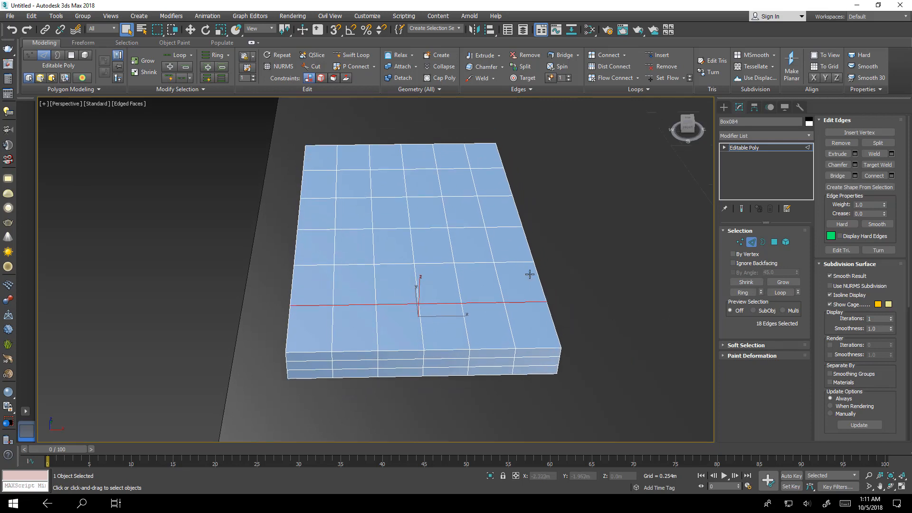
- Select one edge in the next crosswise row and shift the selection along its loop two edges forward and three edges back
{"action": "left_click", "coordinate": [428, 264]}
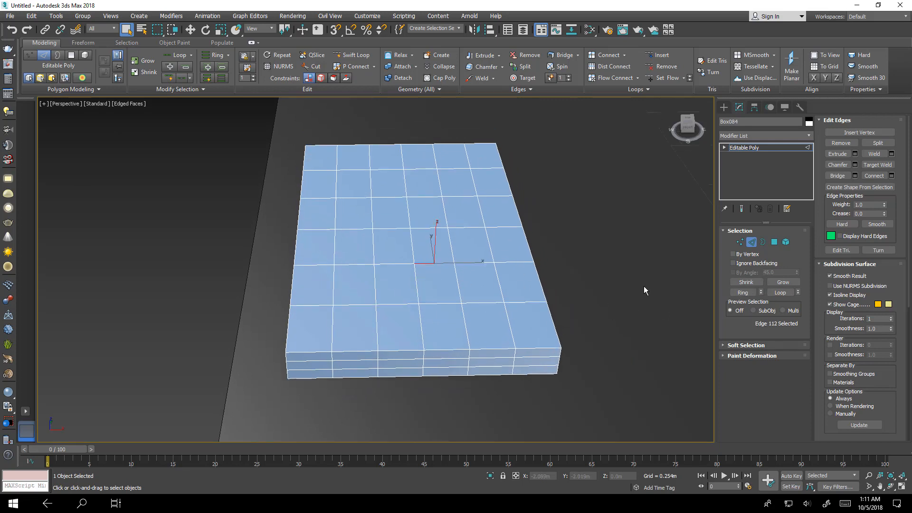
{"action": "scroll", "coordinate": [471, 271], "scroll_direction": "up", "scroll_amount": 2}
{"action": "scroll", "coordinate": [432, 281], "scroll_direction": "up", "scroll_amount": 6}
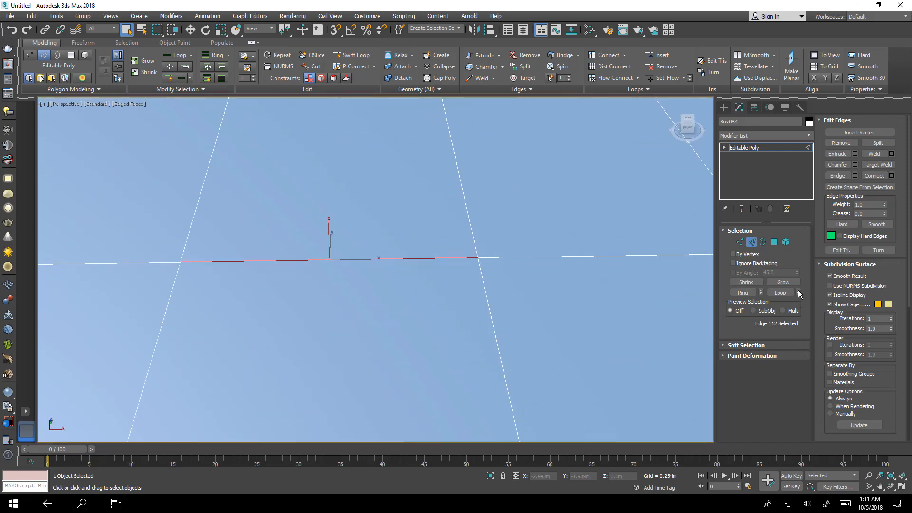
{"action": "scroll", "coordinate": [475, 288], "scroll_direction": "down", "scroll_amount": 4}
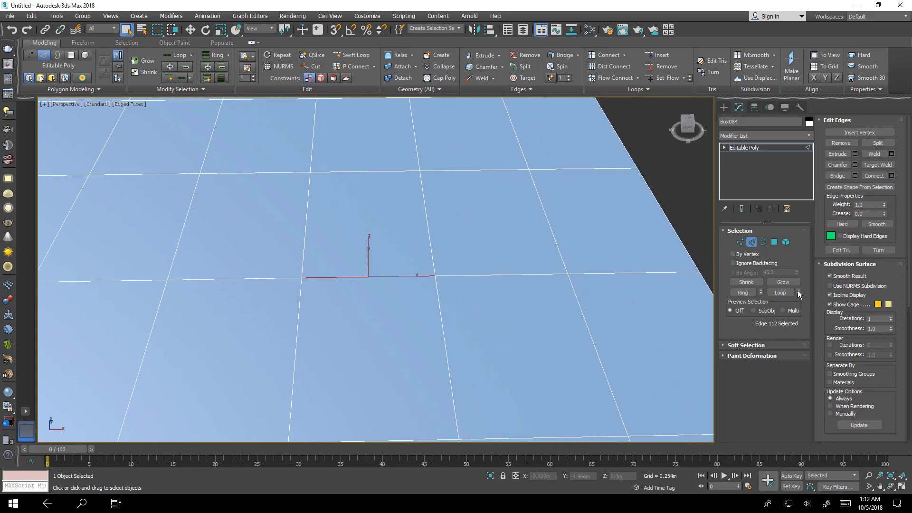
{"action": "left_click", "coordinate": [799, 291]}
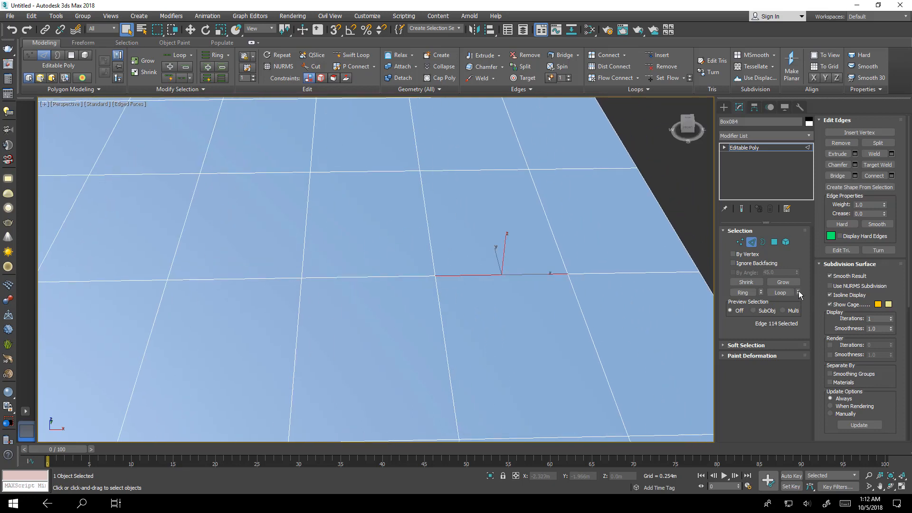
{"action": "left_click", "coordinate": [799, 290]}
{"action": "left_click", "coordinate": [798, 294]}
{"action": "left_click", "coordinate": [798, 294]}
{"action": "left_click", "coordinate": [798, 295]}
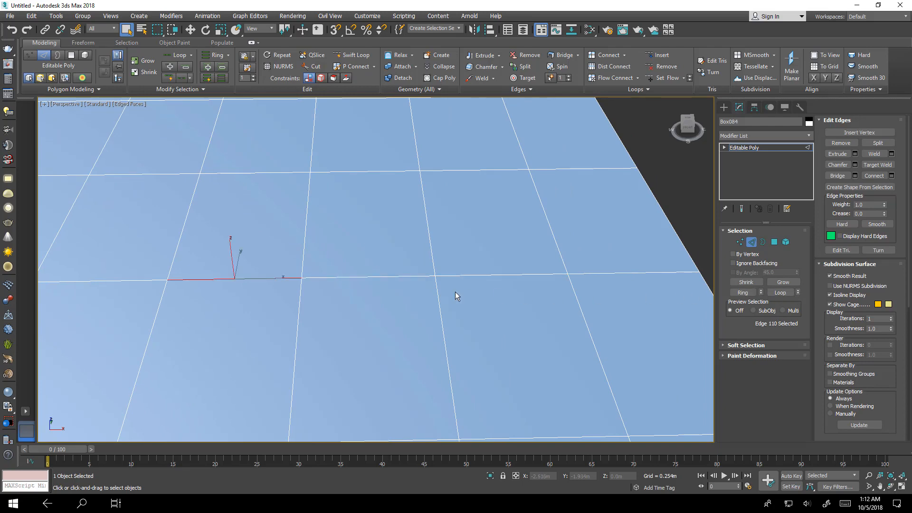
{"action": "middle_click_drag", "start_coordinate": [329, 301], "coordinate": [345, 304], "text": "alt"}
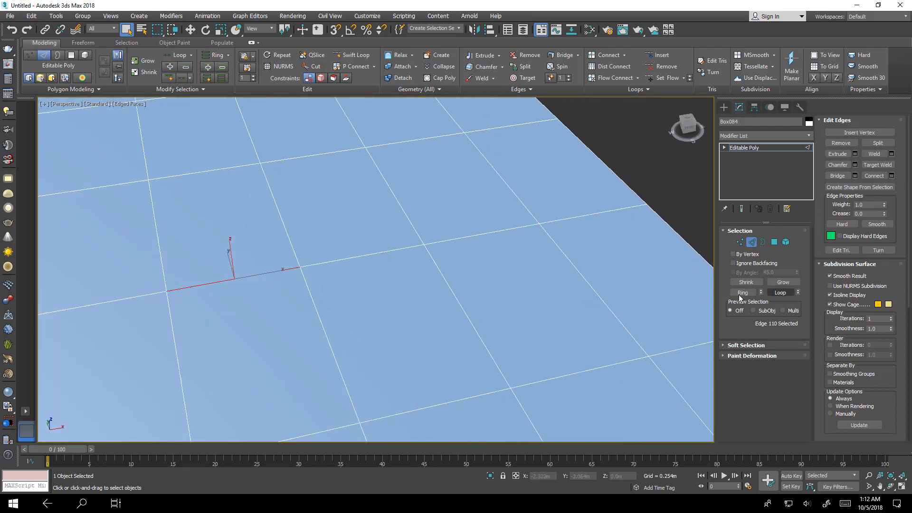
- Clear the selection, then select the complete edge loop through a lengthwise edge on the box's top face
{"action": "middle_click_drag", "start_coordinate": [436, 274], "coordinate": [407, 271]}
{"action": "left_click", "coordinate": [632, 168]}
{"action": "scroll", "coordinate": [338, 235], "scroll_direction": "down", "scroll_amount": 4}
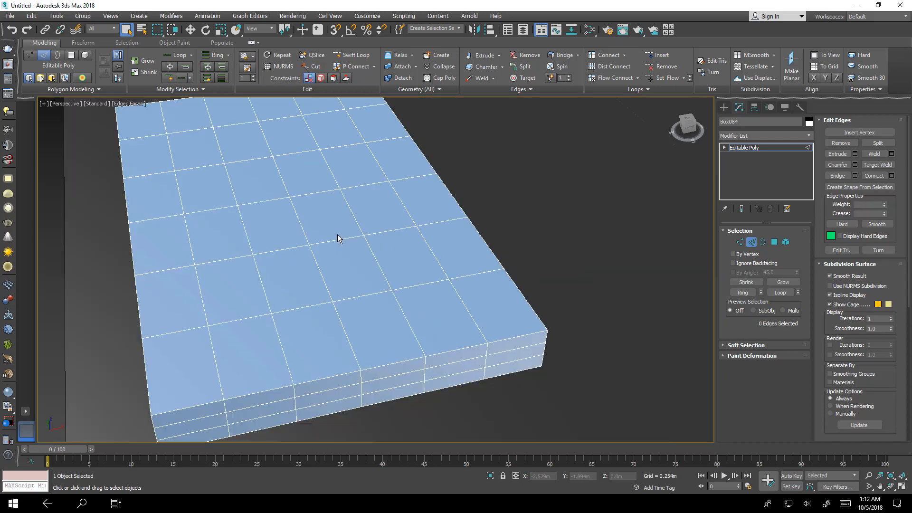
{"action": "middle_click_drag", "start_coordinate": [337, 234], "coordinate": [366, 230]}
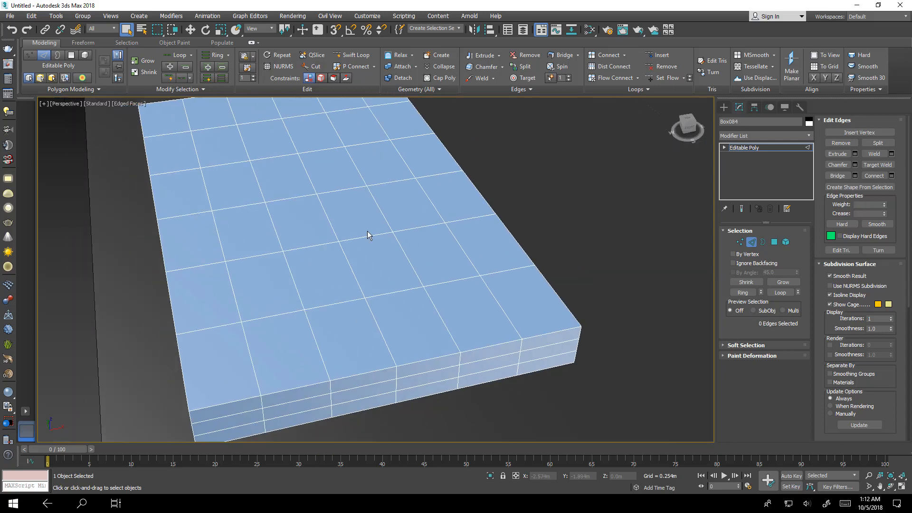
{"action": "double_click", "coordinate": [405, 252]}
{"action": "middle_click_drag", "start_coordinate": [409, 309], "coordinate": [440, 349], "text": "alt"}
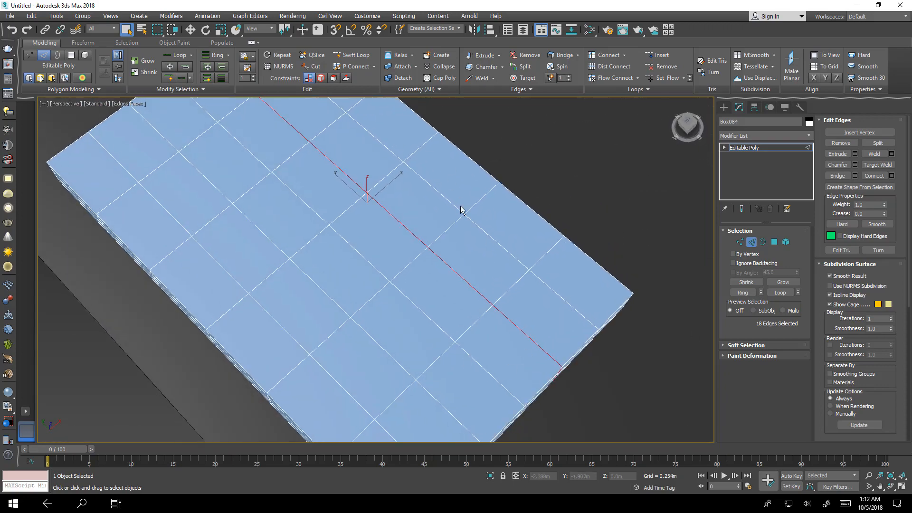
{"action": "middle_click_drag", "start_coordinate": [543, 307], "coordinate": [507, 310], "text": "alt"}
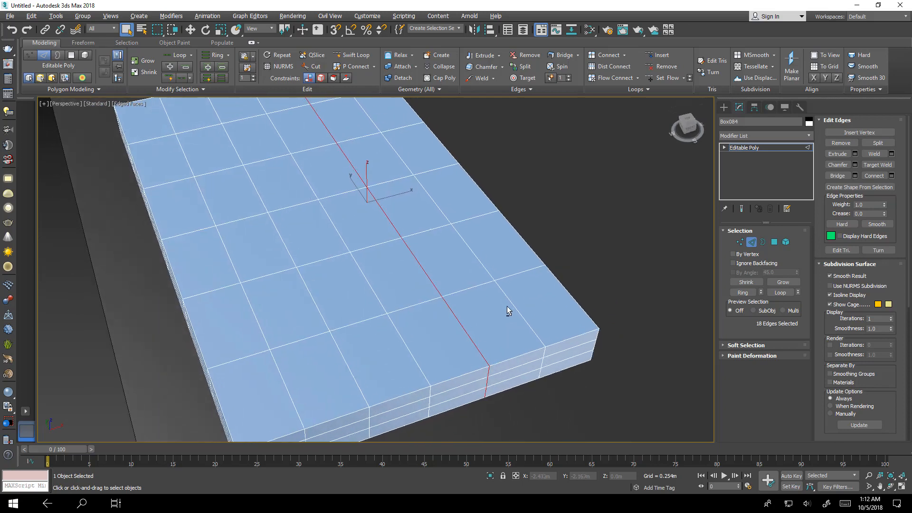
- Select a single lengthwise edge near the front of the top face and extend it to its full edge ring
{"action": "left_click", "coordinate": [371, 274]}
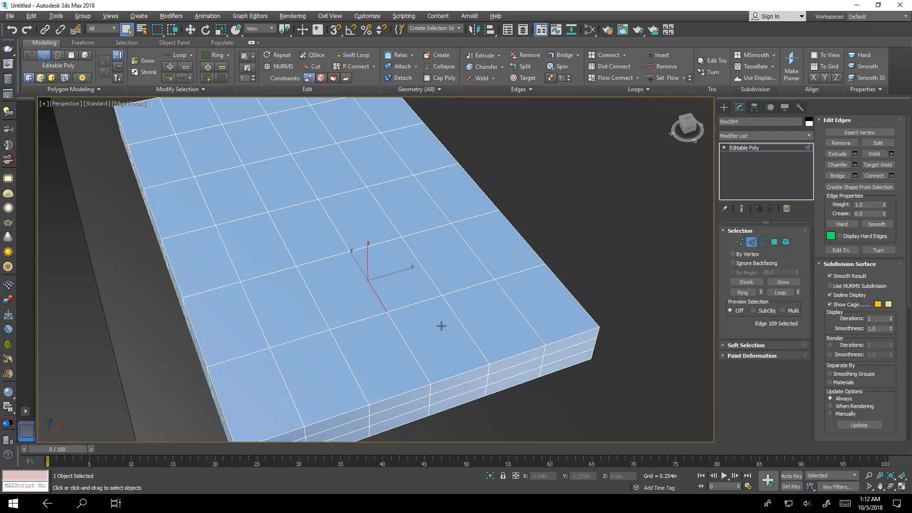
{"action": "middle_click_drag", "start_coordinate": [442, 326], "coordinate": [393, 284], "text": "alt"}
{"action": "scroll", "coordinate": [359, 276], "scroll_direction": "up", "scroll_amount": 2}
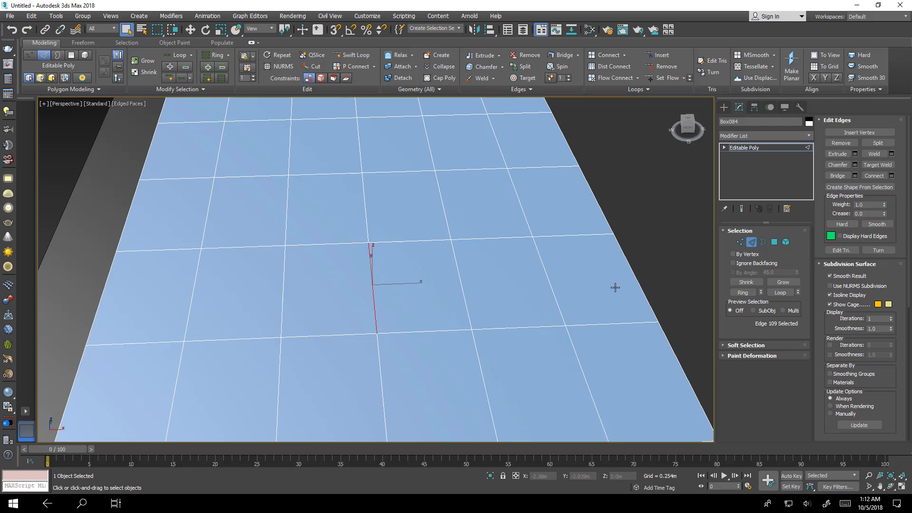
{"action": "left_click", "coordinate": [741, 293]}
{"action": "mouse_move", "coordinate": [226, 325]}
{"action": "middle_mouse_down", "text": "alt"}
{"action": "mouse_move", "coordinate": [315, 328]}
{"action": "mouse_move", "coordinate": [310, 267]}
{"action": "mouse_move", "coordinate": [232, 295]}
{"action": "mouse_move", "coordinate": [273, 341]}
{"action": "mouse_move", "coordinate": [221, 321]}
{"action": "middle_mouse_up", "text": "alt"}
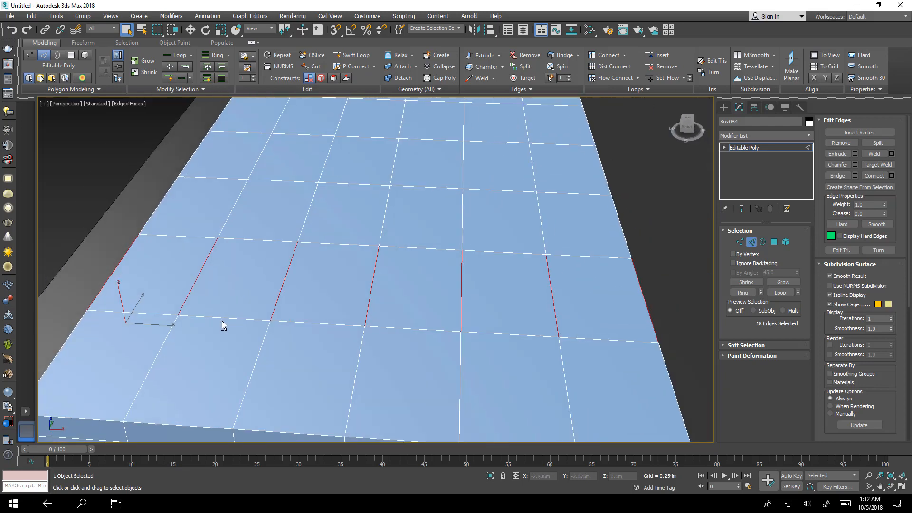
- At Vertex level, move the vertex at the far end of one ring edge sideways to slant that edge, and leave Vertex level
{"action": "left_click", "coordinate": [740, 242]}
{"action": "left_click", "coordinate": [298, 244]}
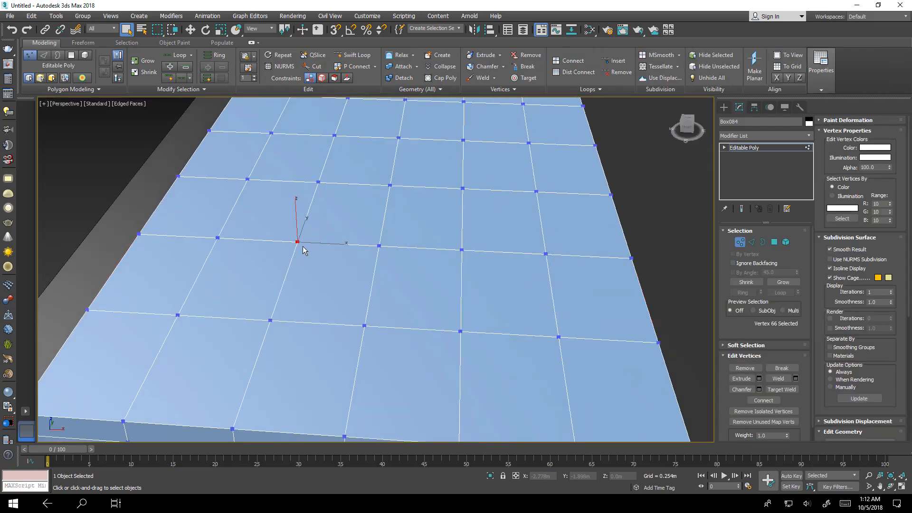
{"action": "key", "text": "w"}
{"action": "left_click_drag", "start_coordinate": [325, 243], "coordinate": [342, 275]}
{"action": "left_click", "coordinate": [740, 242]}
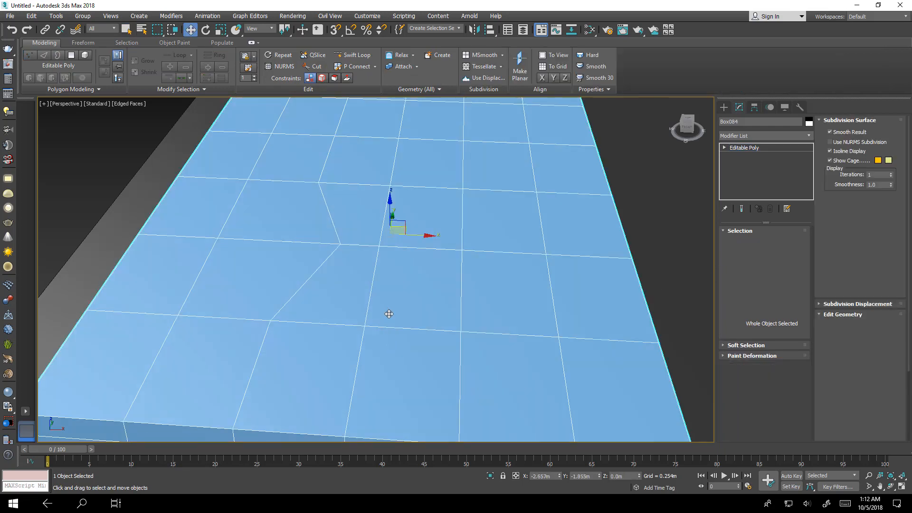
- At Edge level, select only the lengthwise edge beside the slanted one and extend it to its full ring again
{"action": "left_click", "coordinate": [751, 242]}
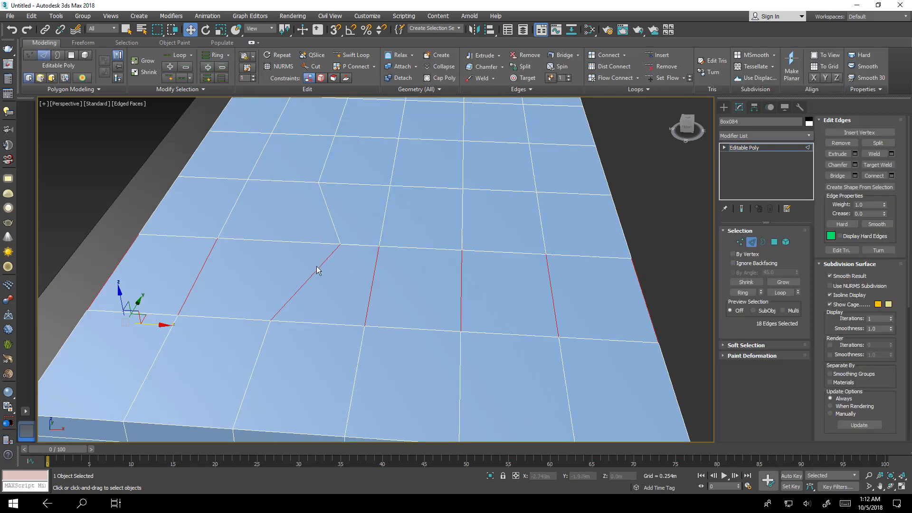
{"action": "left_click", "coordinate": [404, 296]}
{"action": "left_click", "coordinate": [372, 294]}
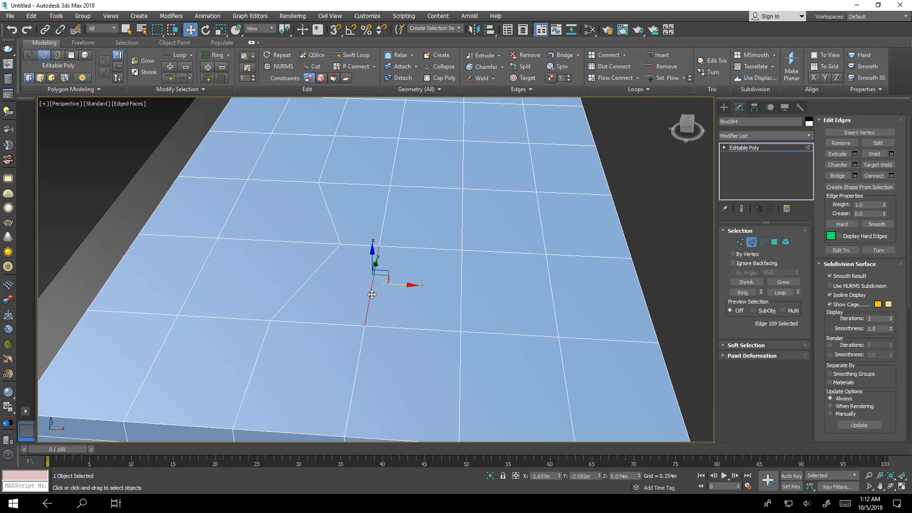
{"action": "left_click", "coordinate": [754, 293]}
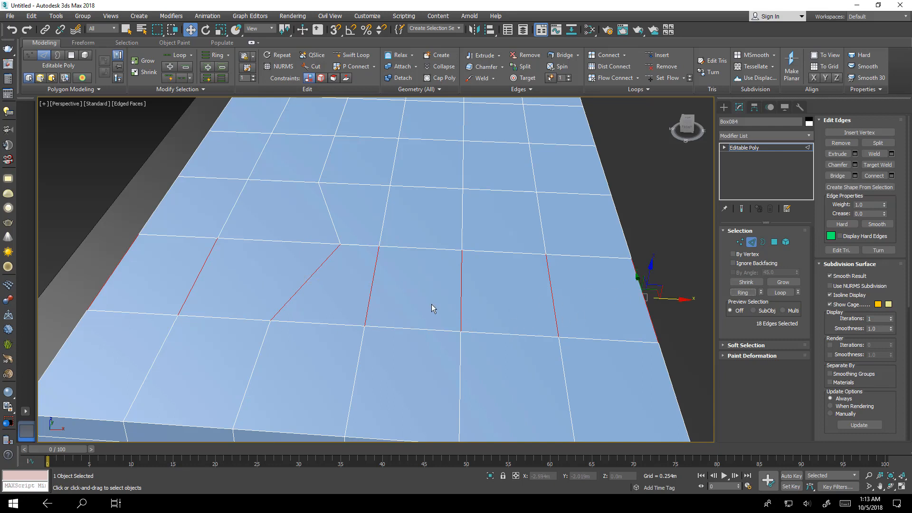
{"action": "middle_click_drag", "start_coordinate": [431, 305], "coordinate": [434, 286]}
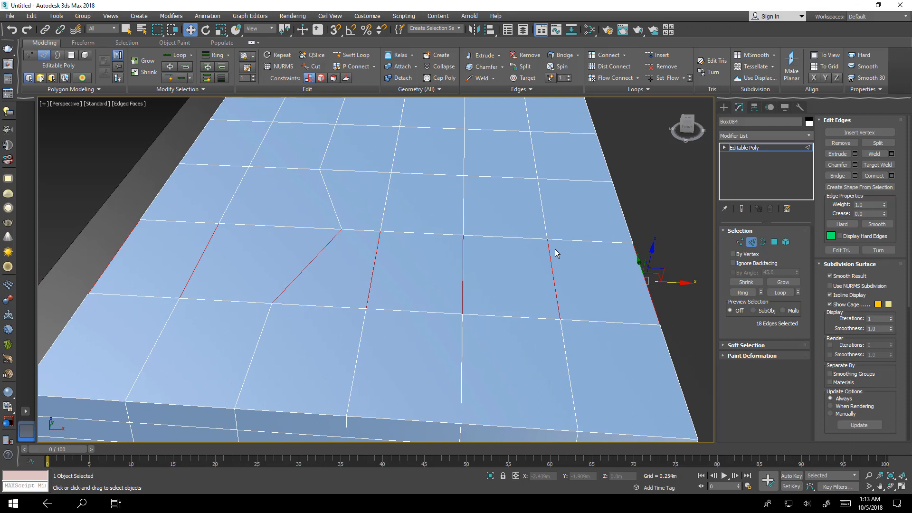
- Clear the selection, select one lengthwise edge in that row, and extend it to the whole ring by picking the parallel edge beside it
{"action": "left_click", "coordinate": [642, 204]}
{"action": "left_click", "coordinate": [552, 273]}
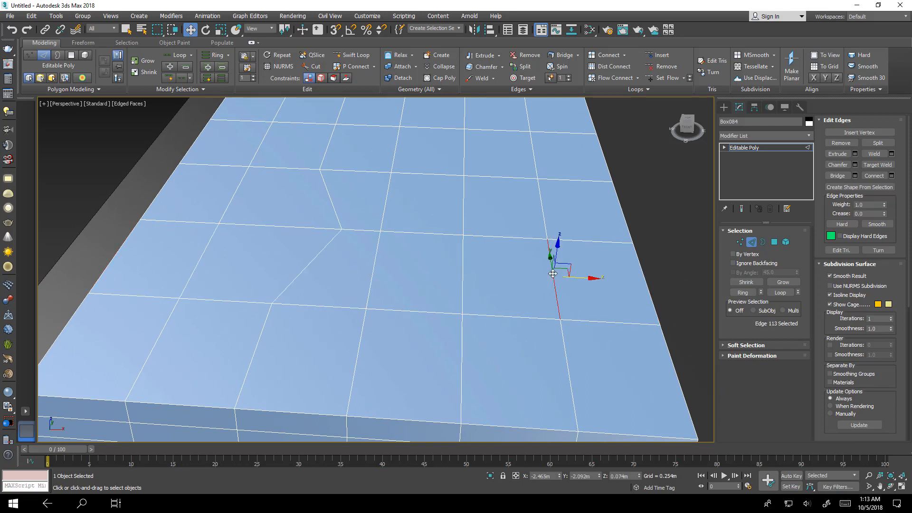
{"action": "left_click", "coordinate": [461, 287], "text": "shift"}
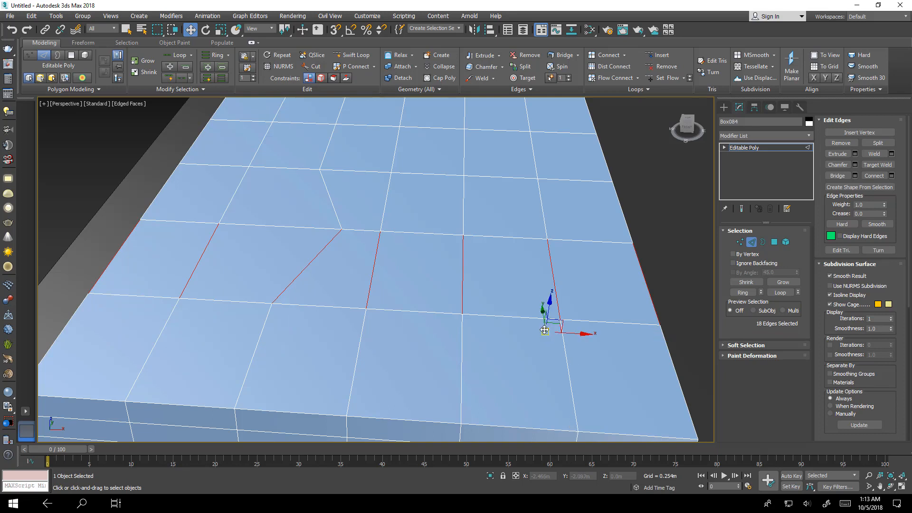
{"action": "middle_click_drag", "start_coordinate": [540, 325], "coordinate": [530, 327]}
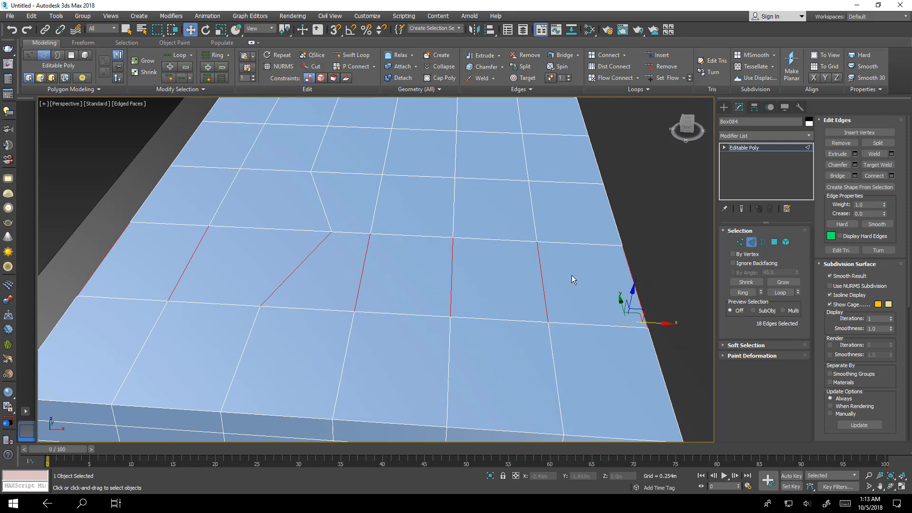
{"action": "middle_click_drag", "start_coordinate": [526, 300], "coordinate": [503, 298]}
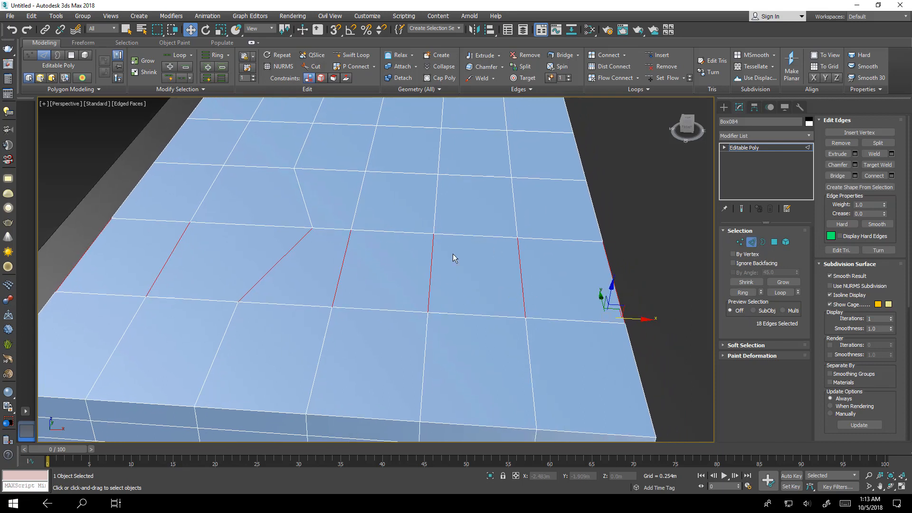
{"action": "left_click", "coordinate": [521, 272]}
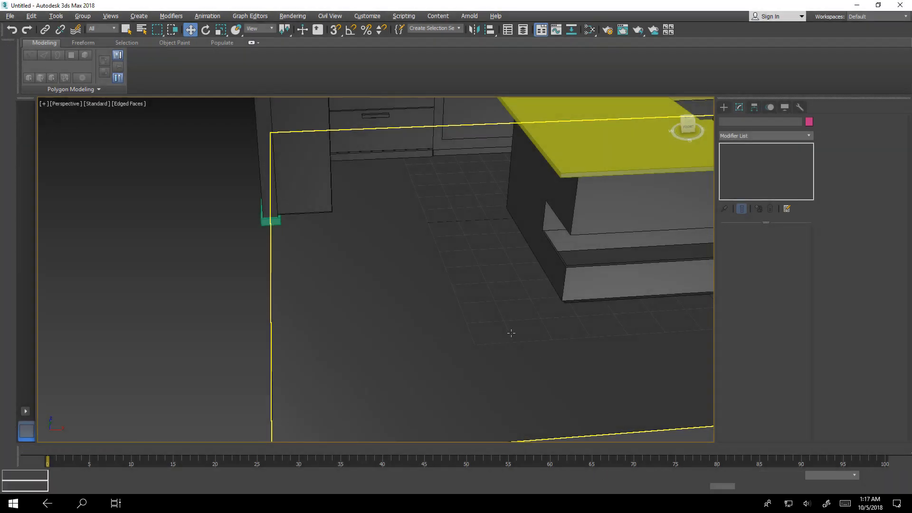
- Draw a box about 0.467 m long, 0.365 m wide and 0.036 m high on the floor beside the kitchen island and name it Chair
{"action": "middle_click_drag", "start_coordinate": [511, 330], "coordinate": [496, 291]}
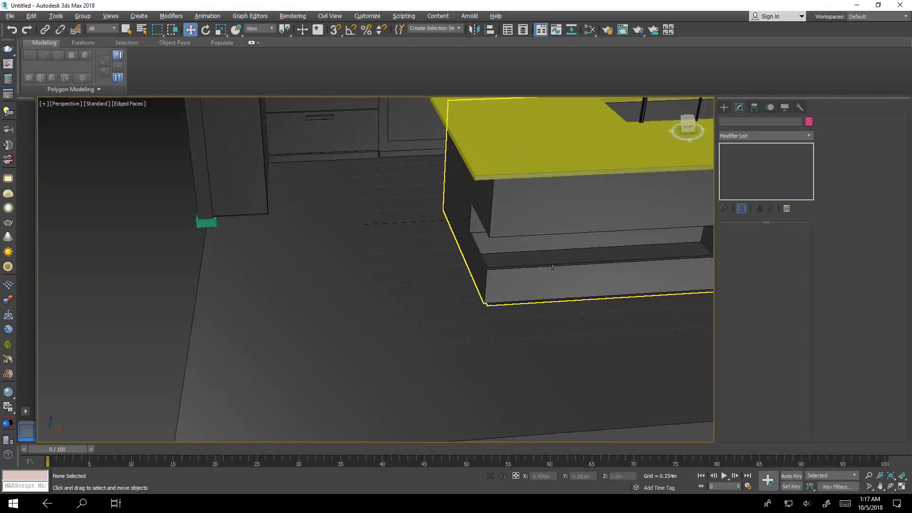
{"action": "left_click", "coordinate": [727, 108]}
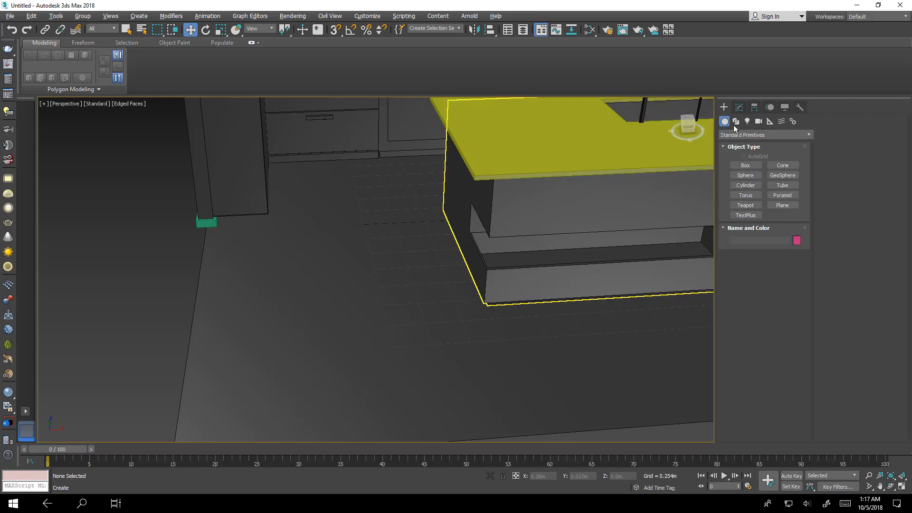
{"action": "left_click", "coordinate": [745, 165]}
{"action": "left_click_drag", "start_coordinate": [315, 309], "coordinate": [375, 343]}
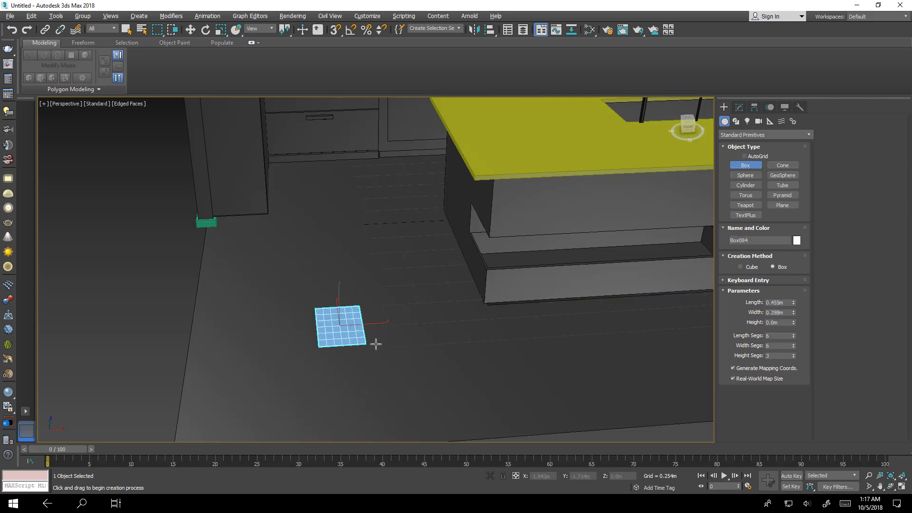
{"action": "left_click", "coordinate": [375, 342]}
{"action": "key", "text": "w"}
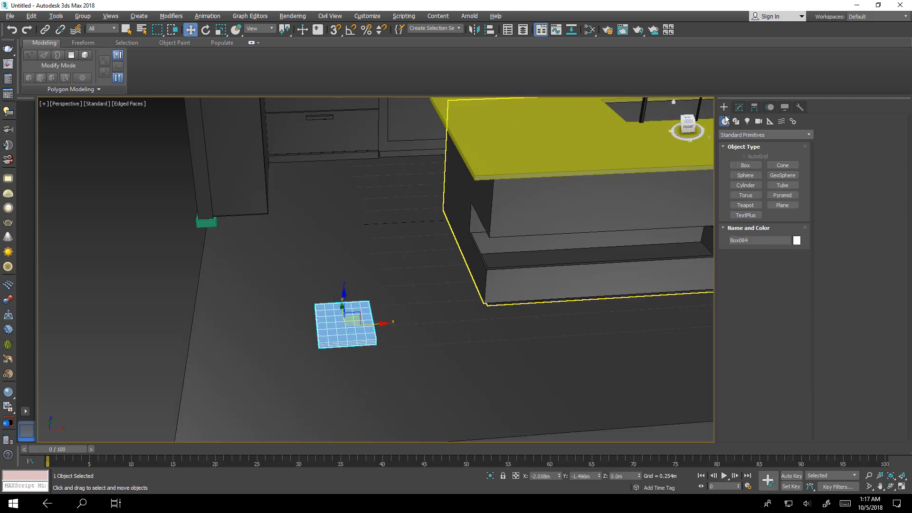
{"action": "left_click", "coordinate": [738, 109]}
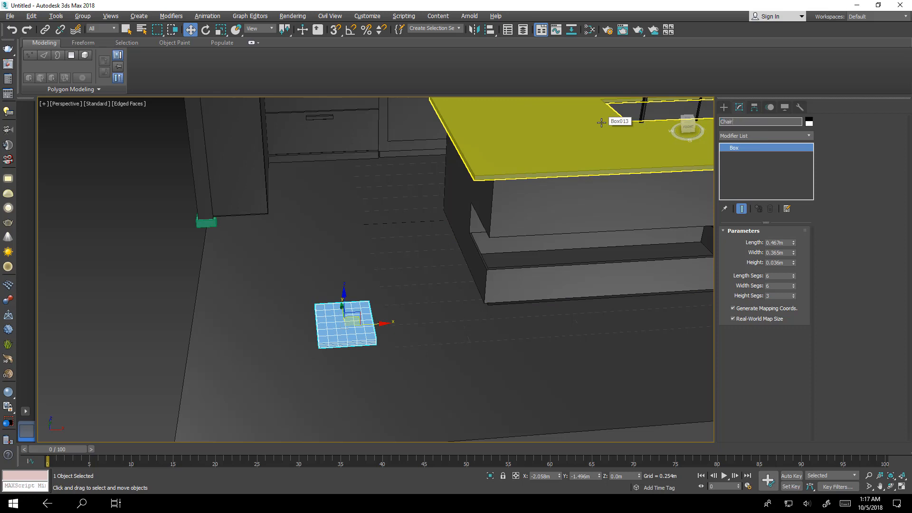
{"action": "key", "text": "Return"}
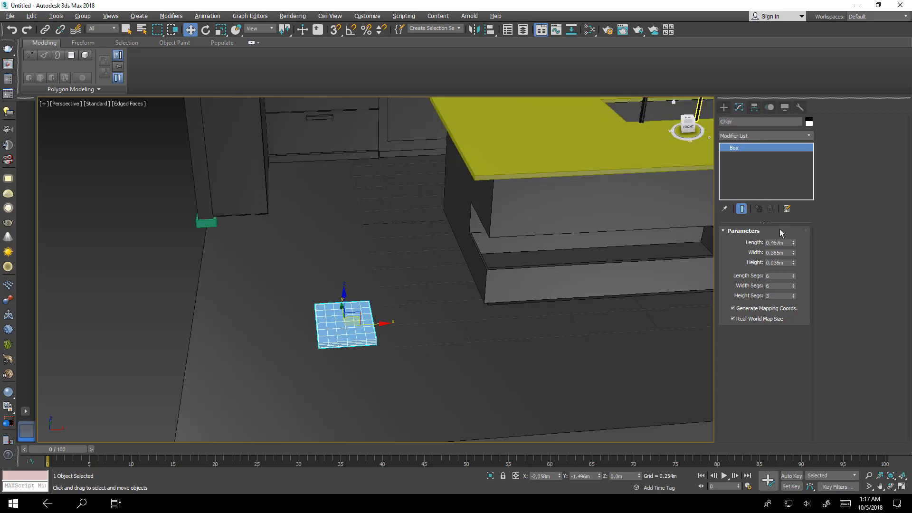
- Set the box's length and width to 0.5 m and its height to 0.05 m
{"action": "left_click_drag", "start_coordinate": [788, 243], "coordinate": [676, 245]}
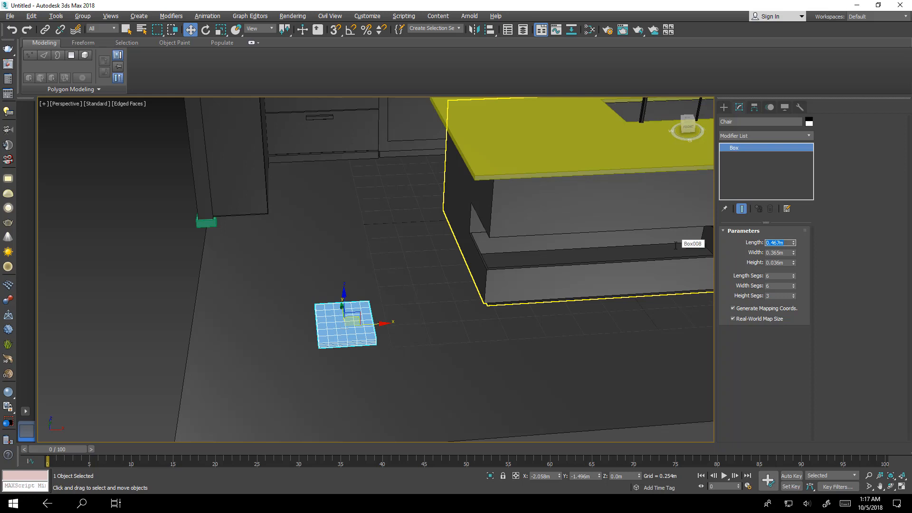
{"action": "key", "text": "Tab"}
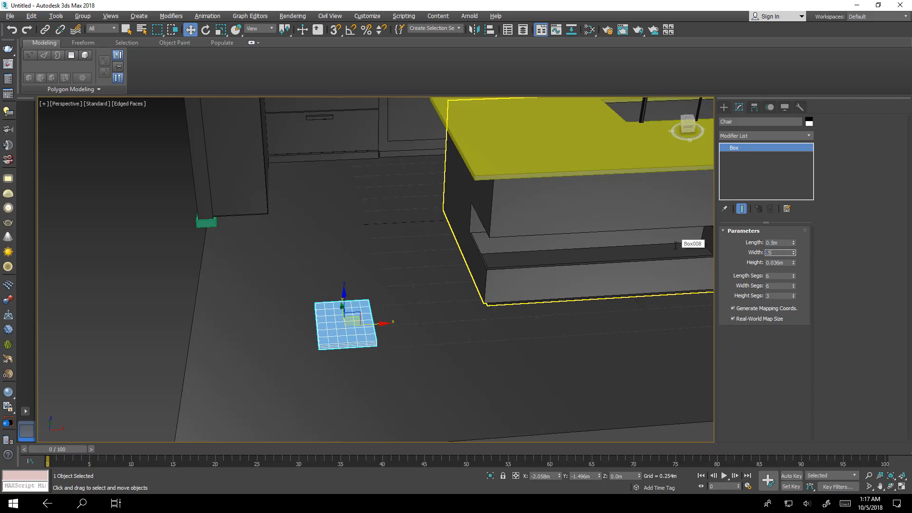
{"action": "key", "text": "Tab"}
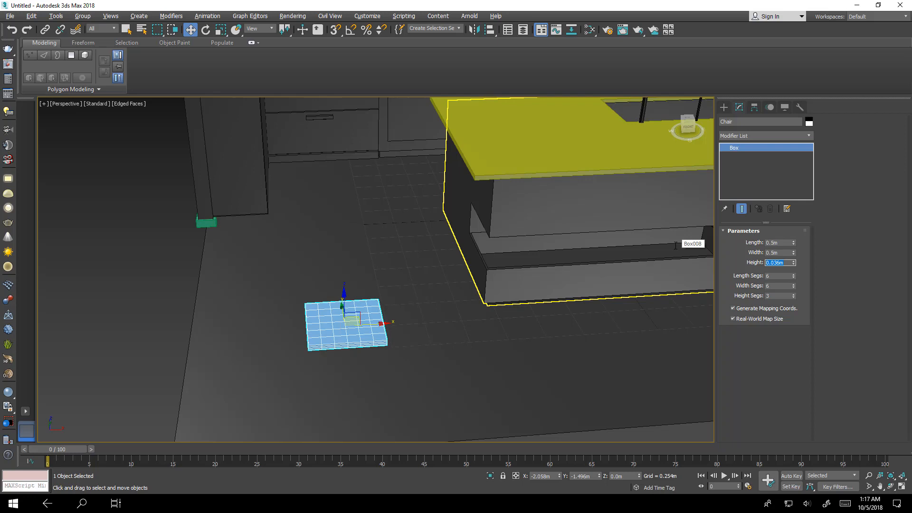
{"action": "type", "text": ".08"}
{"action": "key", "text": "Return"}
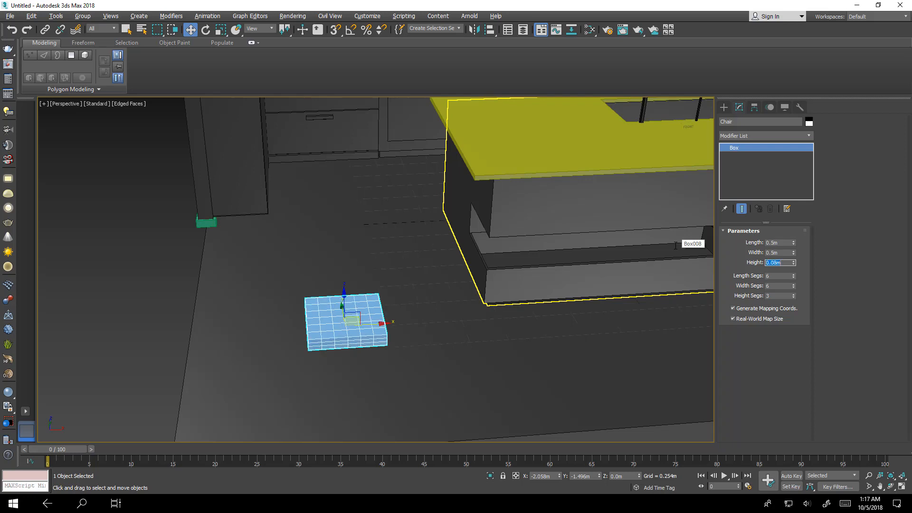
{"action": "middle_click_drag", "start_coordinate": [479, 335], "coordinate": [479, 285], "text": "alt"}
{"action": "double_click", "coordinate": [785, 265]}
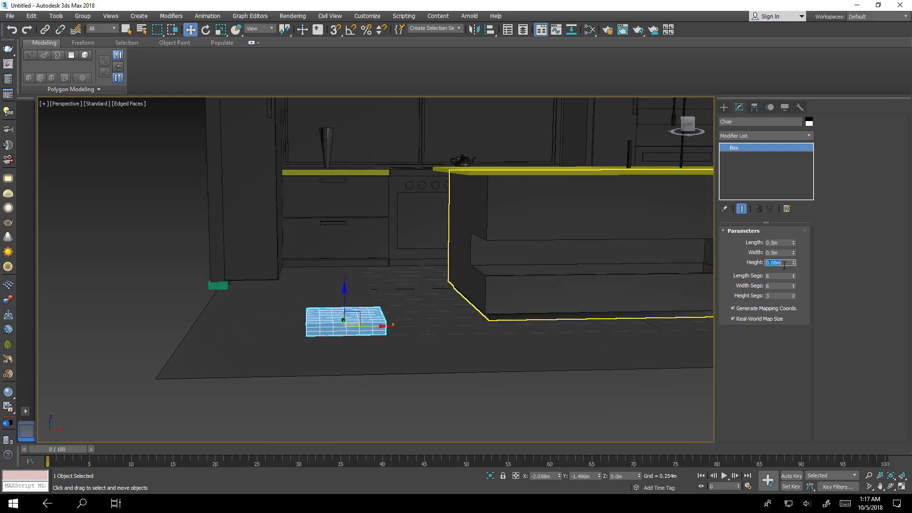
{"action": "key", "text": "Return"}
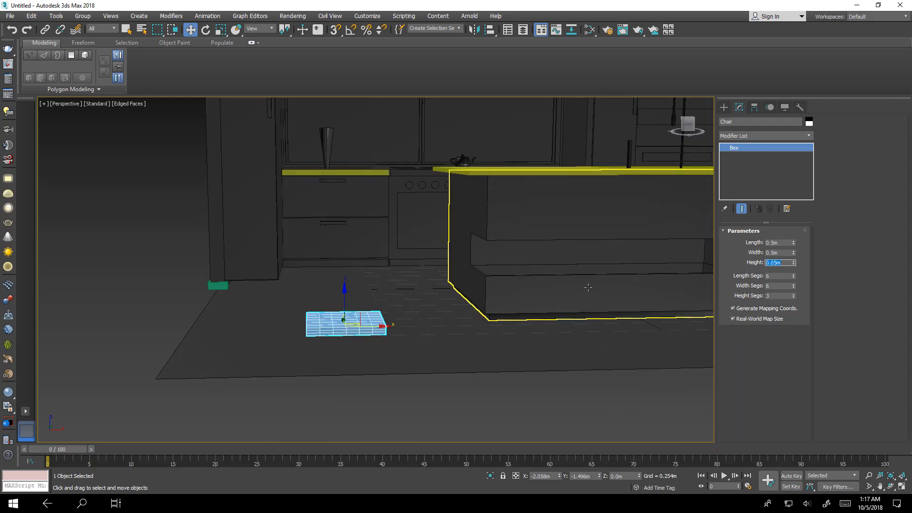
- Reduce the box's segments to 1 in height, 4 in width and 3 in length
{"action": "scroll", "coordinate": [436, 332], "scroll_direction": "up", "scroll_amount": 6}
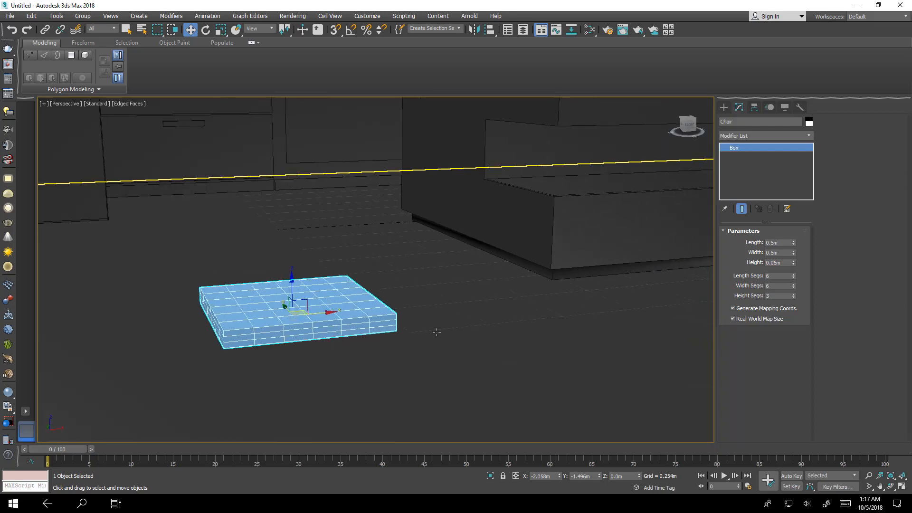
{"action": "left_click", "coordinate": [794, 298]}
{"action": "left_click", "coordinate": [794, 298]}
{"action": "middle_click_drag", "start_coordinate": [418, 284], "coordinate": [414, 298], "text": "alt"}
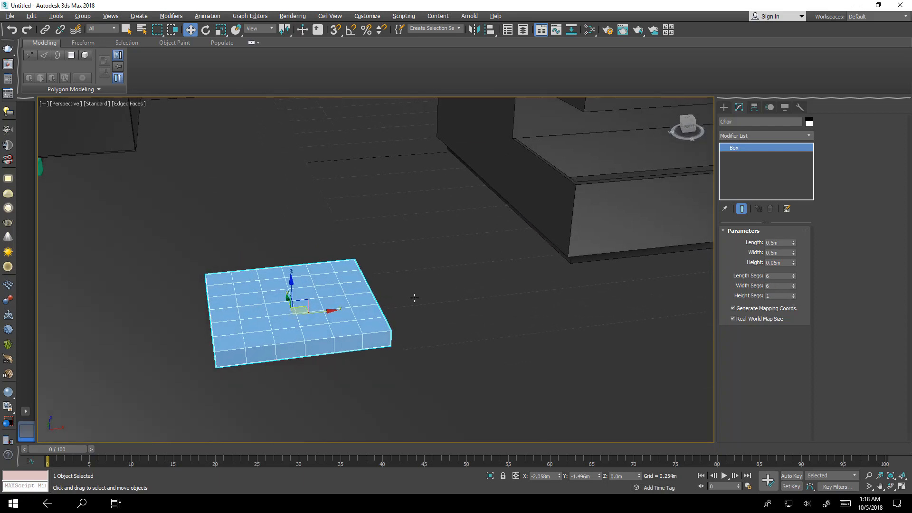
{"action": "left_click", "coordinate": [794, 288]}
{"action": "left_click", "coordinate": [794, 287]}
{"action": "left_click", "coordinate": [794, 278]}
{"action": "left_click", "coordinate": [794, 278]}
{"action": "left_click", "coordinate": [793, 278]}
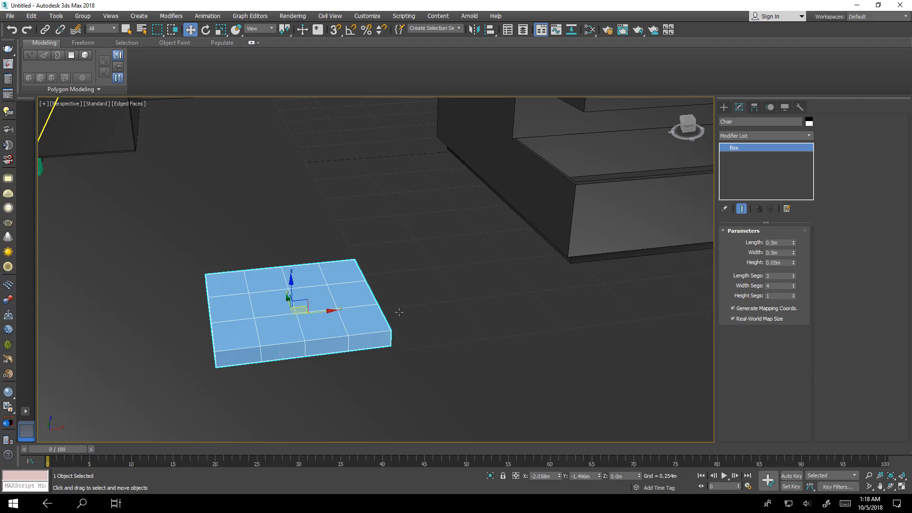
- Raise the chair box 0.5 m along Z with a relative offset
{"action": "middle_click_drag", "start_coordinate": [399, 312], "coordinate": [372, 323], "text": "alt"}
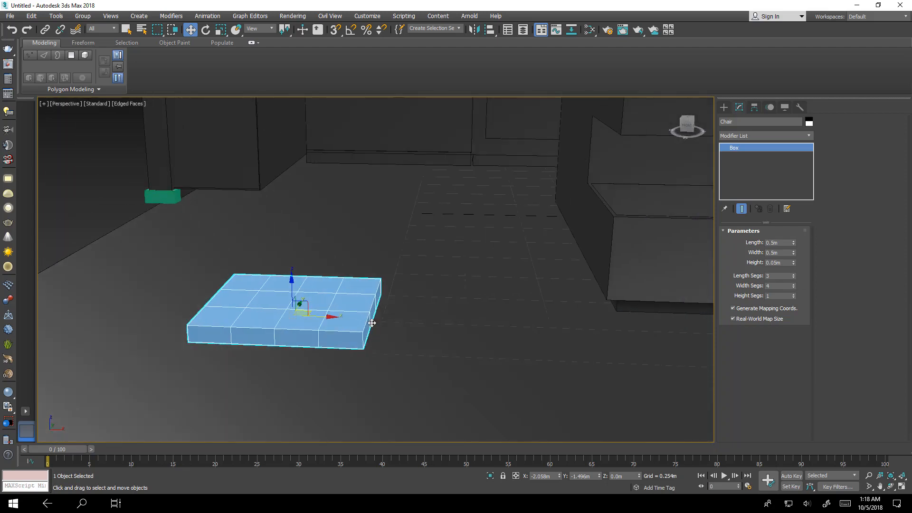
{"action": "left_click", "coordinate": [516, 476]}
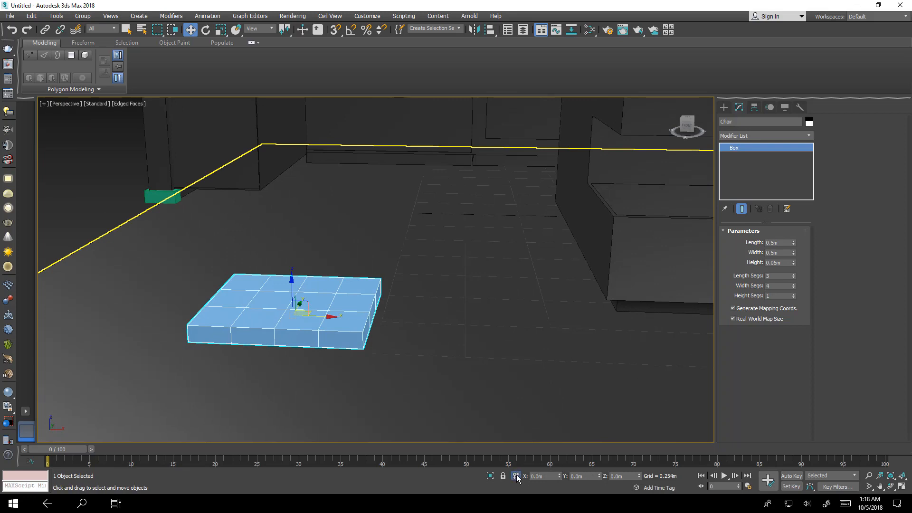
{"action": "left_click", "coordinate": [634, 475]}
{"action": "type", "text": ".5"}
{"action": "key", "text": "Return"}
{"action": "middle_click_drag", "start_coordinate": [225, 189], "coordinate": [288, 244], "text": "alt"}
{"action": "scroll", "coordinate": [321, 248], "scroll_direction": "down", "scroll_amount": 5}
{"action": "scroll", "coordinate": [294, 235], "scroll_direction": "up", "scroll_amount": 5}
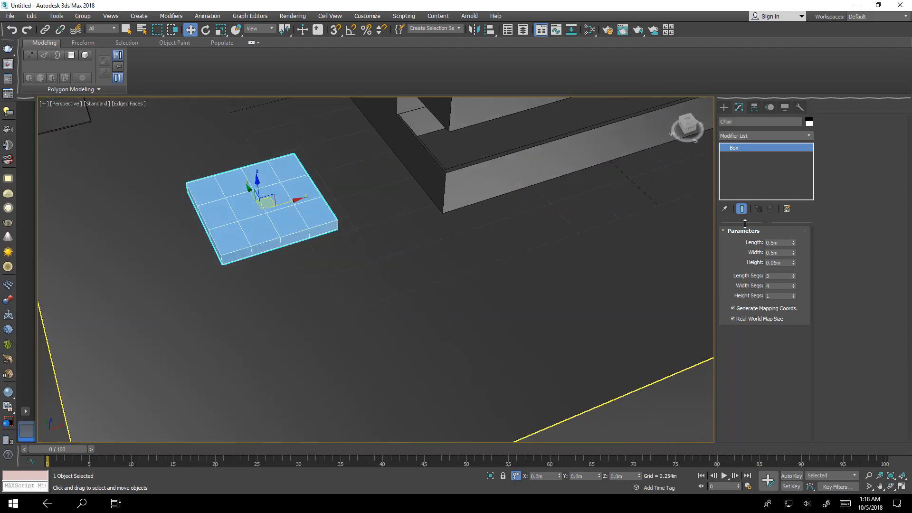
- Set the box's width segments to 3 and check the resulting grid from above and below
{"action": "left_click", "coordinate": [793, 288]}
{"action": "middle_click_drag", "start_coordinate": [339, 247], "coordinate": [305, 201]}
{"action": "scroll", "coordinate": [258, 286], "scroll_direction": "up", "scroll_amount": 2}
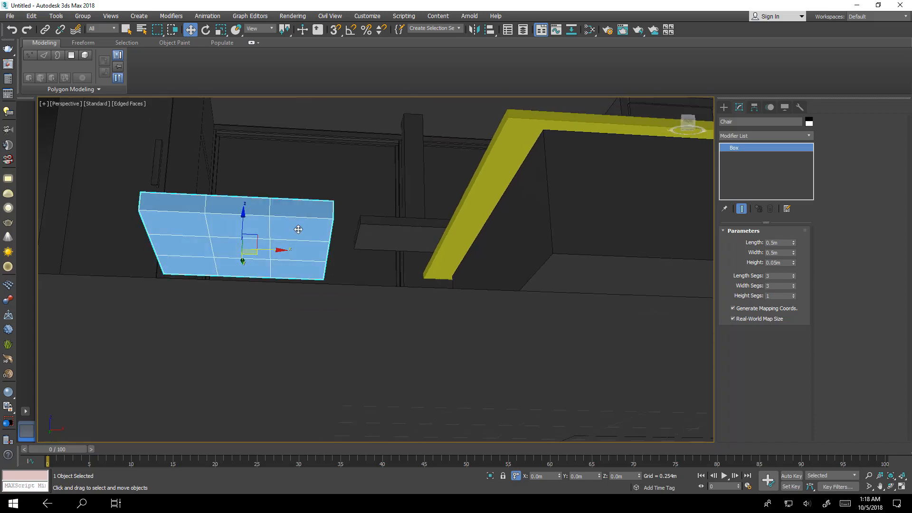
{"action": "middle_click_drag", "start_coordinate": [306, 266], "coordinate": [341, 280], "text": "alt"}
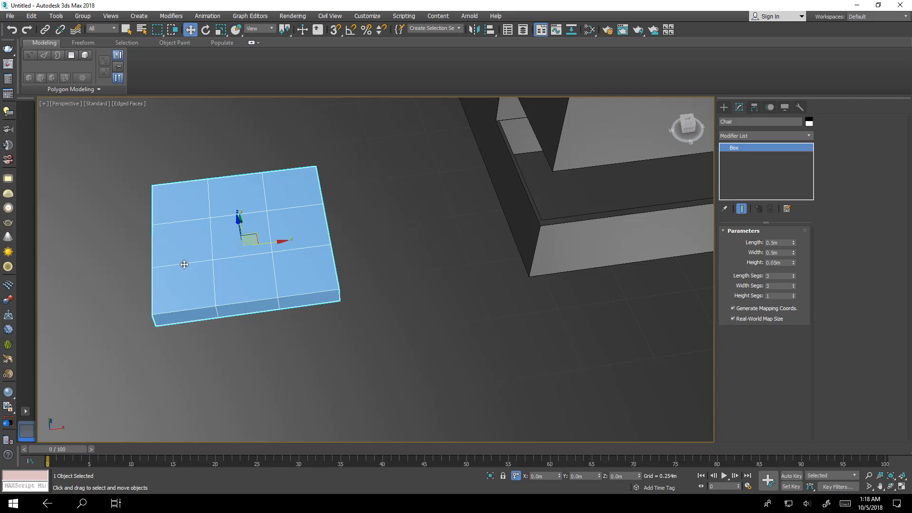
- Convert the chair box to an Editable Poly
{"action": "middle_click_drag", "start_coordinate": [185, 265], "coordinate": [233, 282]}
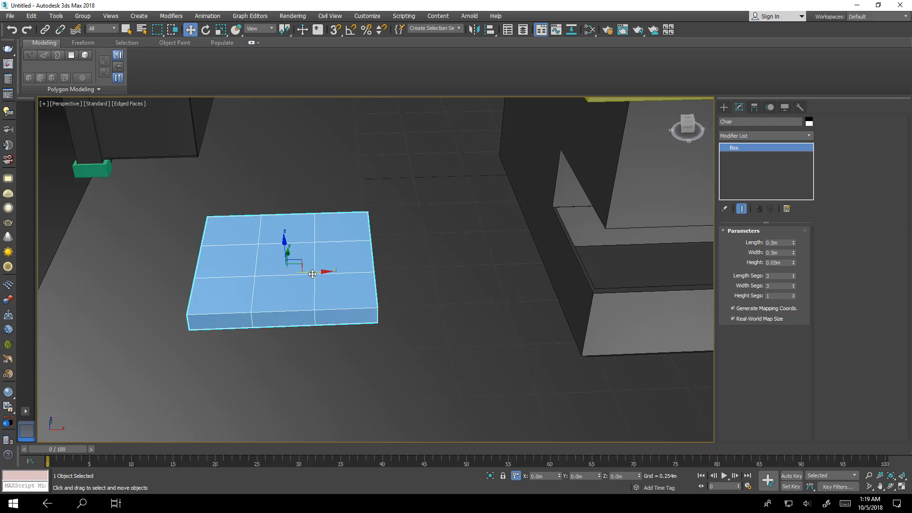
{"action": "middle_click_drag", "start_coordinate": [317, 277], "coordinate": [317, 298]}
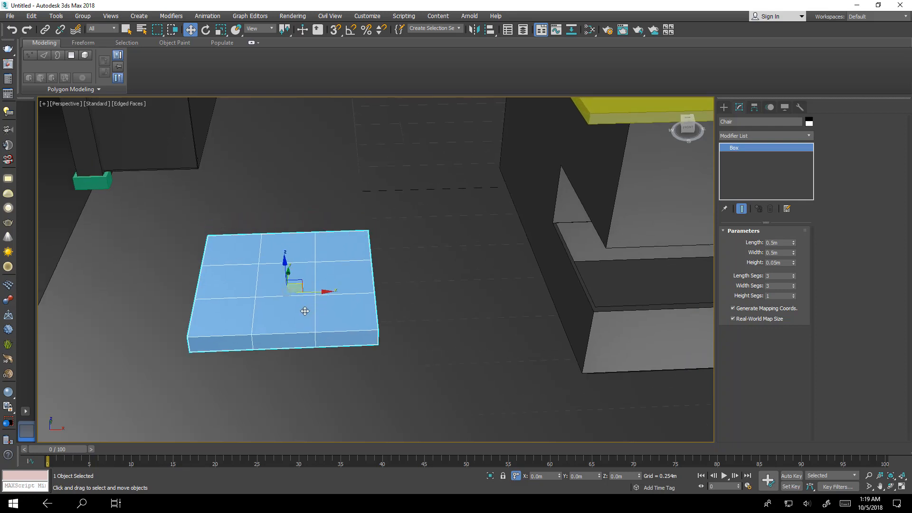
{"action": "middle_click_drag", "start_coordinate": [379, 306], "coordinate": [357, 278], "text": "alt"}
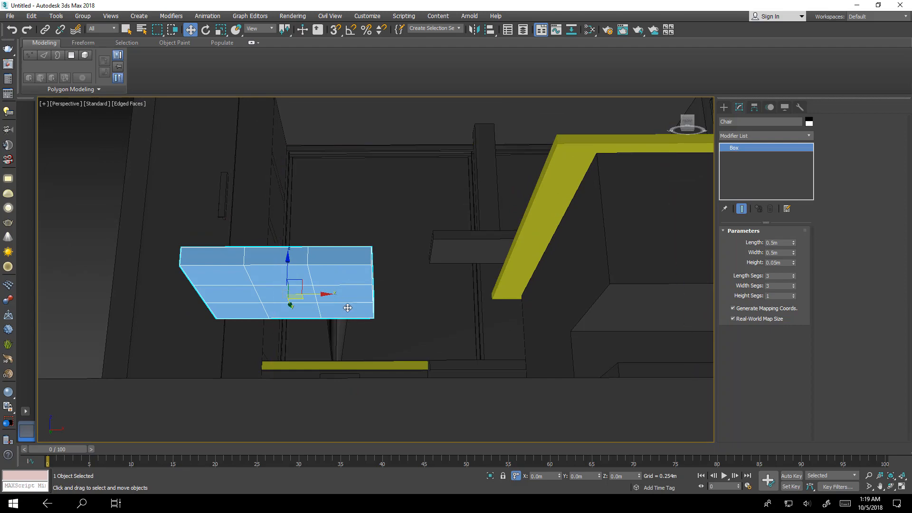
{"action": "middle_click_drag", "start_coordinate": [245, 313], "coordinate": [314, 290], "text": "alt"}
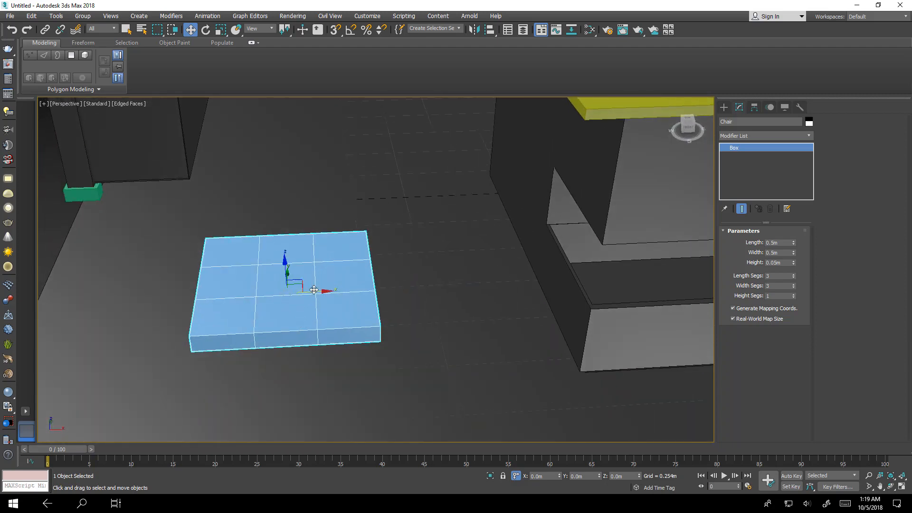
{"action": "right_click", "coordinate": [321, 247]}
{"action": "mouse_move", "coordinate": [390, 344]}
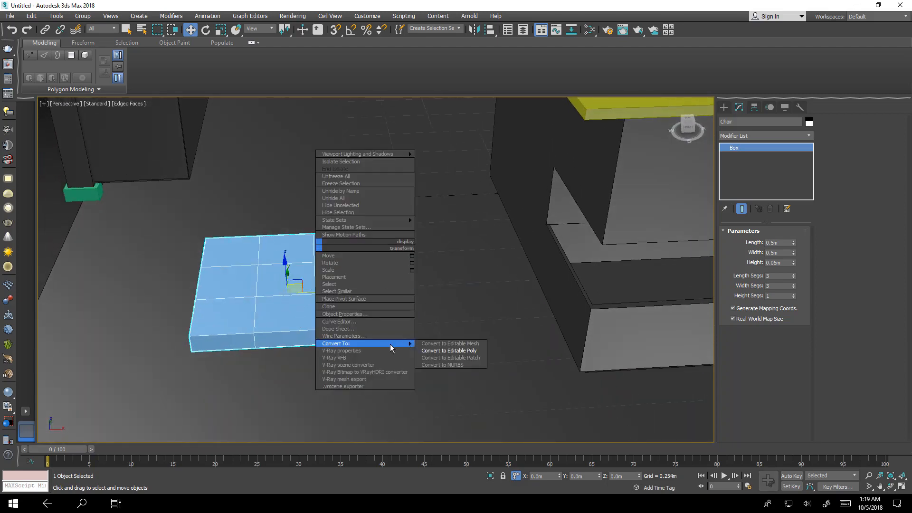
{"action": "left_click", "coordinate": [437, 351]}
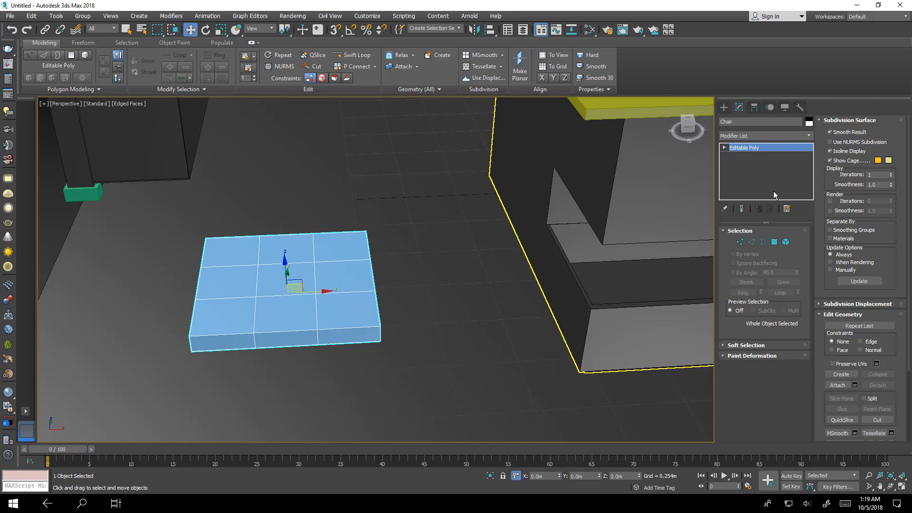
- Select all vertices on the two inner segment lines across the seat's width and scale them apart along X to about 264%
{"action": "left_click", "coordinate": [740, 242]}
{"action": "middle_click_drag", "start_coordinate": [314, 303], "coordinate": [322, 278], "text": "alt"}
{"action": "left_click_drag", "start_coordinate": [332, 232], "coordinate": [330, 328]}
{"action": "left_click_drag", "start_coordinate": [249, 349], "coordinate": [244, 349]}
{"action": "mouse_move", "coordinate": [301, 350]}
{"action": "middle_mouse_down", "text": "alt"}
{"action": "mouse_move", "coordinate": [267, 332]}
{"action": "mouse_move", "coordinate": [281, 355]}
{"action": "mouse_move", "coordinate": [302, 354]}
{"action": "middle_mouse_up", "text": "alt"}
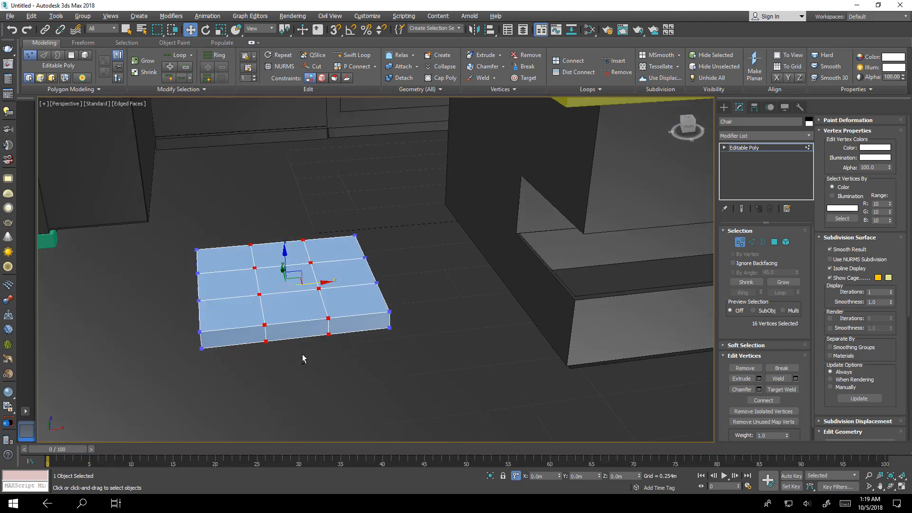
{"action": "key", "text": "F3"}
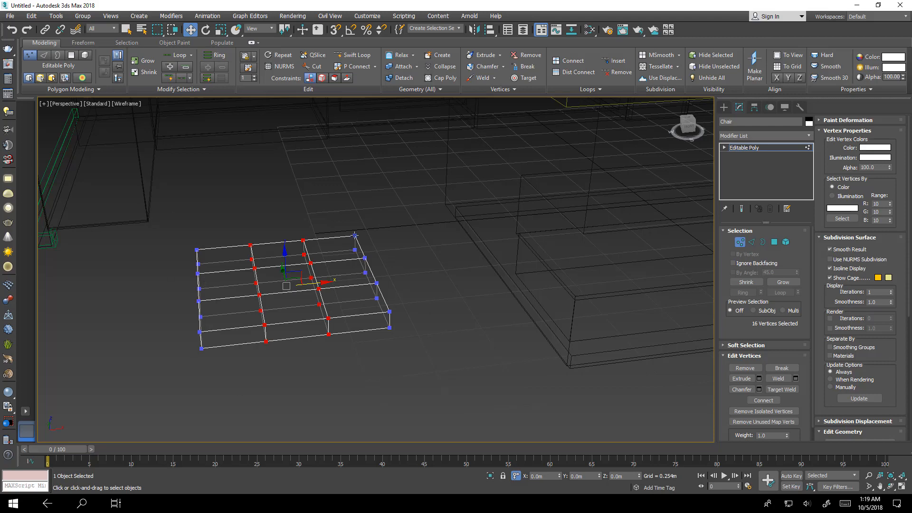
{"action": "key", "text": "F3"}
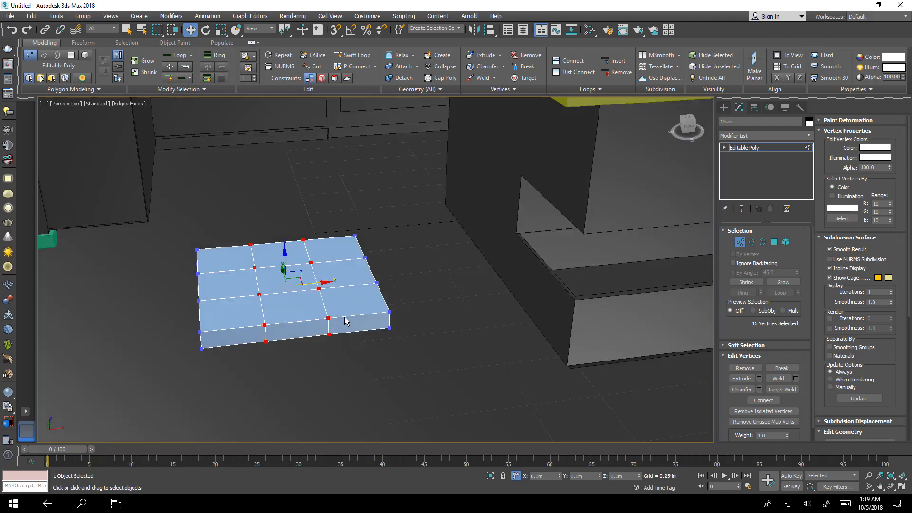
{"action": "mouse_move", "coordinate": [339, 325]}
{"action": "middle_mouse_down", "text": "alt"}
{"action": "mouse_move", "coordinate": [331, 327]}
{"action": "mouse_move", "coordinate": [326, 308]}
{"action": "mouse_move", "coordinate": [344, 311]}
{"action": "middle_mouse_up", "text": "alt"}
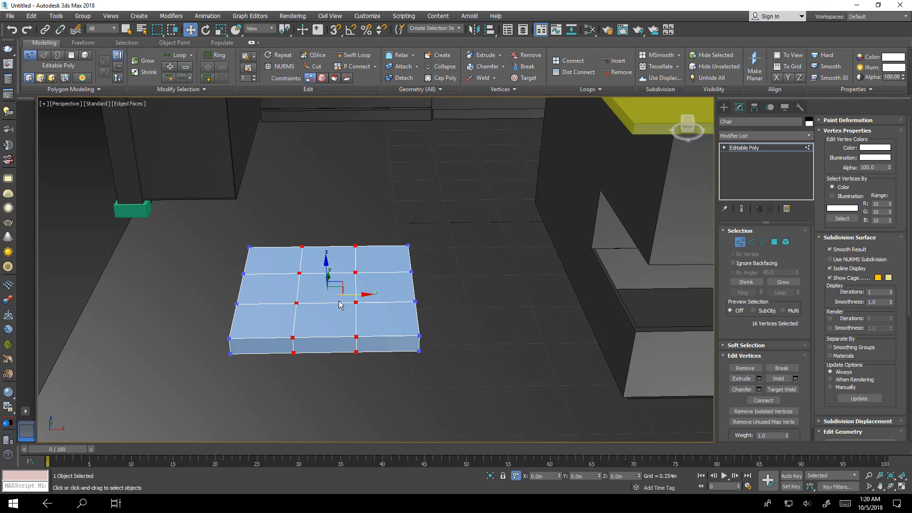
{"action": "key", "text": "r"}
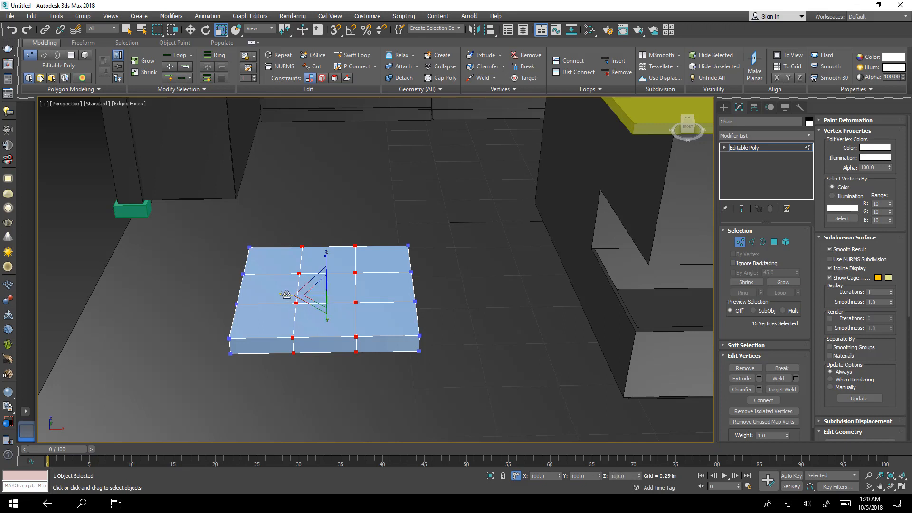
{"action": "left_click_drag", "start_coordinate": [285, 295], "coordinate": [228, 298]}
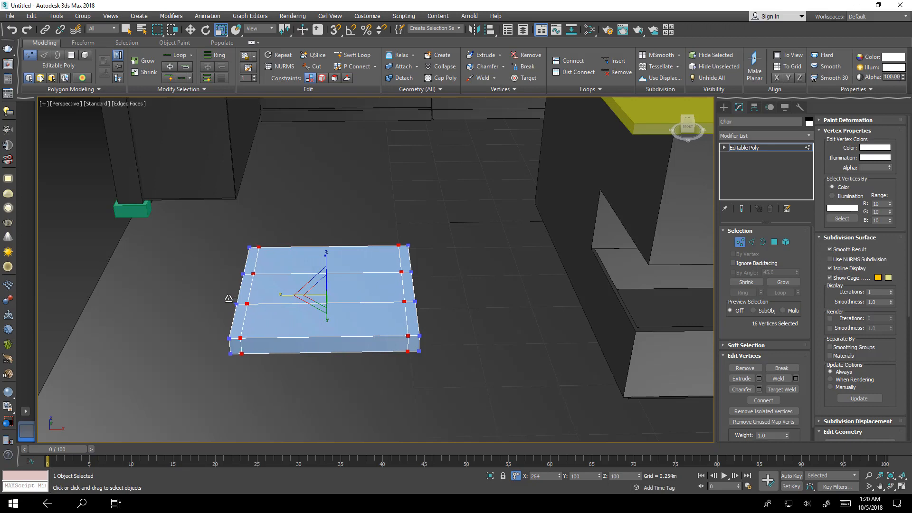
- Select the vertices on the two inner segment lines across the seat's length and scale them apart along Y toward the edges
{"action": "middle_click_drag", "start_coordinate": [340, 311], "coordinate": [310, 340], "text": "alt"}
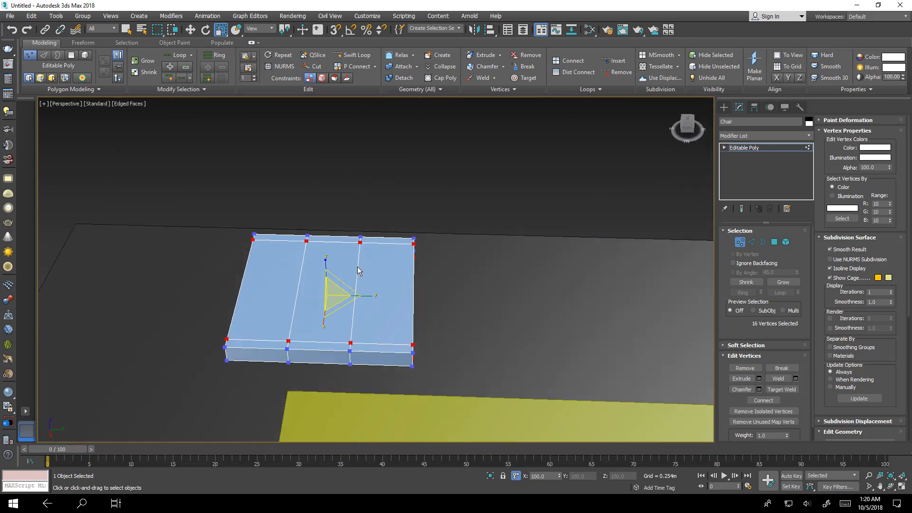
{"action": "left_click_drag", "start_coordinate": [375, 221], "coordinate": [278, 375]}
{"action": "key", "text": "F3"}
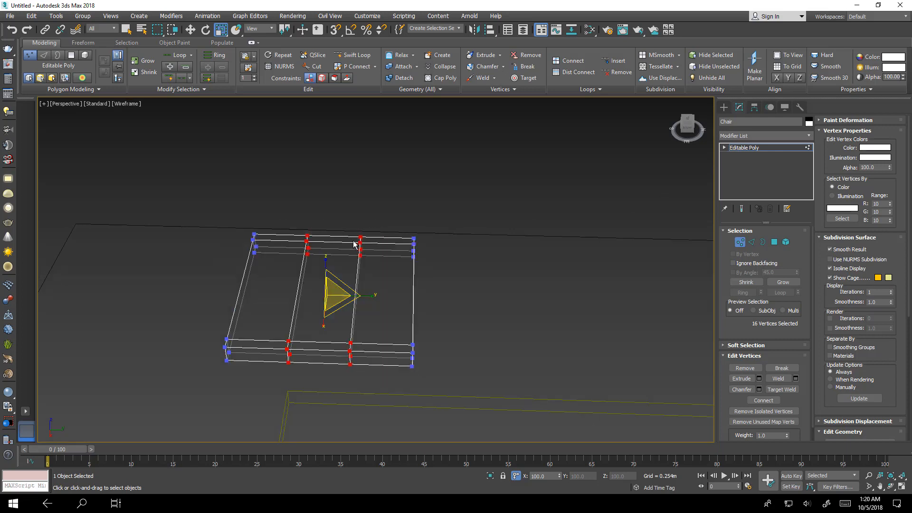
{"action": "key", "text": "F3"}
{"action": "left_click_drag", "start_coordinate": [371, 296], "coordinate": [419, 297]}
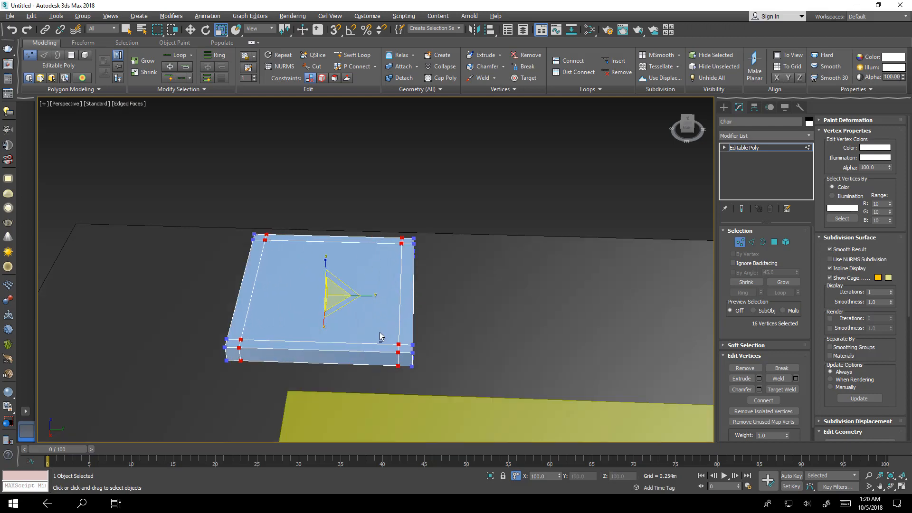
- In the maximized Top view, scale the selected vertices slightly farther apart along Y to make the corners squarer, and return to Perspective
{"action": "middle_click_drag", "start_coordinate": [380, 333], "coordinate": [379, 363], "text": "alt"}
{"action": "key", "text": "alt+w"}
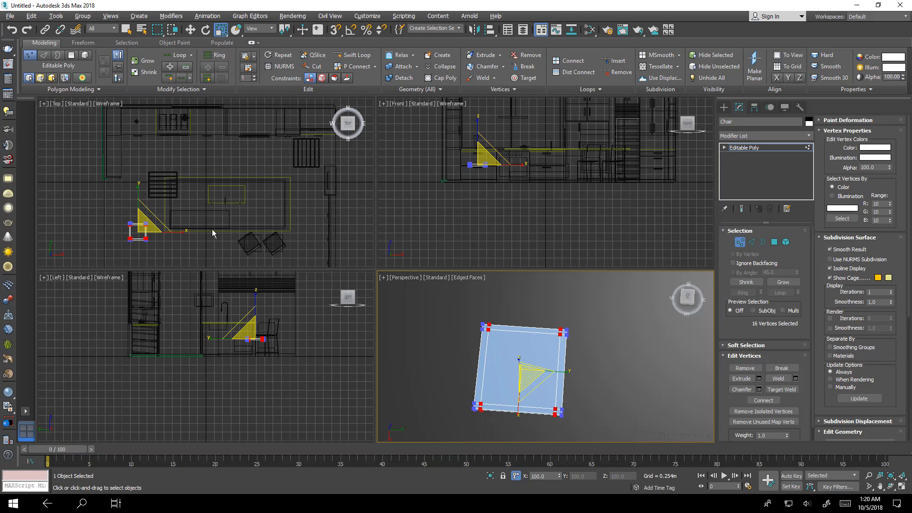
{"action": "middle_click", "coordinate": [211, 230]}
{"action": "key", "text": "alt+w"}
{"action": "key", "text": "z"}
{"action": "middle_click_drag", "start_coordinate": [277, 308], "coordinate": [305, 263]}
{"action": "key", "text": "z"}
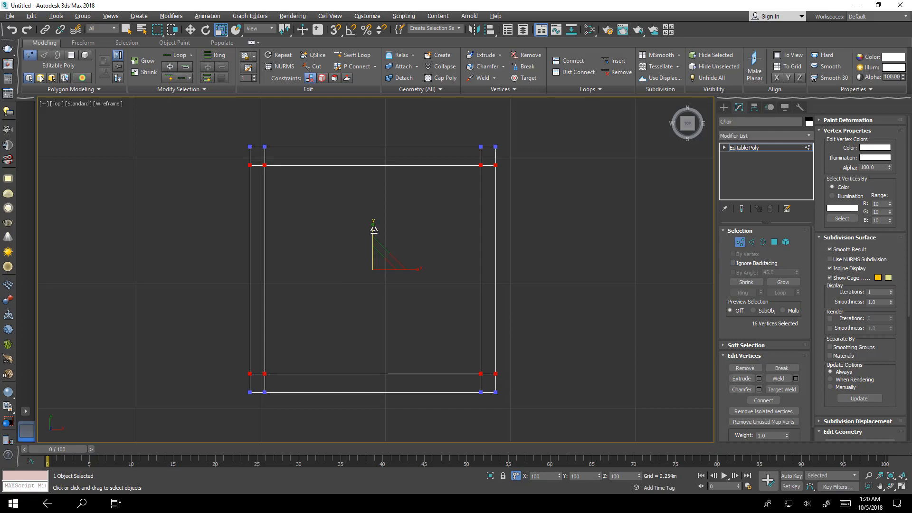
{"action": "left_click_drag", "start_coordinate": [378, 230], "coordinate": [389, 230]}
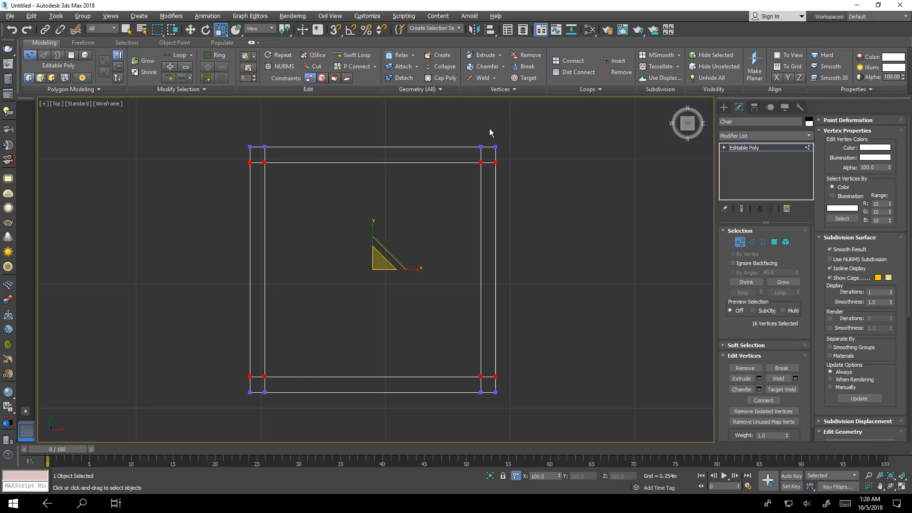
{"action": "left_click_drag", "start_coordinate": [489, 128], "coordinate": [422, 290]}
{"action": "left_click_drag", "start_coordinate": [415, 269], "coordinate": [415, 270]}
{"action": "key", "text": "alt+w"}
{"action": "key", "text": "alt+w"}
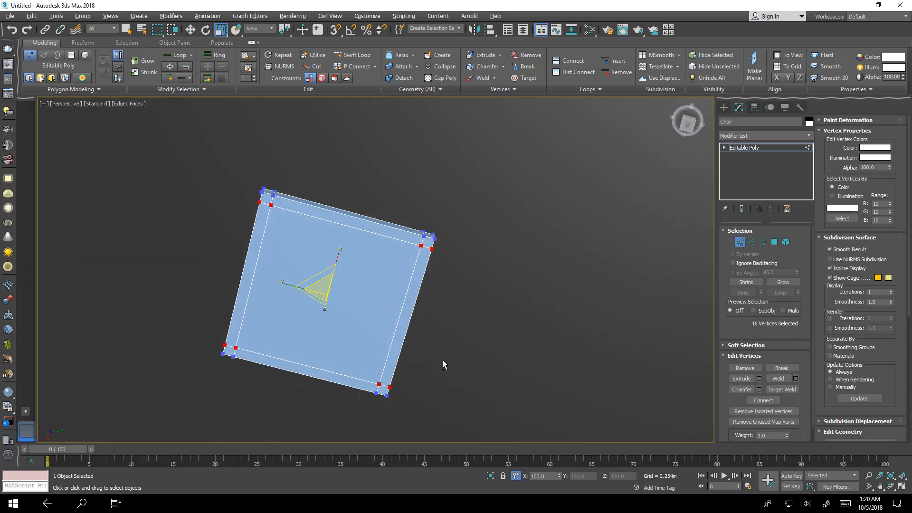
- At polygon level, select the small polygon in the front corner of the seat's underside on the positive X side
{"action": "middle_click_drag", "start_coordinate": [448, 350], "coordinate": [543, 244], "text": "alt"}
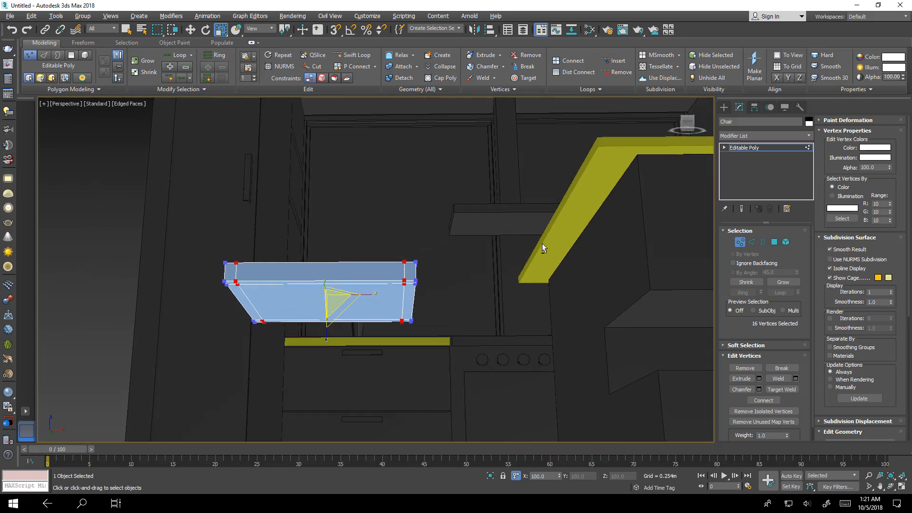
{"action": "left_click", "coordinate": [775, 242]}
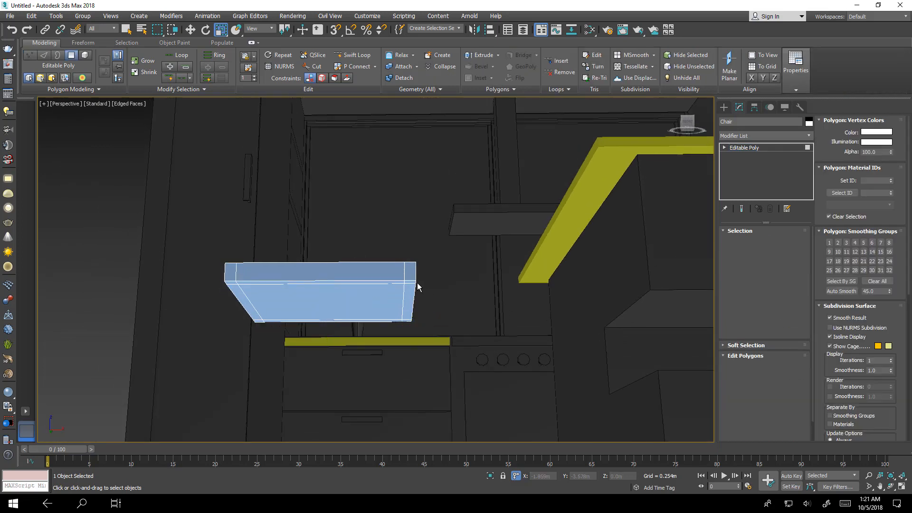
{"action": "scroll", "coordinate": [411, 284], "scroll_direction": "up", "scroll_amount": 3}
{"action": "middle_click_drag", "start_coordinate": [411, 284], "coordinate": [452, 200]}
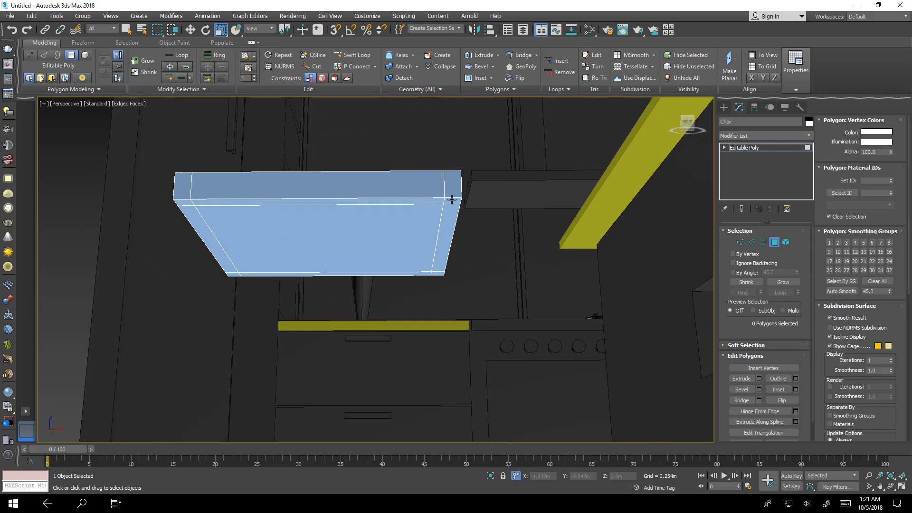
{"action": "left_click", "coordinate": [452, 200]}
{"action": "key", "text": "w"}
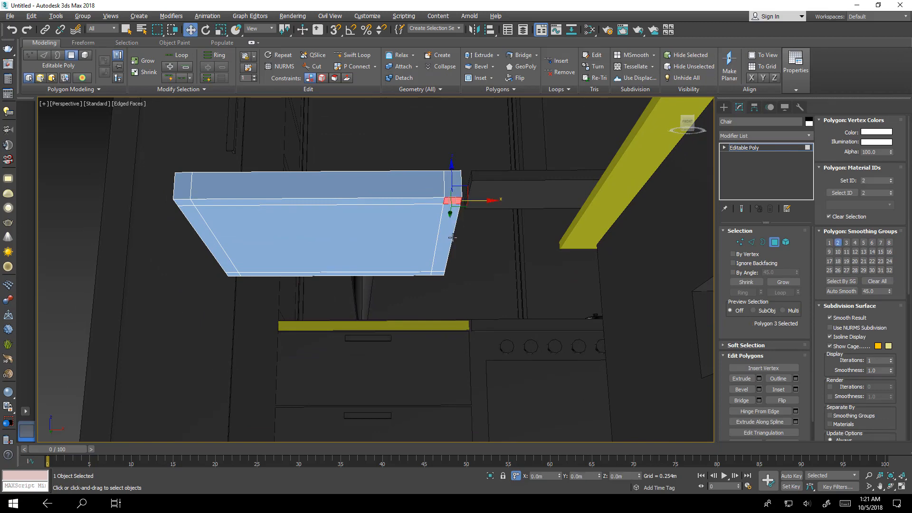
{"action": "middle_click_drag", "start_coordinate": [442, 212], "coordinate": [454, 263], "text": "alt"}
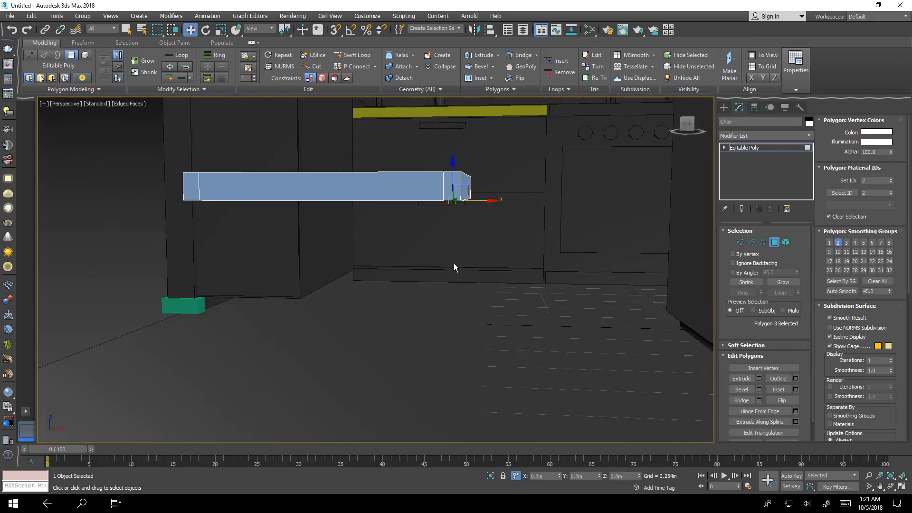
{"action": "middle_click_drag", "start_coordinate": [460, 211], "coordinate": [454, 247], "text": "alt"}
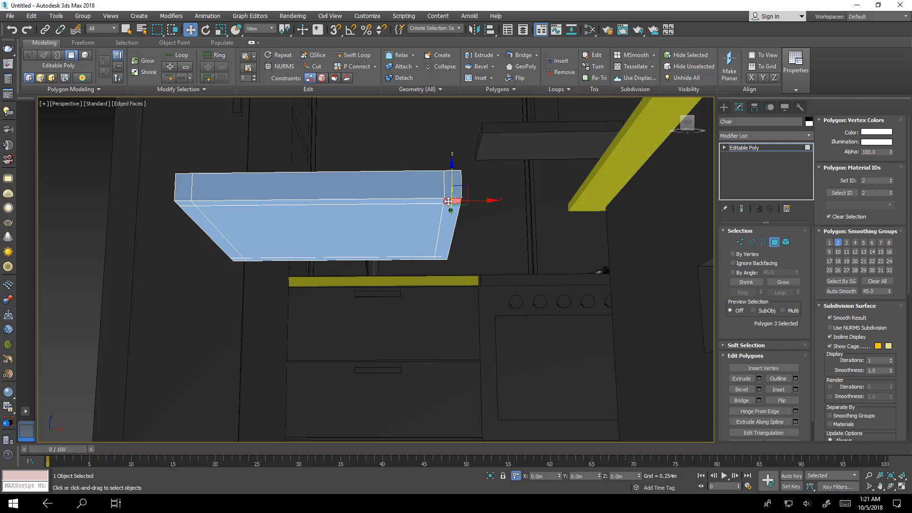
{"action": "middle_click_drag", "start_coordinate": [449, 200], "coordinate": [441, 242], "text": "alt"}
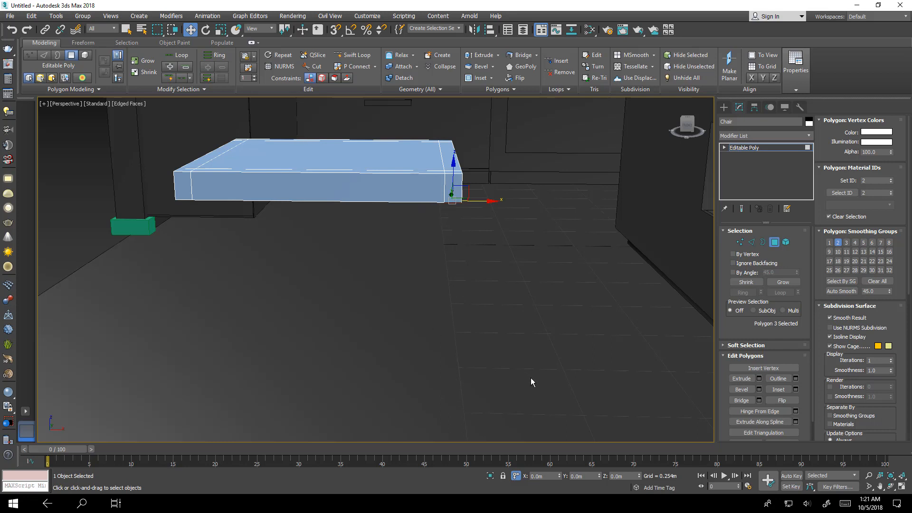
{"action": "left_click", "coordinate": [810, 136]}
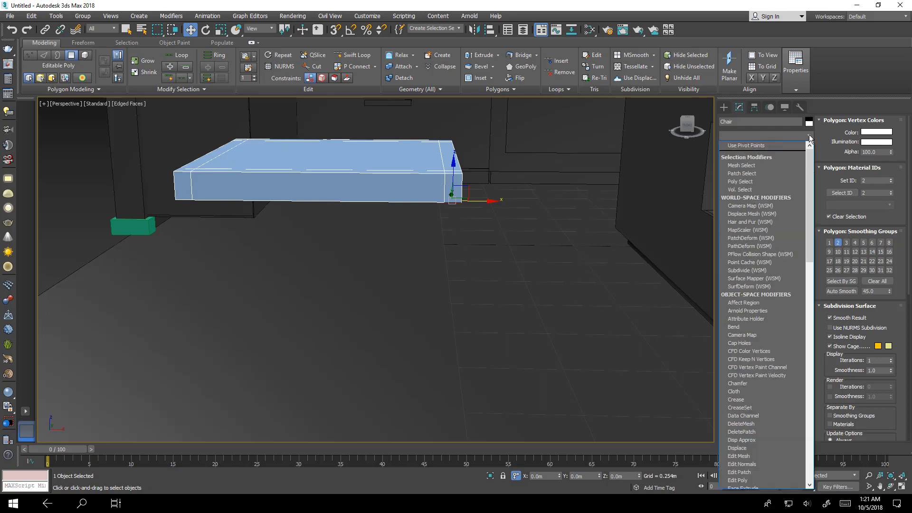
{"action": "key", "text": "e"}
{"action": "key", "text": "e"}
{"action": "key", "text": "e"}
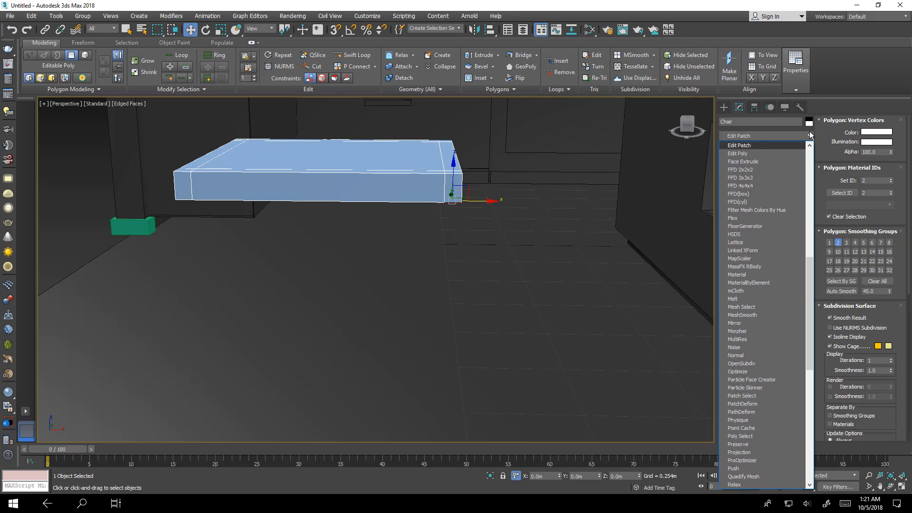
{"action": "left_click", "coordinate": [727, 7]}
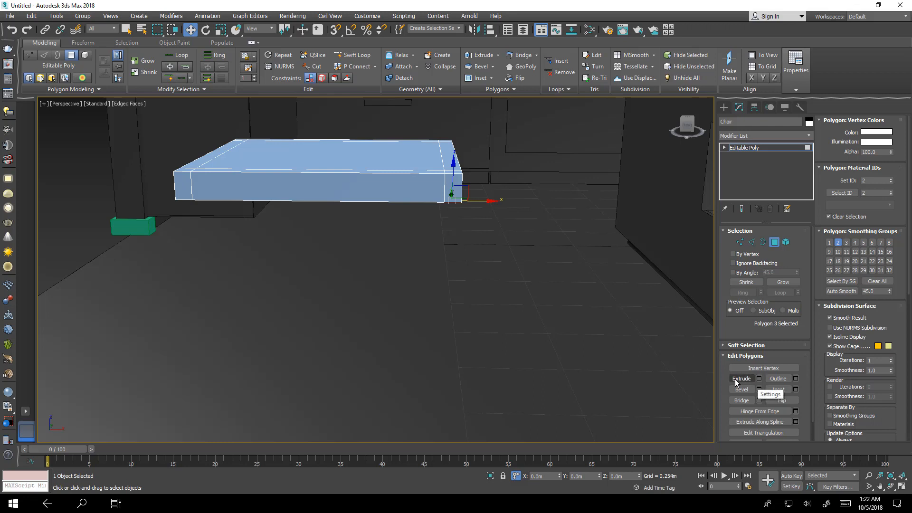
{"action": "left_click", "coordinate": [760, 378]}
{"action": "mouse_move", "coordinate": [511, 298]}
{"action": "middle_mouse_down", "text": "alt"}
{"action": "mouse_move", "coordinate": [521, 309]}
{"action": "mouse_move", "coordinate": [546, 276]}
{"action": "mouse_move", "coordinate": [539, 298]}
{"action": "mouse_move", "coordinate": [509, 287]}
{"action": "middle_mouse_up", "text": "alt"}
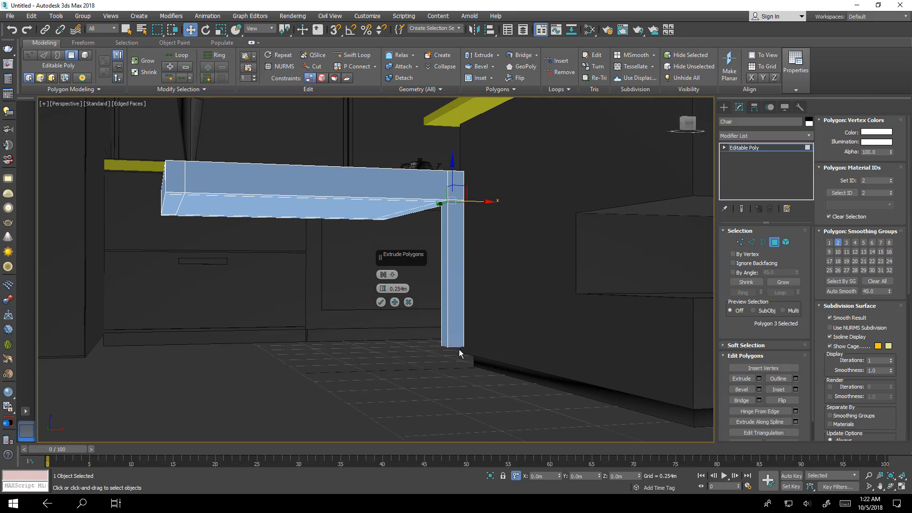
{"action": "left_click", "coordinate": [409, 303]}
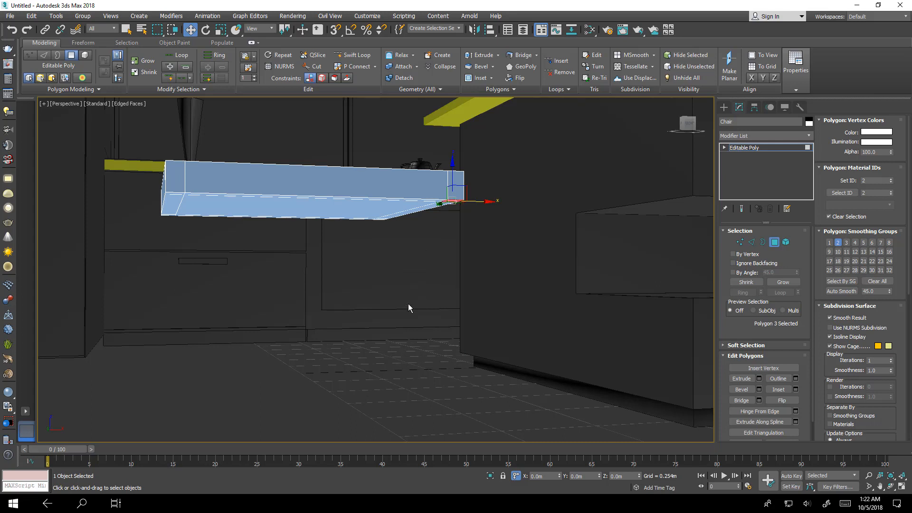
- Extrude the selected underside corner polygon downward by 0.5 m as a single leg
{"action": "left_click", "coordinate": [760, 378]}
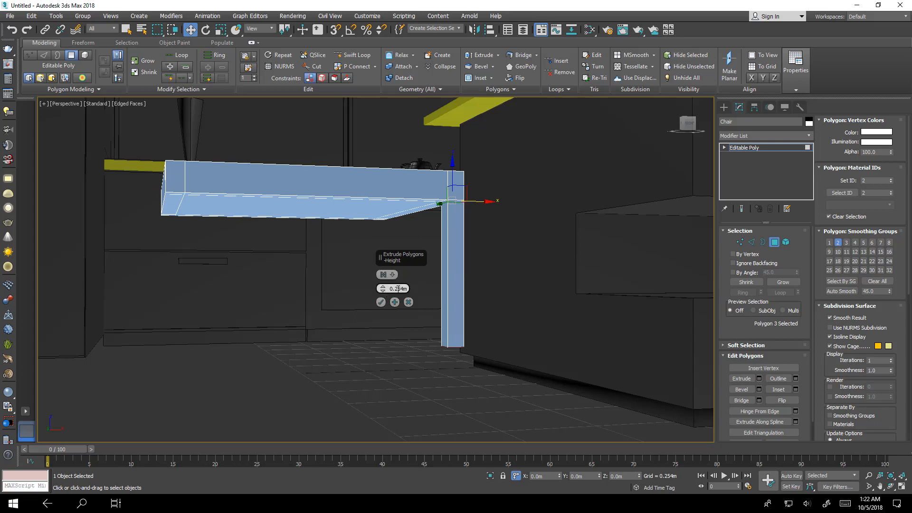
{"action": "left_click_drag", "start_coordinate": [384, 292], "coordinate": [384, 283]}
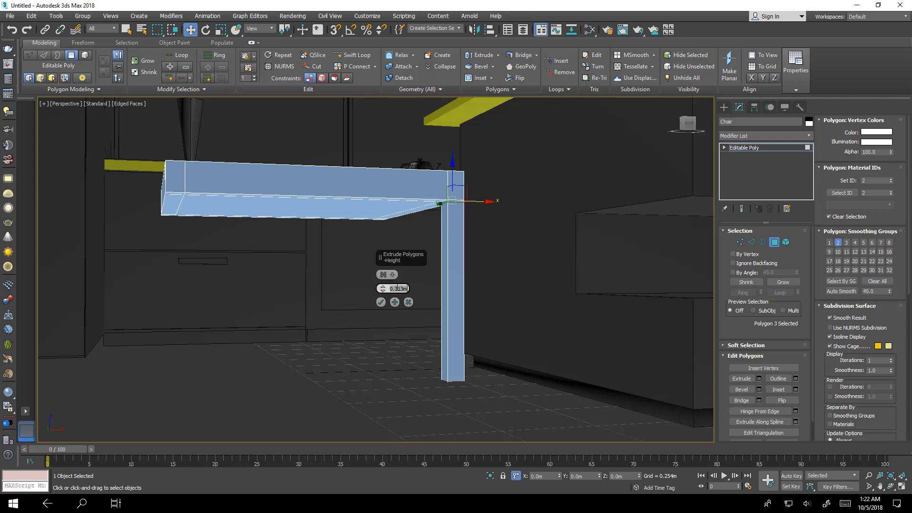
{"action": "type", "text": "0.5"}
{"action": "key", "text": "Return"}
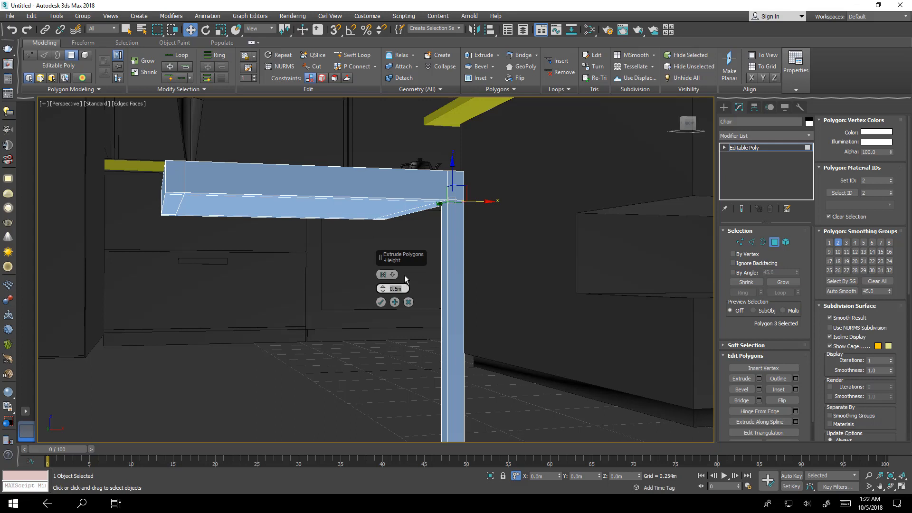
{"action": "left_click", "coordinate": [381, 305]}
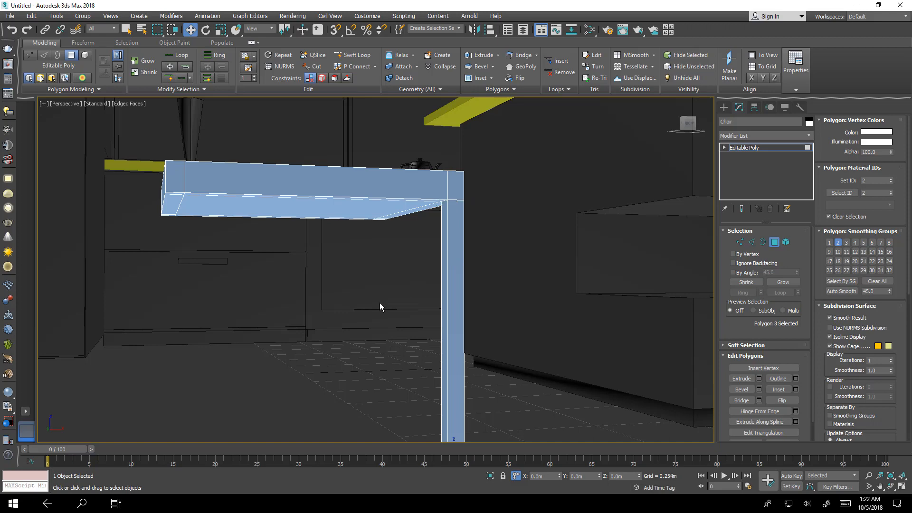
- Undo the single-leg extrusion
{"action": "scroll", "coordinate": [338, 264], "scroll_direction": "down", "scroll_amount": 5}
{"action": "middle_click_drag", "start_coordinate": [339, 264], "coordinate": [347, 232], "text": "alt"}
{"action": "scroll", "coordinate": [362, 287], "scroll_direction": "up", "scroll_amount": 7}
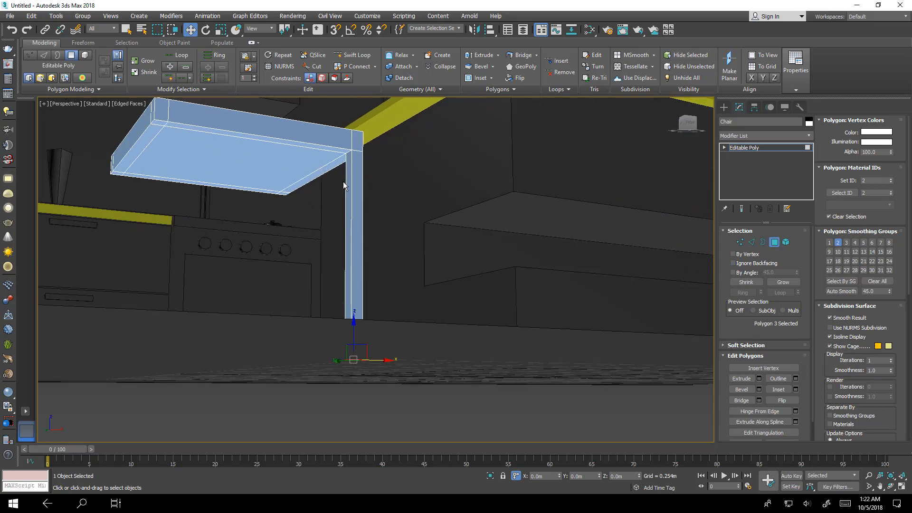
{"action": "key", "text": "ctrl+z"}
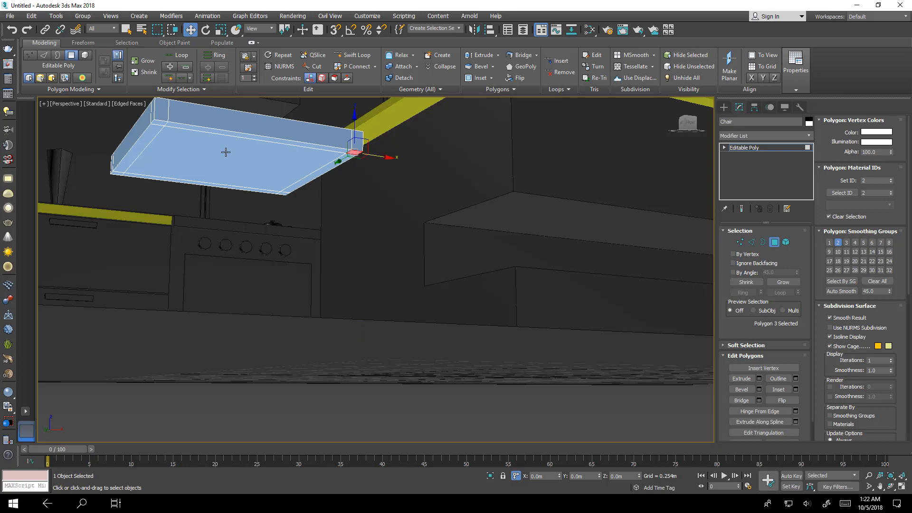
- Add the other three underside corner polygons to the selection and extrude all four by 0.5 m to form the legs
{"action": "left_click", "coordinate": [156, 122], "text": "ctrl"}
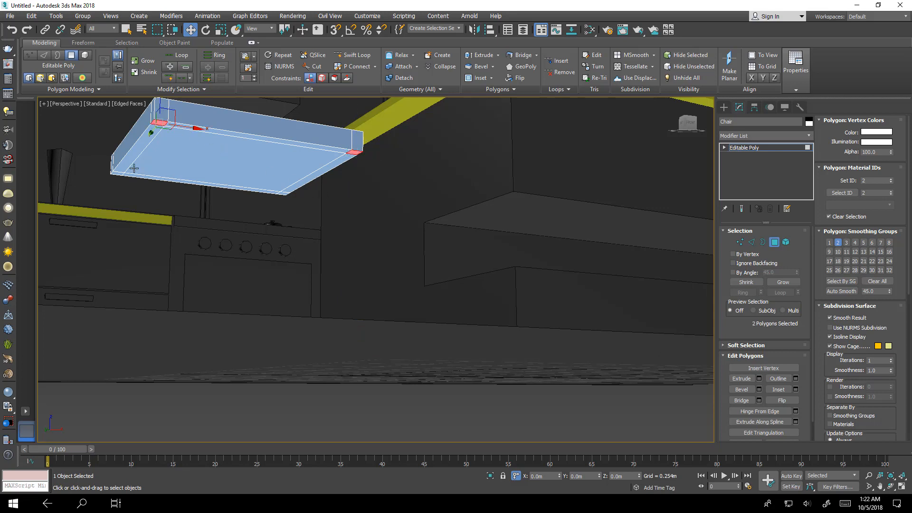
{"action": "left_click", "coordinate": [118, 174], "text": "ctrl"}
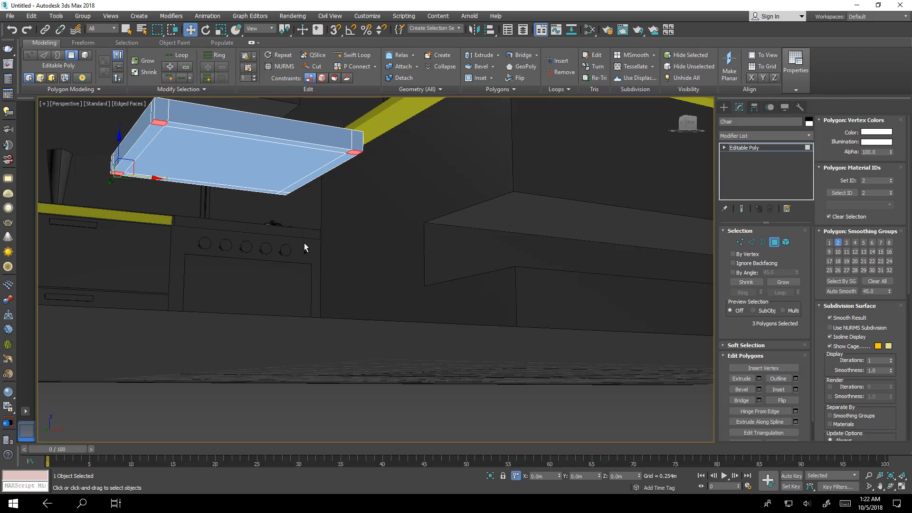
{"action": "left_click", "coordinate": [282, 194], "text": "ctrl"}
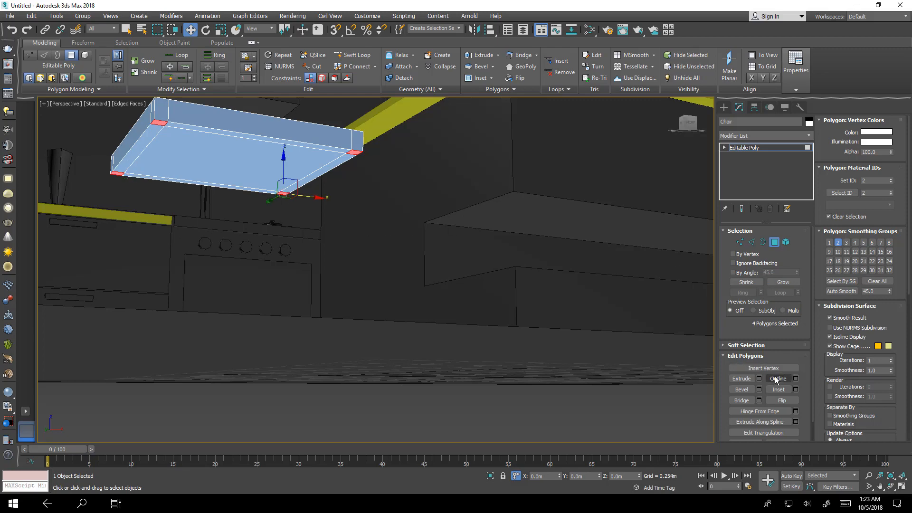
{"action": "left_click", "coordinate": [759, 378]}
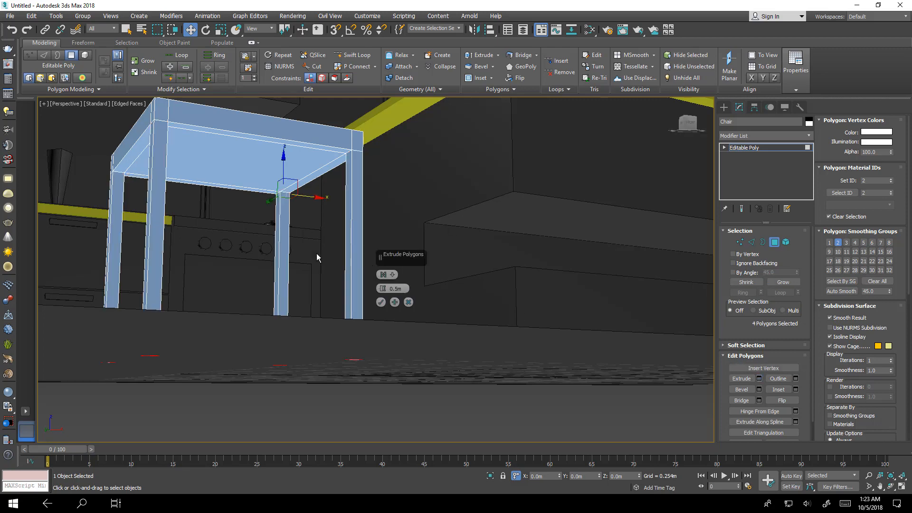
{"action": "middle_click_drag", "start_coordinate": [317, 255], "coordinate": [356, 284], "text": "alt"}
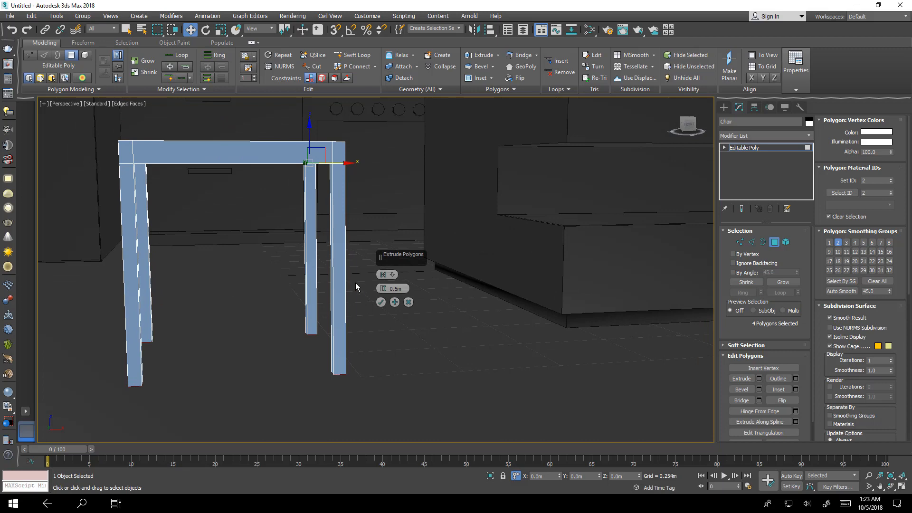
{"action": "left_click", "coordinate": [381, 301]}
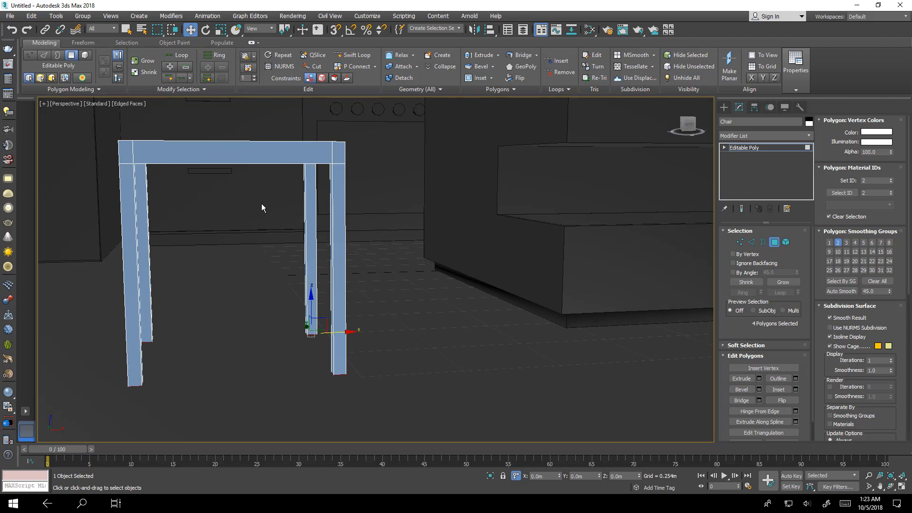
- Select the three polygons of the narrow strip along the seat top's positive X edge, including both corners
{"action": "middle_click_drag", "start_coordinate": [261, 206], "coordinate": [373, 319], "text": "alt"}
{"action": "scroll", "coordinate": [318, 259], "scroll_direction": "down", "scroll_amount": 2}
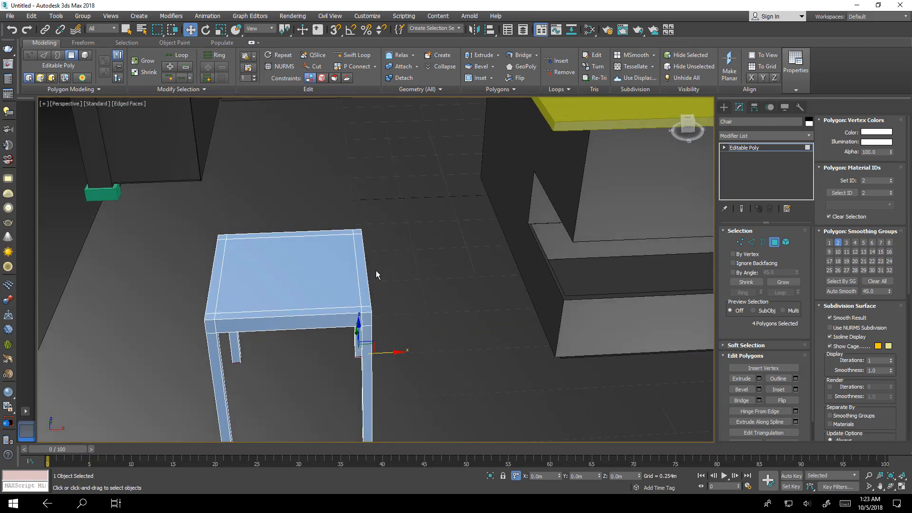
{"action": "middle_click_drag", "start_coordinate": [376, 275], "coordinate": [446, 295], "text": "alt"}
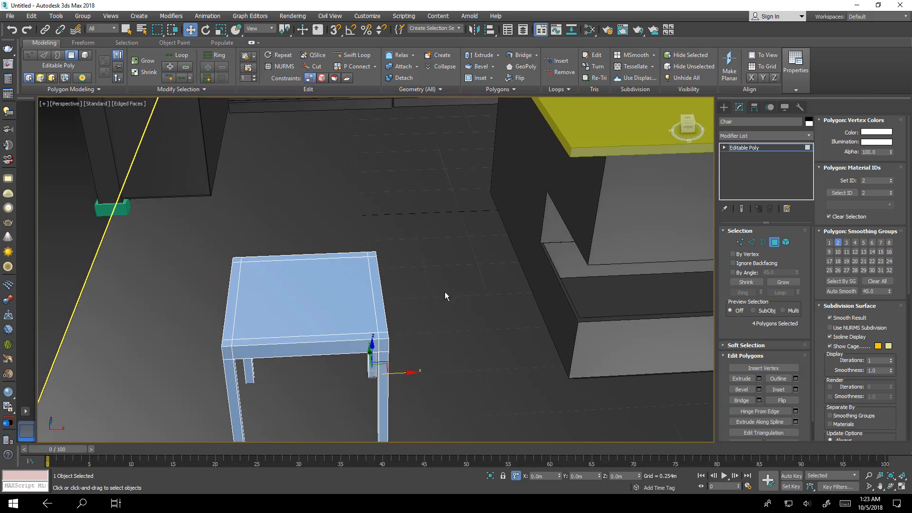
{"action": "left_click", "coordinate": [372, 255]}
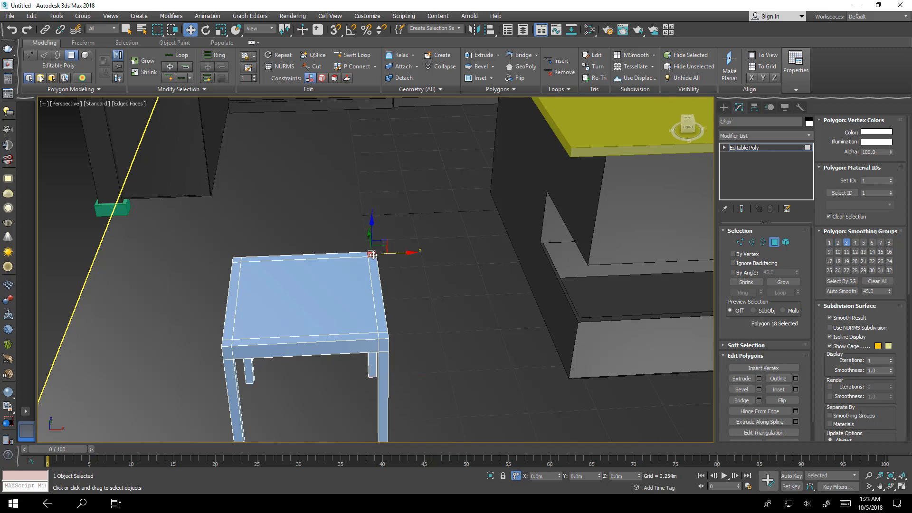
{"action": "left_click", "coordinate": [378, 282], "text": "shift"}
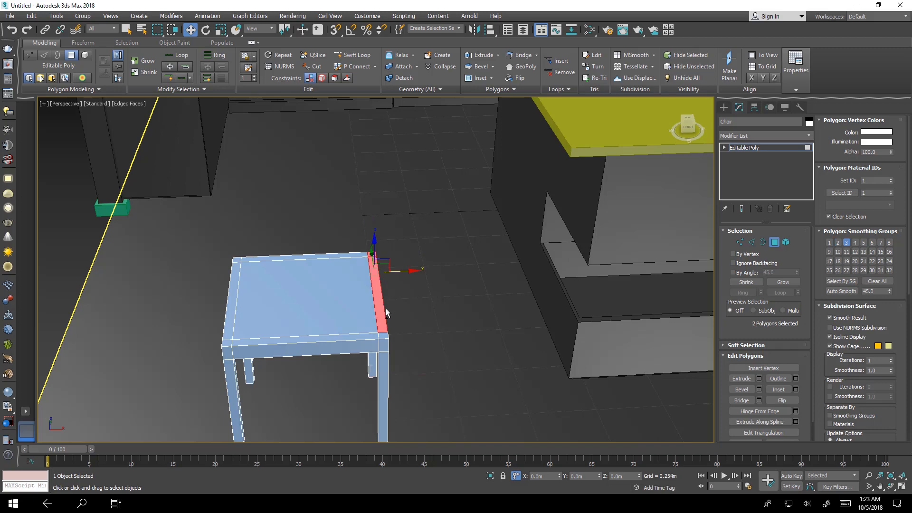
{"action": "middle_click_drag", "start_coordinate": [385, 334], "coordinate": [403, 315], "text": "alt"}
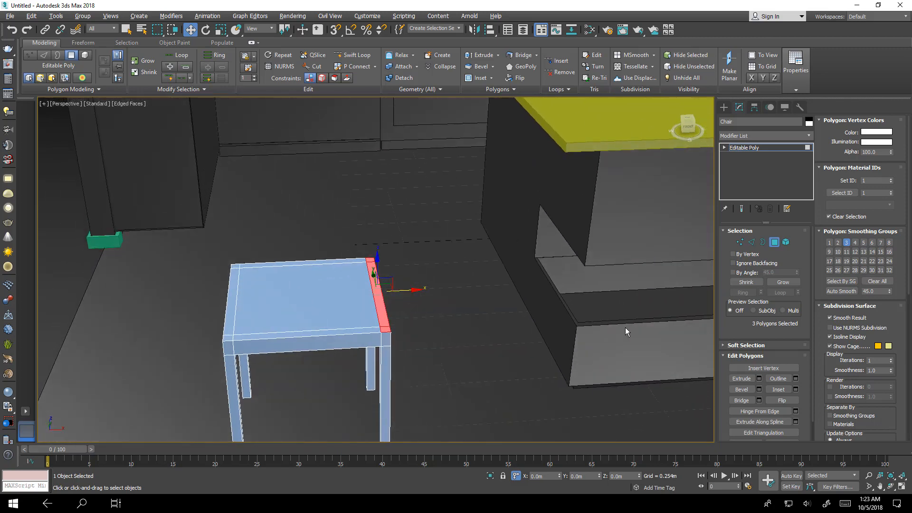
- Extrude the selected edge strip upward by 0.45 m to form the chair's backrest
{"action": "left_click", "coordinate": [759, 379]}
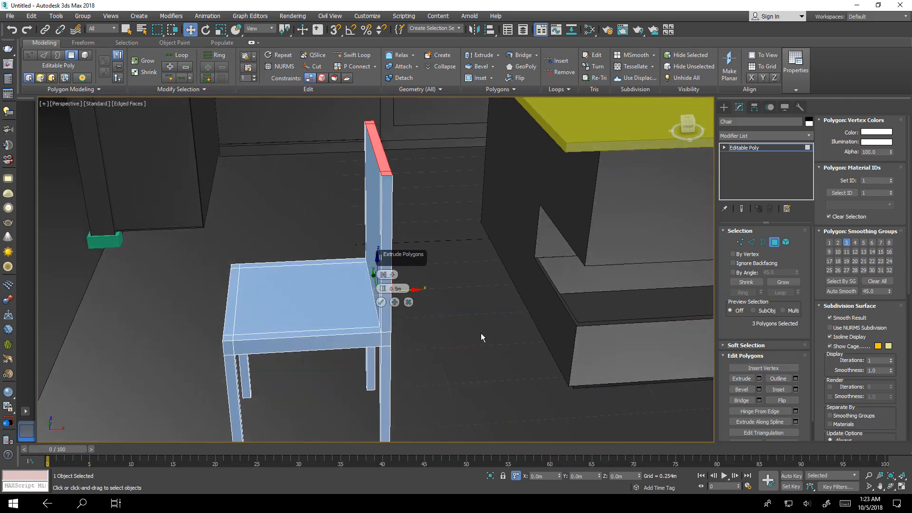
{"action": "middle_click_drag", "start_coordinate": [406, 318], "coordinate": [407, 292], "text": "alt"}
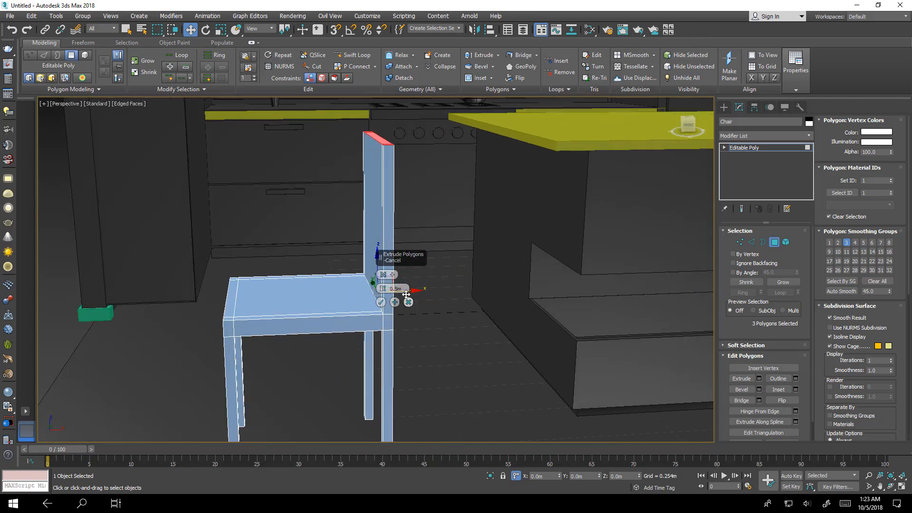
{"action": "left_click_drag", "start_coordinate": [407, 290], "coordinate": [374, 293]}
{"action": "type", "text": "0.4"}
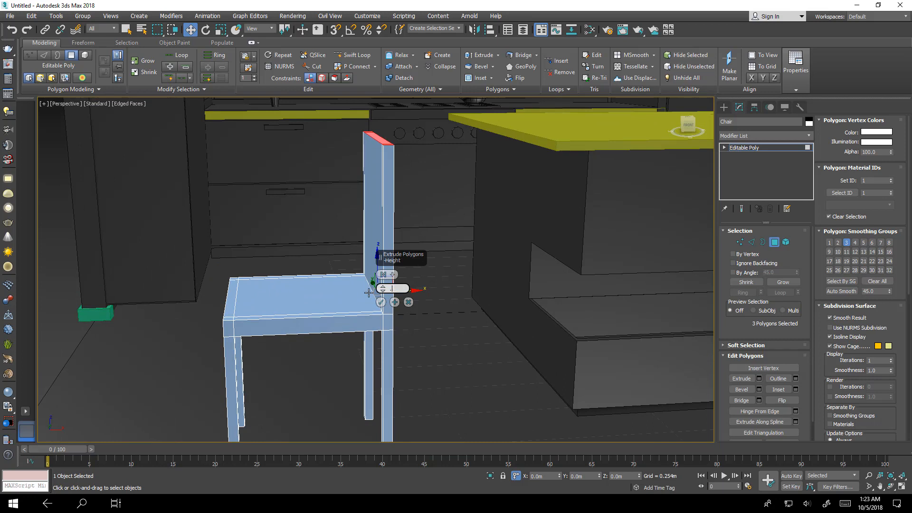
{"action": "key", "text": "Return"}
{"action": "type", "text": "."}
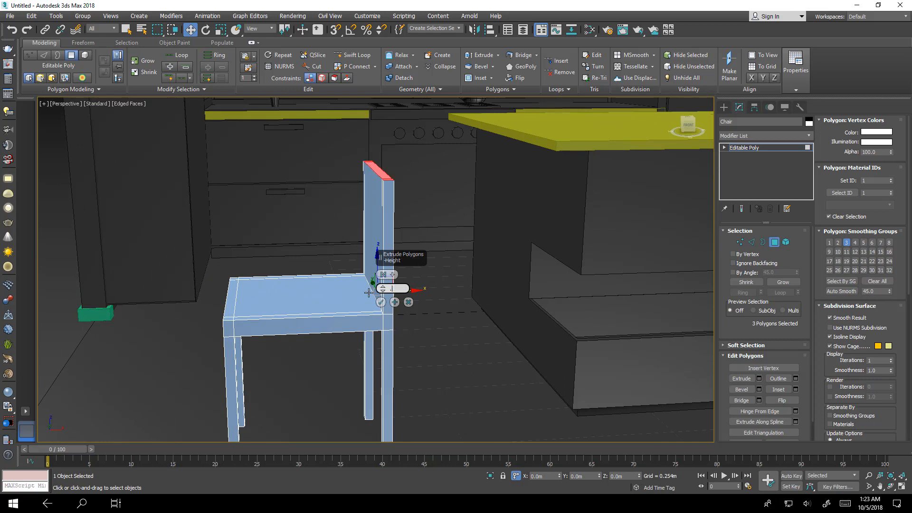
{"action": "type", "text": "45"}
{"action": "key", "text": "Return"}
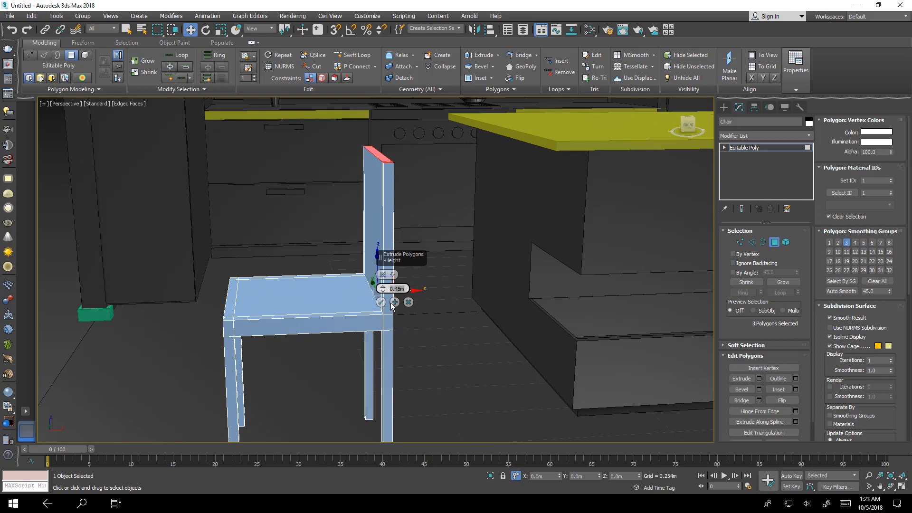
{"action": "left_click", "coordinate": [381, 303]}
- Select the backrest's wide front, back and top middle polygons and delete them, leaving the two corner posts
{"action": "middle_click_drag", "start_coordinate": [291, 305], "coordinate": [324, 316], "text": "alt"}
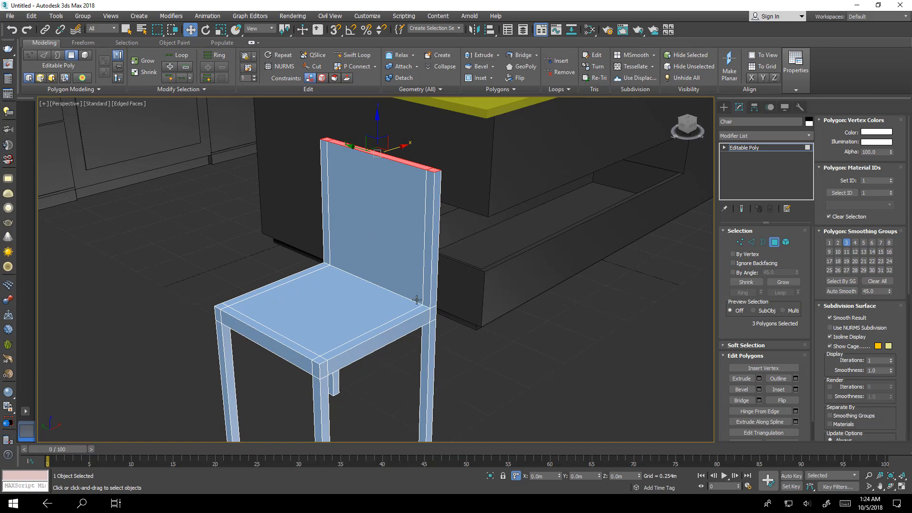
{"action": "middle_click_drag", "start_coordinate": [467, 212], "coordinate": [444, 267], "text": "alt"}
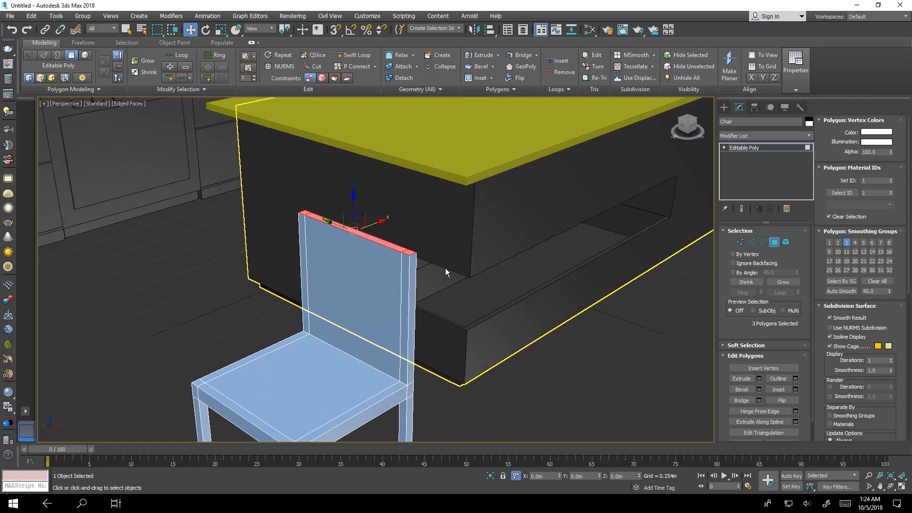
{"action": "left_click", "coordinate": [544, 374]}
{"action": "middle_click_drag", "start_coordinate": [397, 312], "coordinate": [430, 304], "text": "alt"}
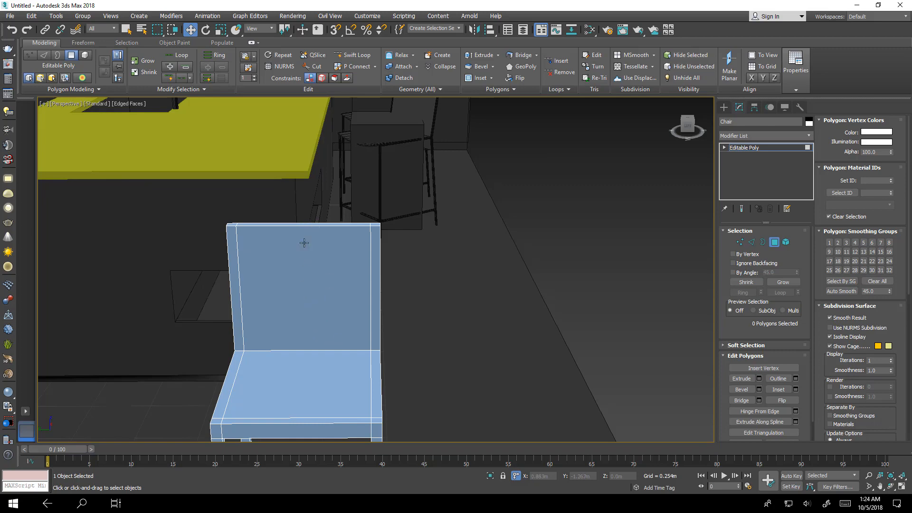
{"action": "middle_click_drag", "start_coordinate": [333, 272], "coordinate": [286, 305]}
{"action": "left_click", "coordinate": [336, 298]}
{"action": "left_click", "coordinate": [326, 293], "text": "ctrl"}
{"action": "left_click", "coordinate": [304, 307], "text": "ctrl"}
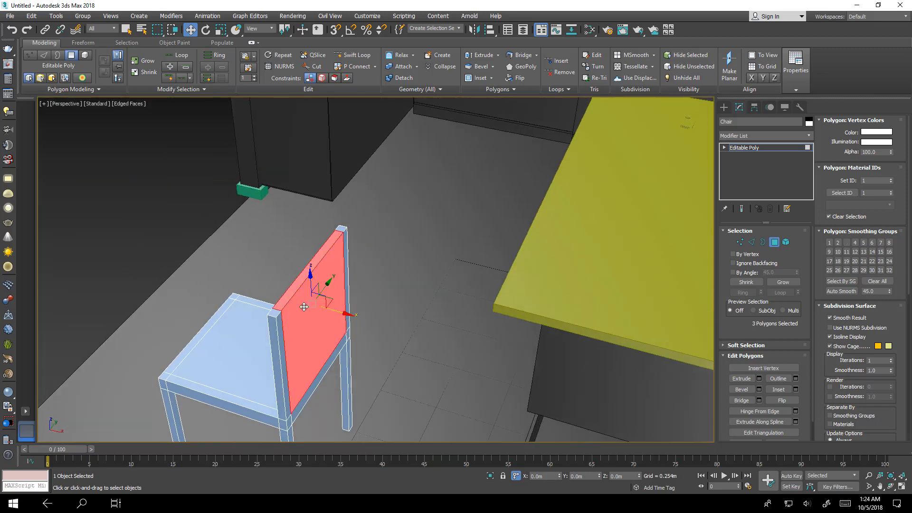
{"action": "key", "text": "Delete"}
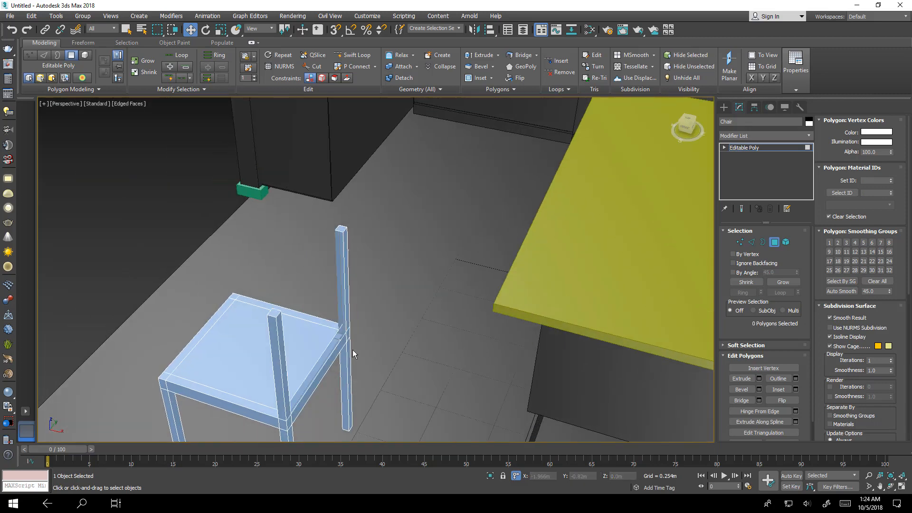
- At border level, select the open border running along the two backrest posts and the seat edge, and cap it
{"action": "middle_click_drag", "start_coordinate": [352, 350], "coordinate": [306, 279], "text": "alt"}
{"action": "scroll", "coordinate": [354, 333], "scroll_direction": "up", "scroll_amount": 5}
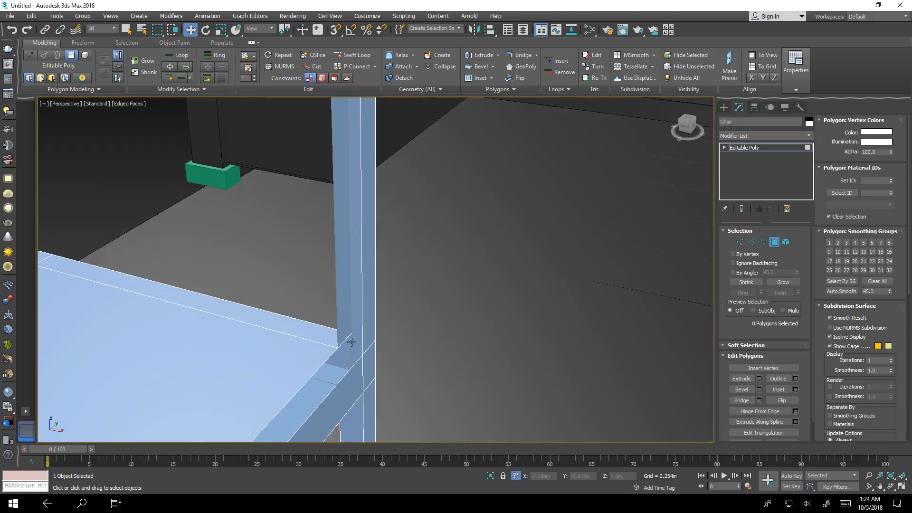
{"action": "middle_click_drag", "start_coordinate": [352, 342], "coordinate": [330, 207], "text": "alt"}
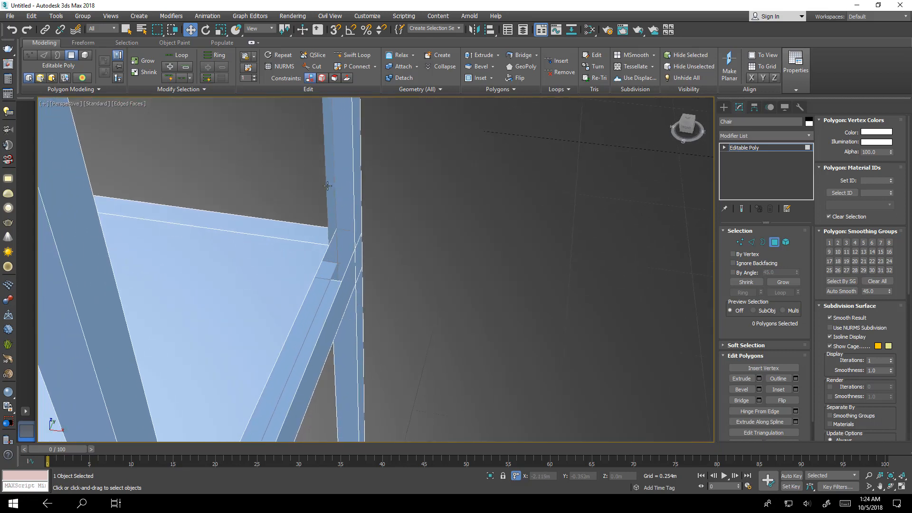
{"action": "middle_click_drag", "start_coordinate": [330, 185], "coordinate": [366, 140], "text": "alt"}
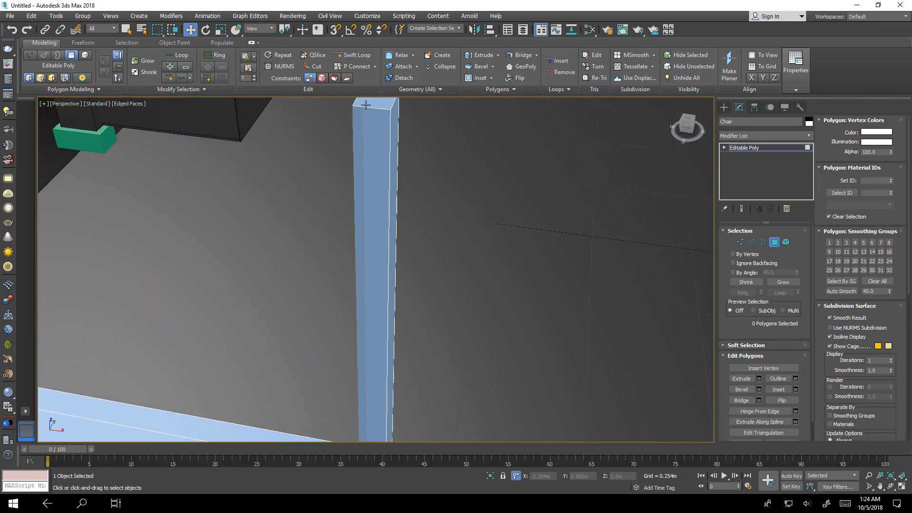
{"action": "key", "text": "3"}
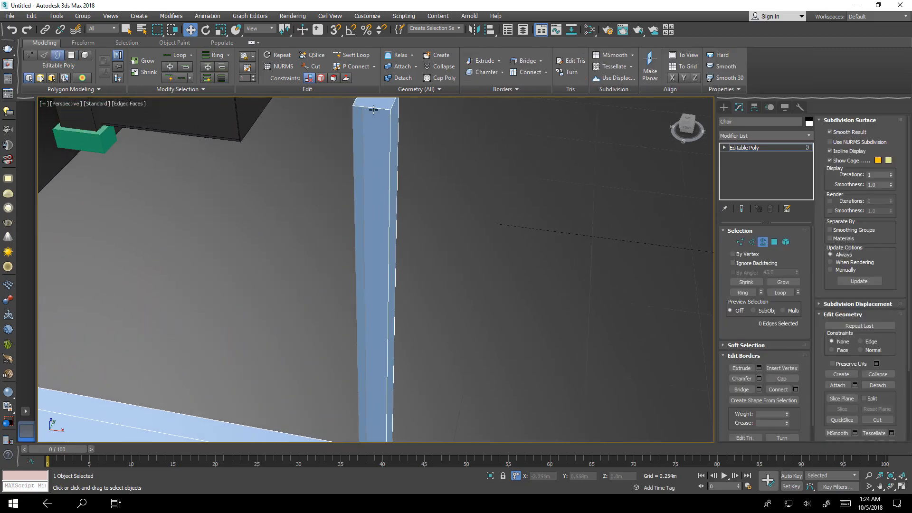
{"action": "left_click", "coordinate": [373, 110]}
{"action": "scroll", "coordinate": [364, 150], "scroll_direction": "down", "scroll_amount": 7}
{"action": "middle_click_drag", "start_coordinate": [382, 230], "coordinate": [362, 237], "text": "alt"}
{"action": "left_click", "coordinate": [782, 379]}
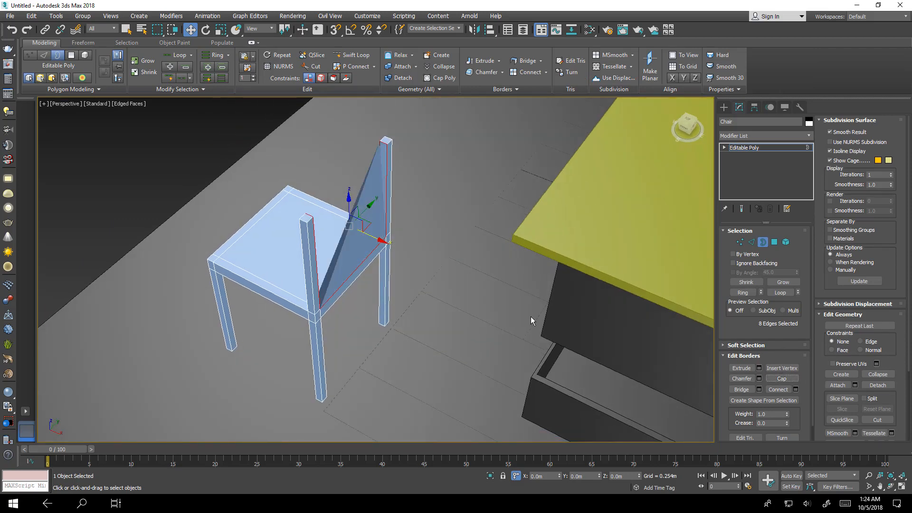
{"action": "middle_click_drag", "start_coordinate": [381, 238], "coordinate": [413, 235], "text": "alt"}
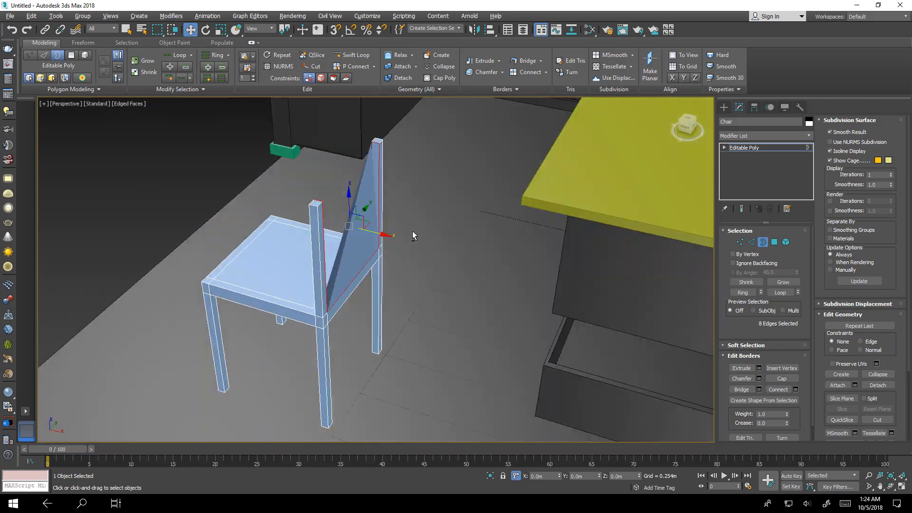
- Undo the cap across the backrest posts and examine the open border running along both posts and the seat edge
{"action": "key", "text": "ctrl+z"}
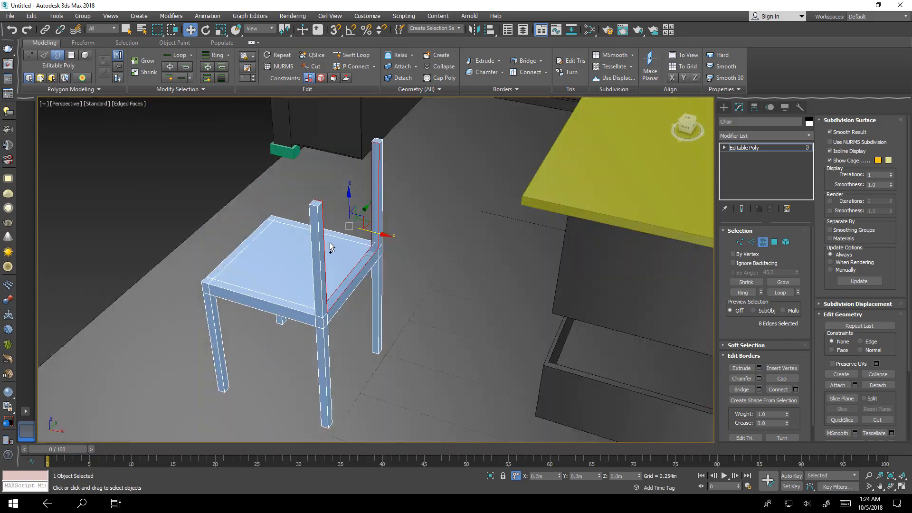
{"action": "mouse_move", "coordinate": [376, 255]}
{"action": "middle_mouse_down", "text": "alt"}
{"action": "mouse_move", "coordinate": [389, 235]}
{"action": "mouse_move", "coordinate": [379, 244]}
{"action": "middle_mouse_up", "text": "alt"}
{"action": "scroll", "coordinate": [369, 151], "scroll_direction": "up", "scroll_amount": 6}
{"action": "middle_click_drag", "start_coordinate": [372, 188], "coordinate": [412, 184], "text": "alt"}
{"action": "mouse_move", "coordinate": [330, 243]}
{"action": "middle_mouse_down"}
{"action": "mouse_move", "coordinate": [352, 226]}
{"action": "mouse_move", "coordinate": [333, 259]}
{"action": "middle_mouse_up"}
{"action": "middle_click_drag", "start_coordinate": [315, 178], "coordinate": [313, 158]}
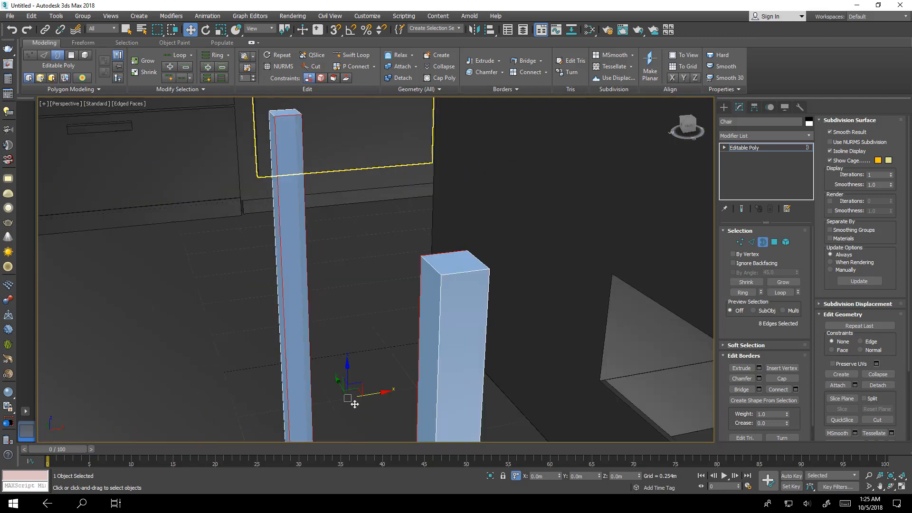
{"action": "middle_click_drag", "start_coordinate": [326, 346], "coordinate": [315, 318]}
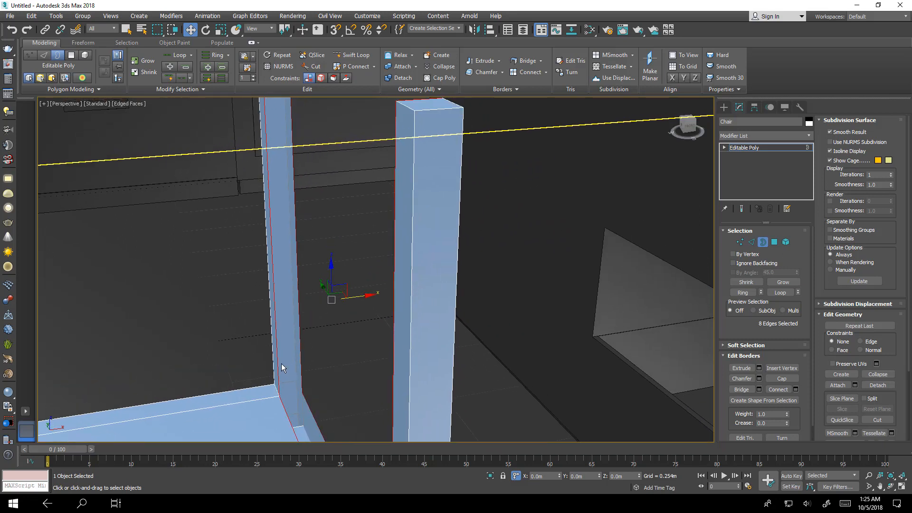
{"action": "scroll", "coordinate": [299, 190], "scroll_direction": "down", "scroll_amount": 5}
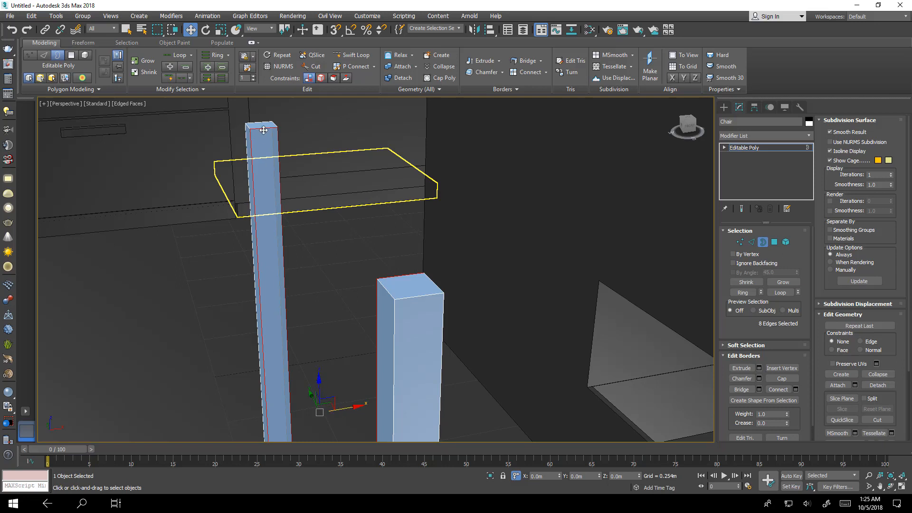
{"action": "middle_click_drag", "start_coordinate": [296, 411], "coordinate": [298, 315]}
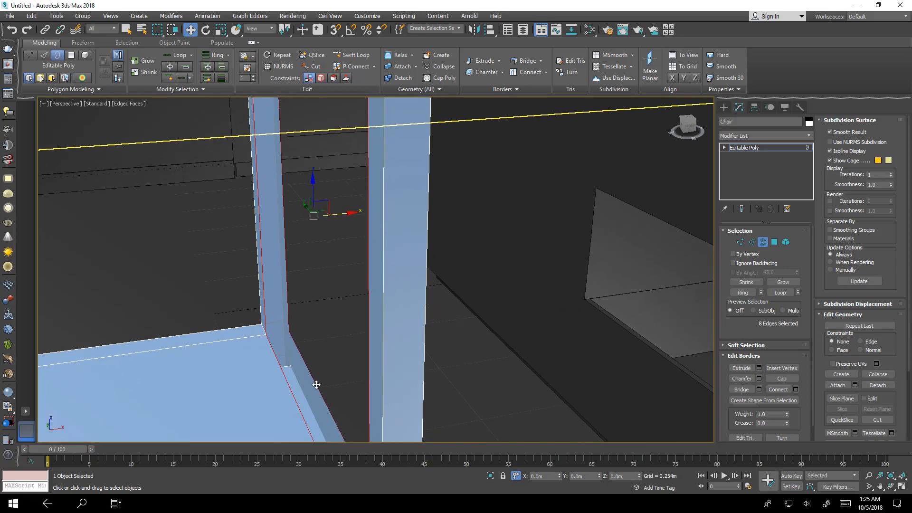
{"action": "middle_click_drag", "start_coordinate": [316, 385], "coordinate": [327, 434], "text": "alt"}
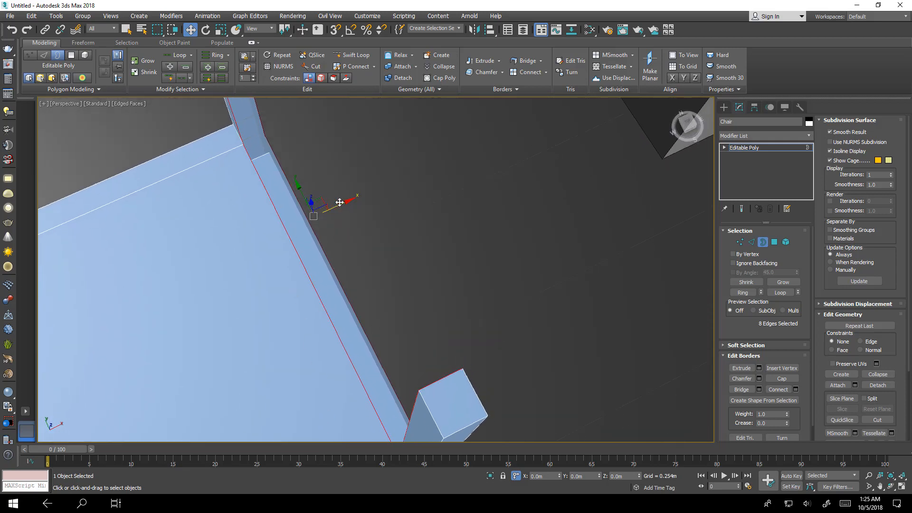
{"action": "middle_click_drag", "start_coordinate": [290, 273], "coordinate": [336, 230], "text": "alt"}
{"action": "middle_click_drag", "start_coordinate": [398, 270], "coordinate": [353, 200], "text": "alt"}
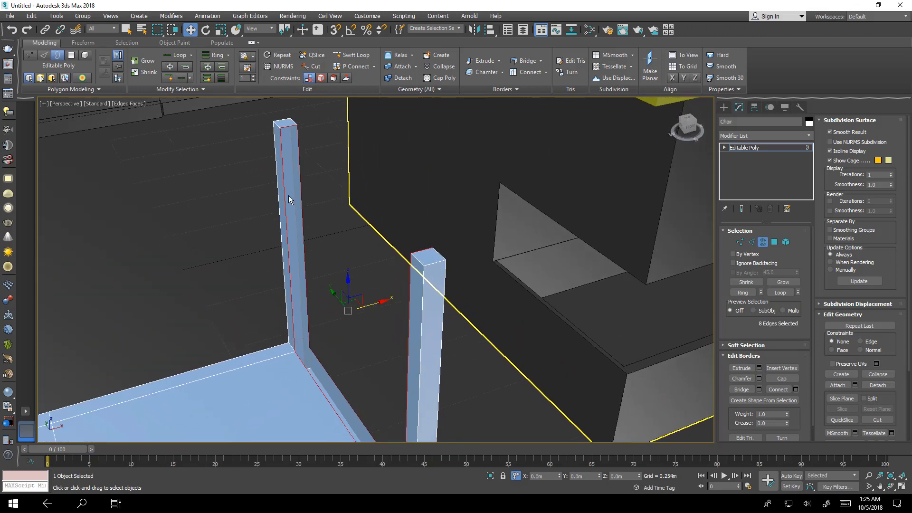
{"action": "middle_click_drag", "start_coordinate": [294, 268], "coordinate": [338, 259]}
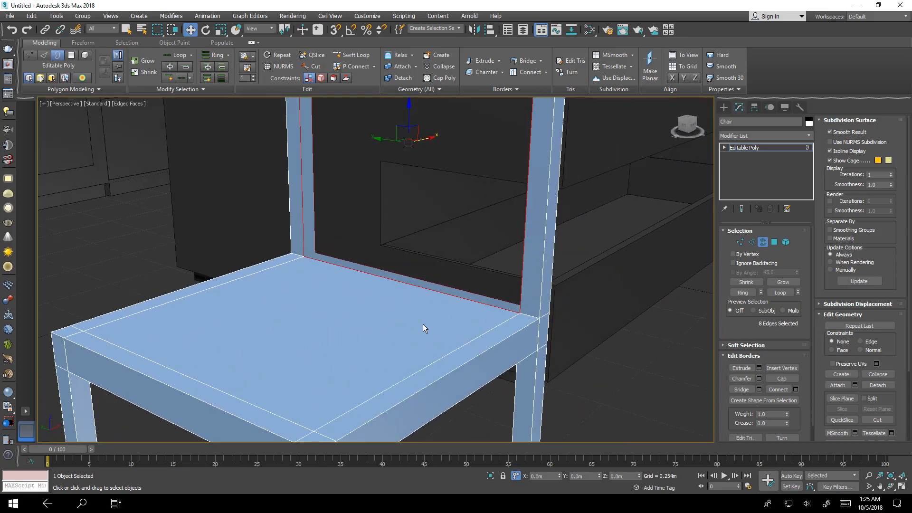
- At edge level, select the two open inner vertical edges of the positive Y backrest post and bridge them with 1 segment
{"action": "left_click", "coordinate": [750, 244]}
{"action": "middle_click_drag", "start_coordinate": [446, 248], "coordinate": [403, 367]}
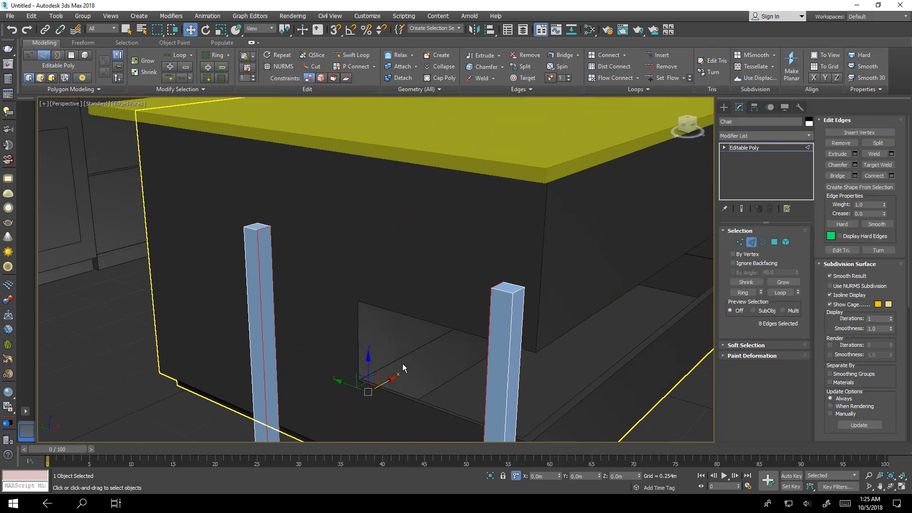
{"action": "left_click", "coordinate": [387, 325]}
{"action": "left_click", "coordinate": [271, 278]}
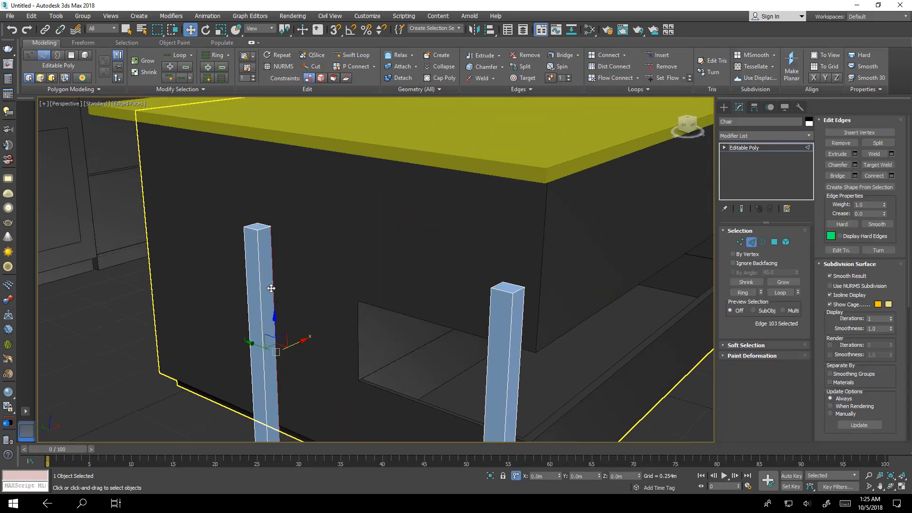
{"action": "middle_click_drag", "start_coordinate": [300, 306], "coordinate": [243, 316], "text": "alt"}
{"action": "scroll", "coordinate": [261, 236], "scroll_direction": "up", "scroll_amount": 3}
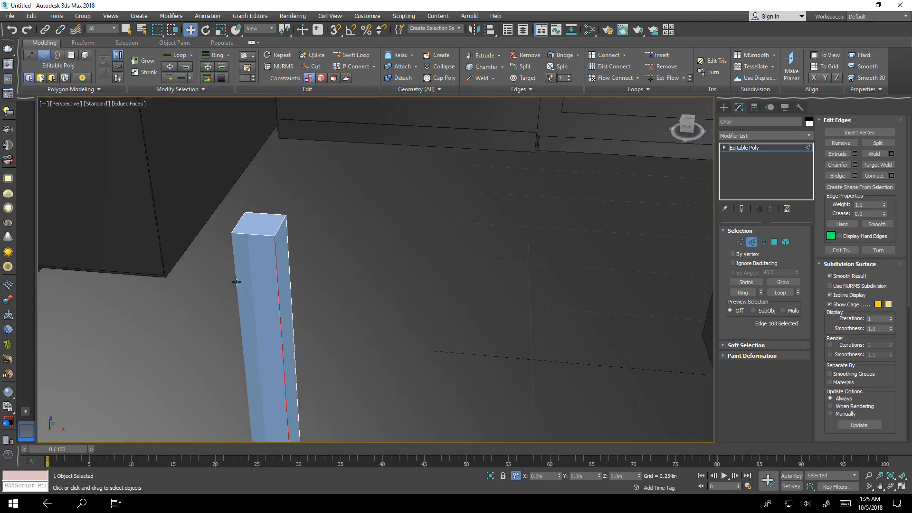
{"action": "left_click", "coordinate": [236, 281], "text": "ctrl"}
{"action": "middle_click_drag", "start_coordinate": [261, 318], "coordinate": [314, 240], "text": "alt"}
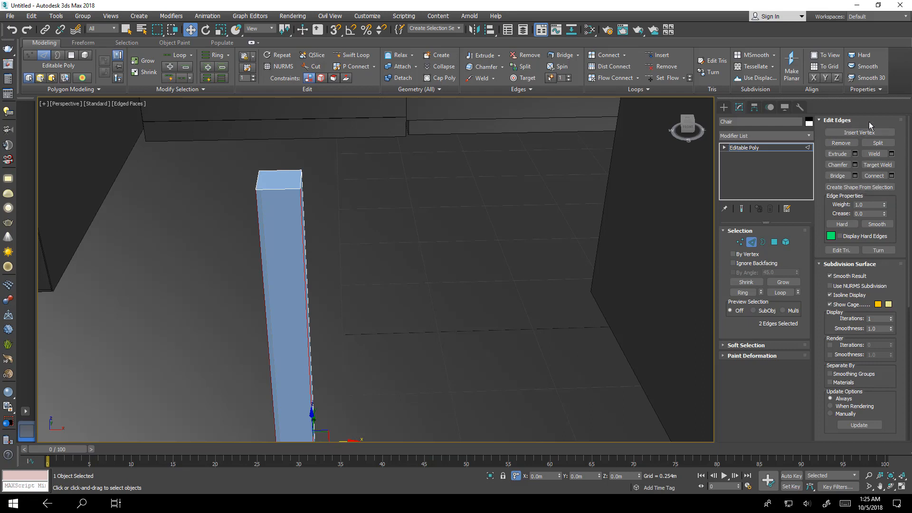
{"action": "left_click", "coordinate": [855, 176]}
{"action": "middle_click_drag", "start_coordinate": [319, 294], "coordinate": [275, 238], "text": "alt"}
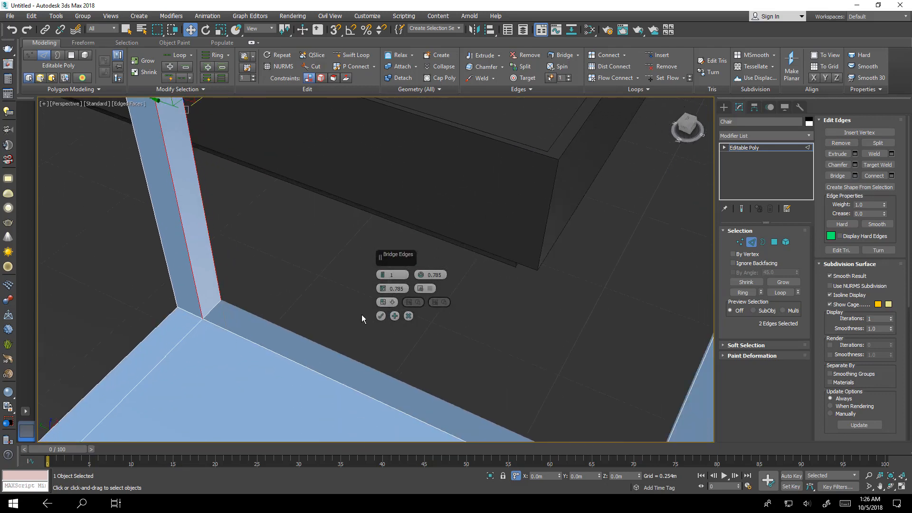
{"action": "left_click", "coordinate": [380, 316]}
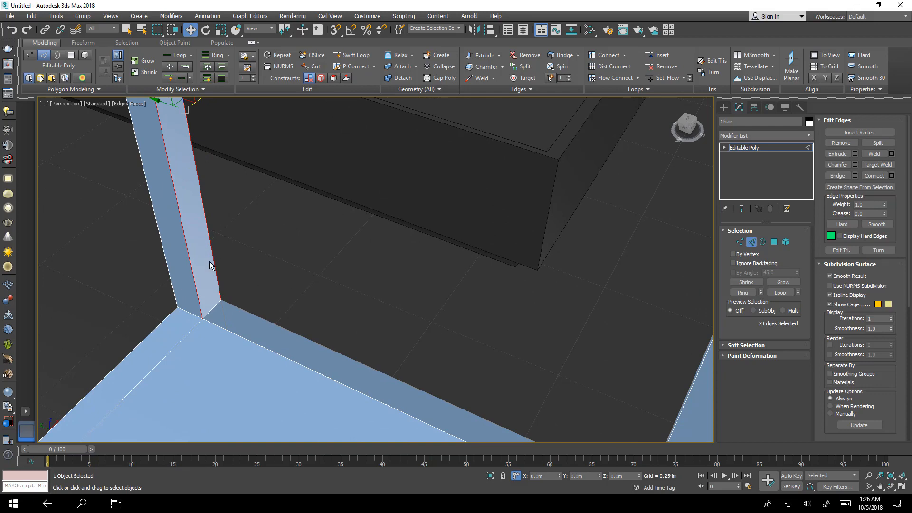
- Select the two open inner vertical edges of the negative Y backrest post and bridge them to close its side
{"action": "scroll", "coordinate": [210, 262], "scroll_direction": "down", "scroll_amount": 5}
{"action": "middle_click_drag", "start_coordinate": [229, 286], "coordinate": [398, 300], "text": "alt"}
{"action": "middle_click_drag", "start_coordinate": [352, 219], "coordinate": [388, 325]}
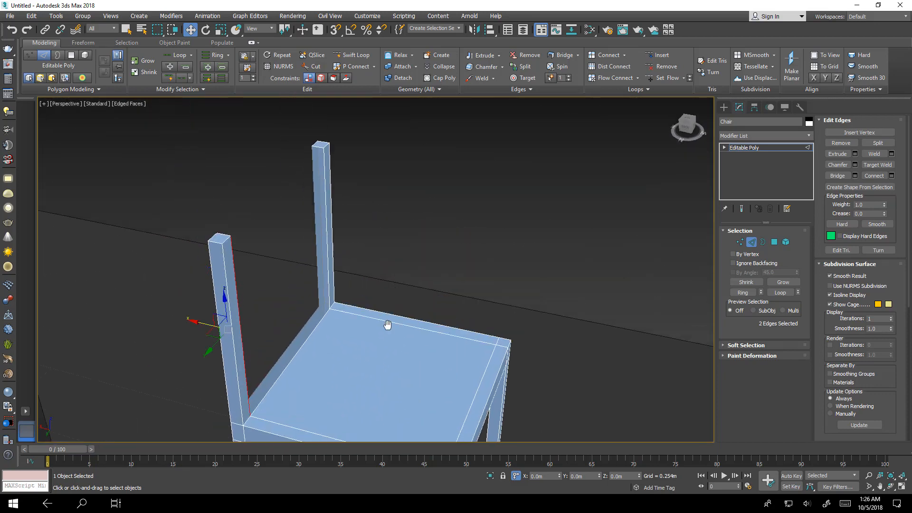
{"action": "scroll", "coordinate": [320, 162], "scroll_direction": "up", "scroll_amount": 5}
{"action": "left_click", "coordinate": [356, 211]}
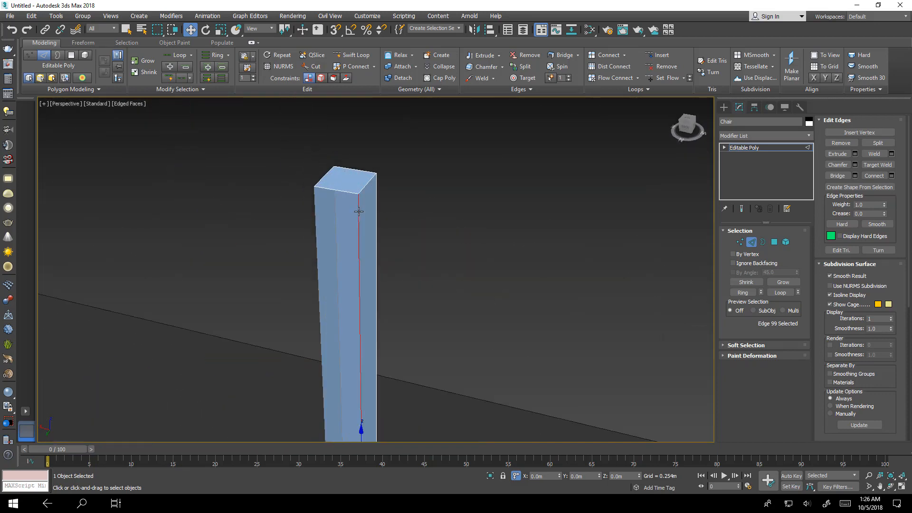
{"action": "left_click", "coordinate": [315, 208], "text": "ctrl"}
{"action": "scroll", "coordinate": [346, 211], "scroll_direction": "down", "scroll_amount": 2}
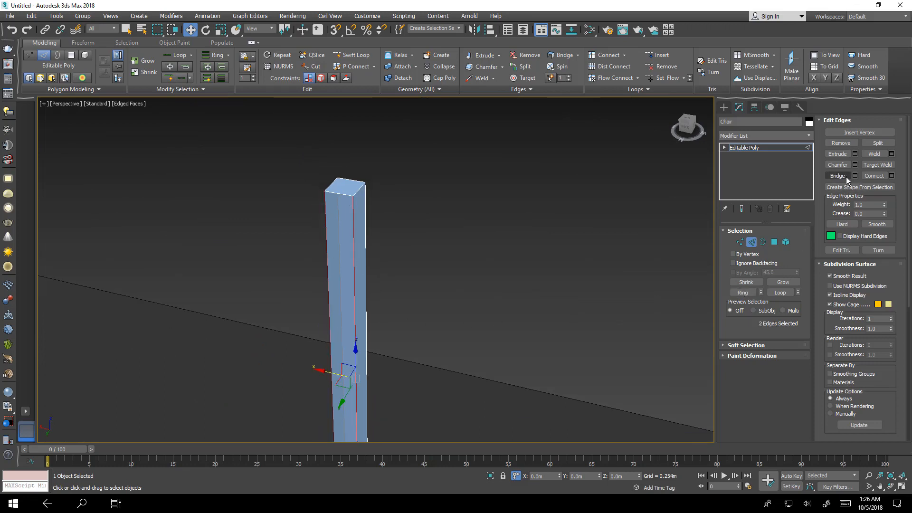
{"action": "middle_click_drag", "start_coordinate": [389, 352], "coordinate": [383, 265]}
{"action": "scroll", "coordinate": [385, 266], "scroll_direction": "down", "scroll_amount": 3}
{"action": "middle_click_drag", "start_coordinate": [389, 309], "coordinate": [344, 329], "text": "alt"}
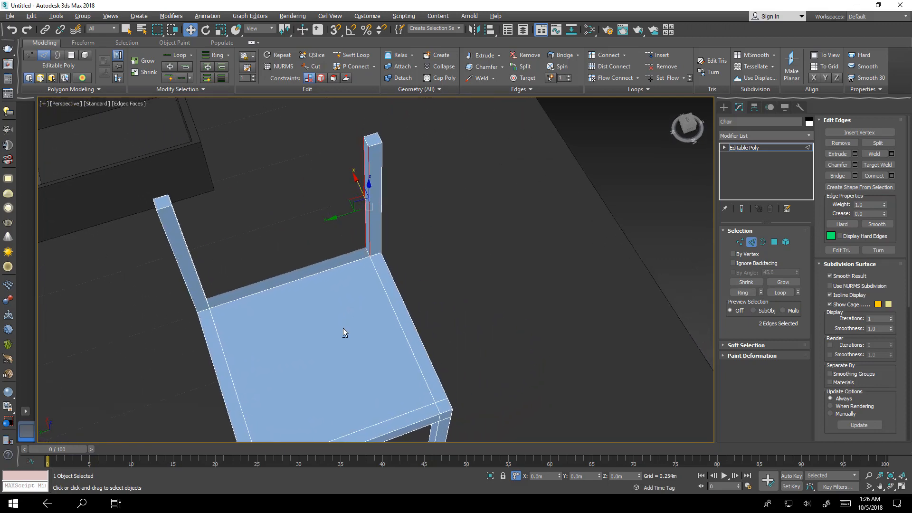
- At border level, select the remaining open border along the seat edge between the two posts and cap it
{"action": "left_click", "coordinate": [762, 243]}
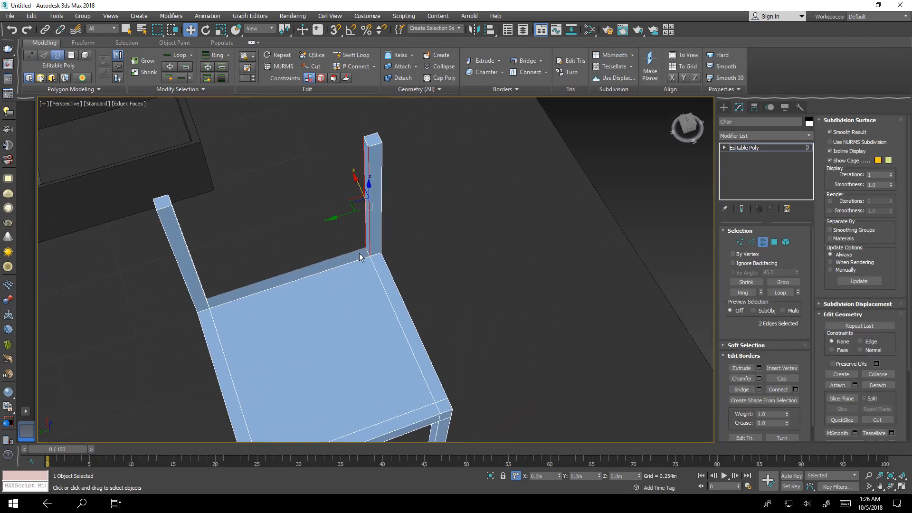
{"action": "left_click", "coordinate": [336, 267]}
{"action": "middle_click_drag", "start_coordinate": [351, 299], "coordinate": [264, 205], "text": "alt"}
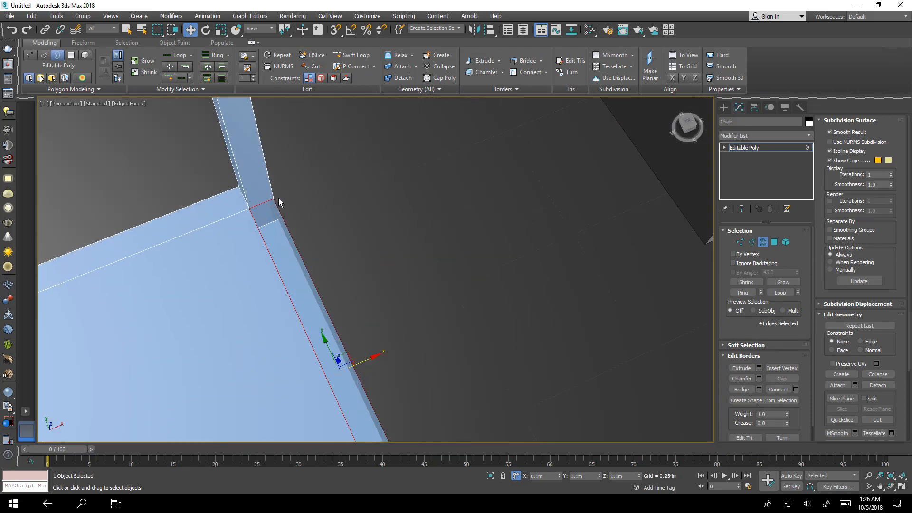
{"action": "middle_click_drag", "start_coordinate": [361, 440], "coordinate": [366, 280], "text": "alt"}
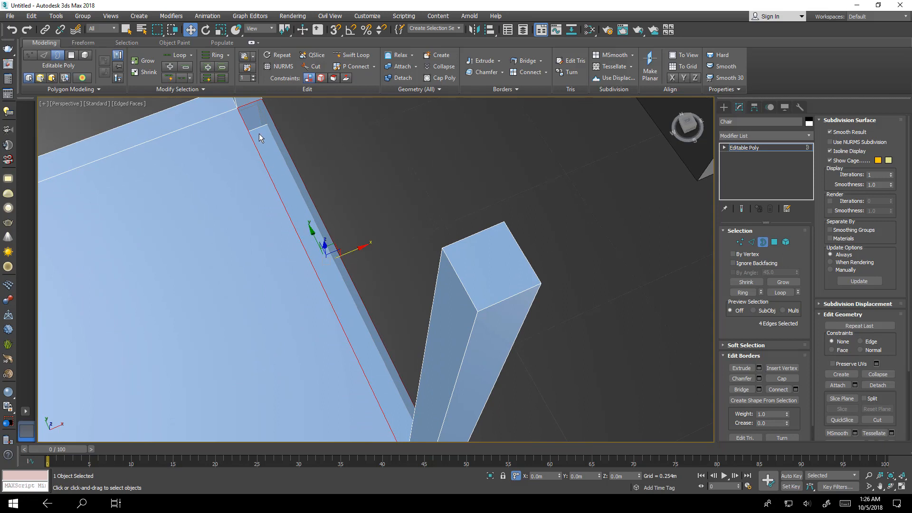
{"action": "left_click", "coordinate": [782, 378]}
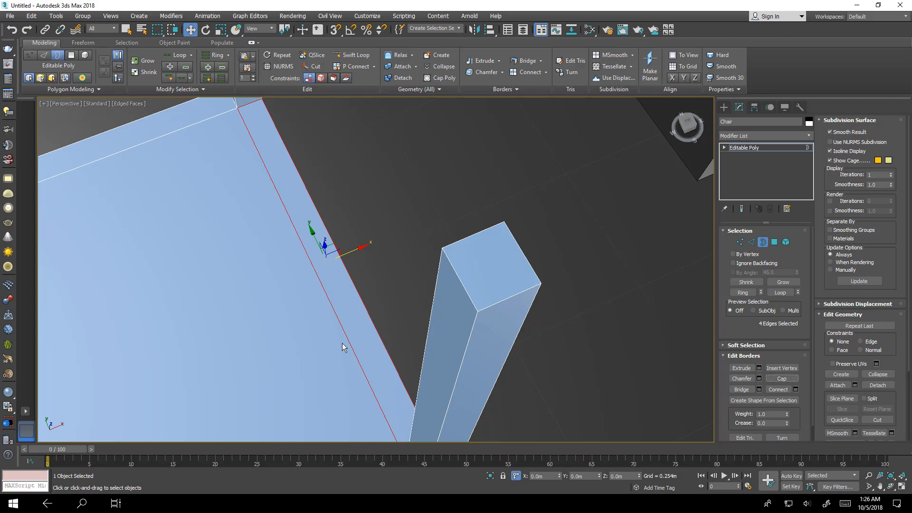
- Inspect the closed backrest posts and the capped seat edge from above, below and the sides
{"action": "middle_click_drag", "start_coordinate": [344, 348], "coordinate": [350, 322], "text": "alt"}
{"action": "mouse_move", "coordinate": [332, 265]}
{"action": "middle_mouse_down", "text": "alt"}
{"action": "mouse_move", "coordinate": [332, 306]}
{"action": "mouse_move", "coordinate": [314, 261]}
{"action": "middle_mouse_up", "text": "alt"}
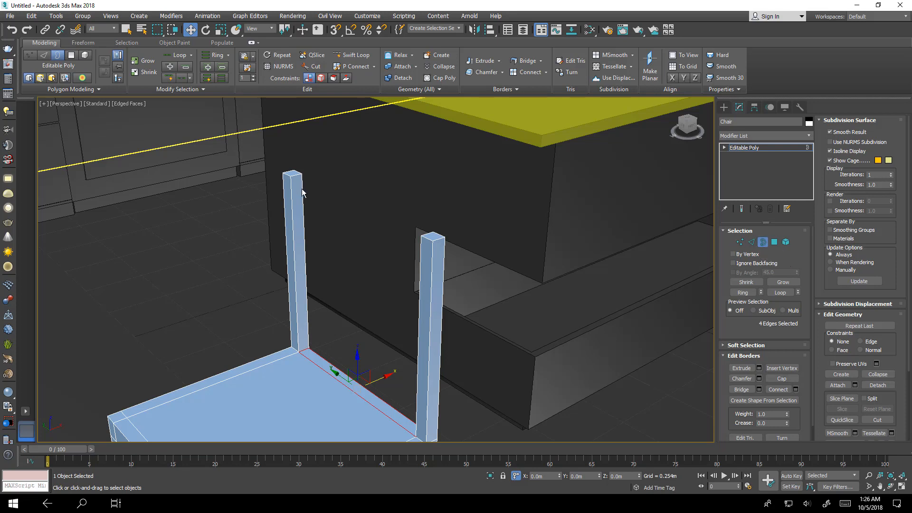
{"action": "middle_click_drag", "start_coordinate": [302, 193], "coordinate": [312, 172]}
{"action": "scroll", "coordinate": [306, 169], "scroll_direction": "up", "scroll_amount": 2}
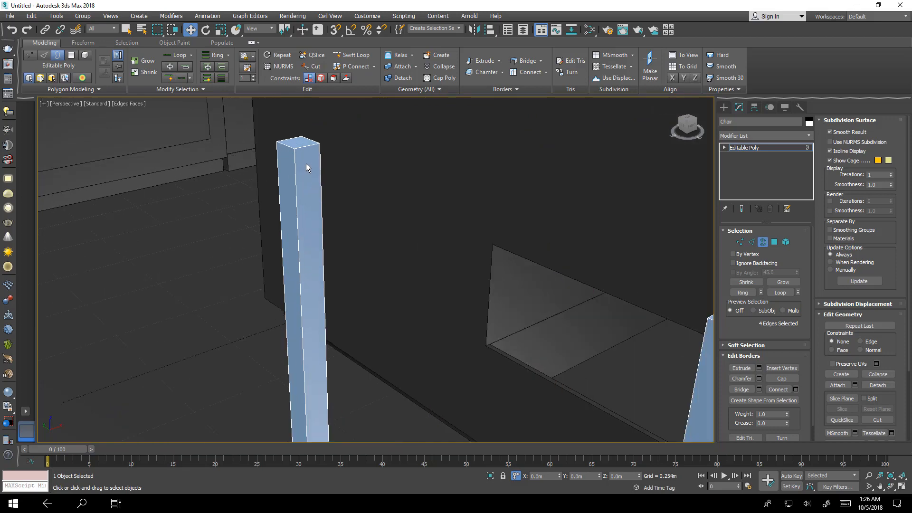
{"action": "scroll", "coordinate": [308, 167], "scroll_direction": "down", "scroll_amount": 1}
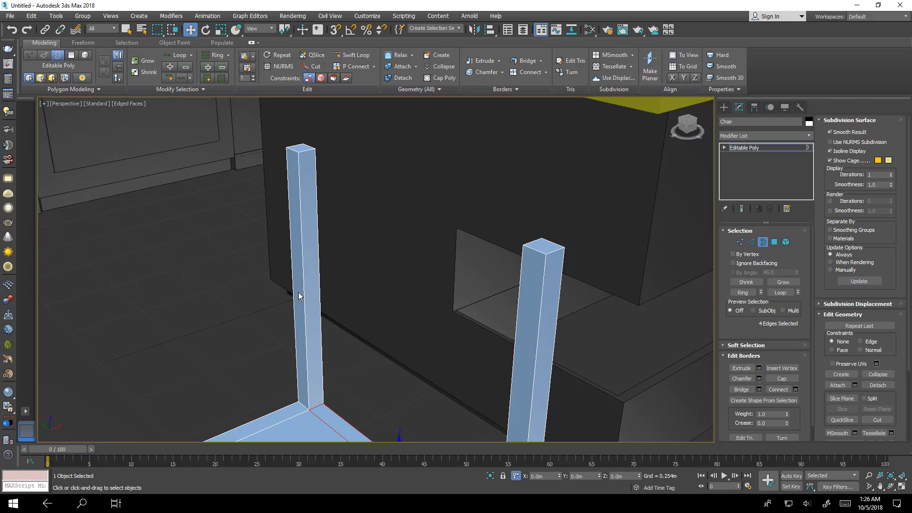
{"action": "scroll", "coordinate": [321, 286], "scroll_direction": "up", "scroll_amount": 4}
{"action": "scroll", "coordinate": [436, 412], "scroll_direction": "down", "scroll_amount": 4}
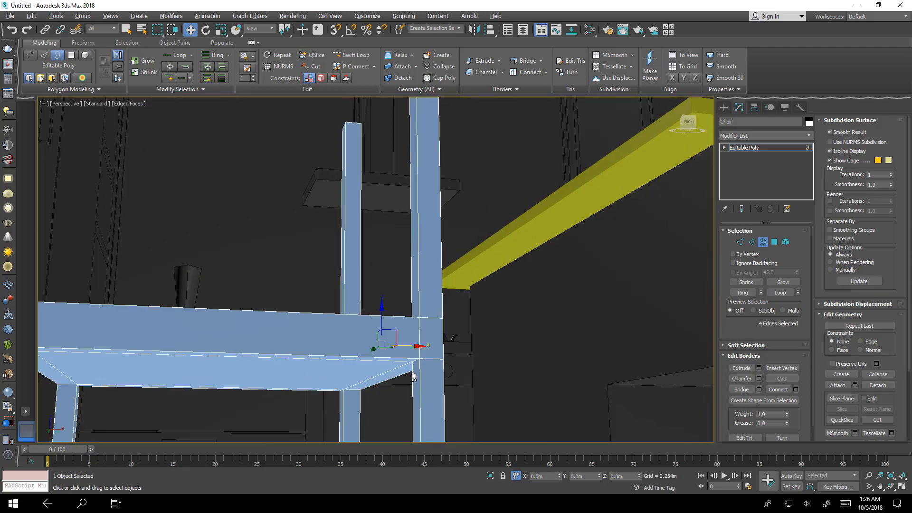
{"action": "middle_click_drag", "start_coordinate": [381, 204], "coordinate": [463, 273], "text": "alt"}
{"action": "scroll", "coordinate": [333, 267], "scroll_direction": "down", "scroll_amount": 5}
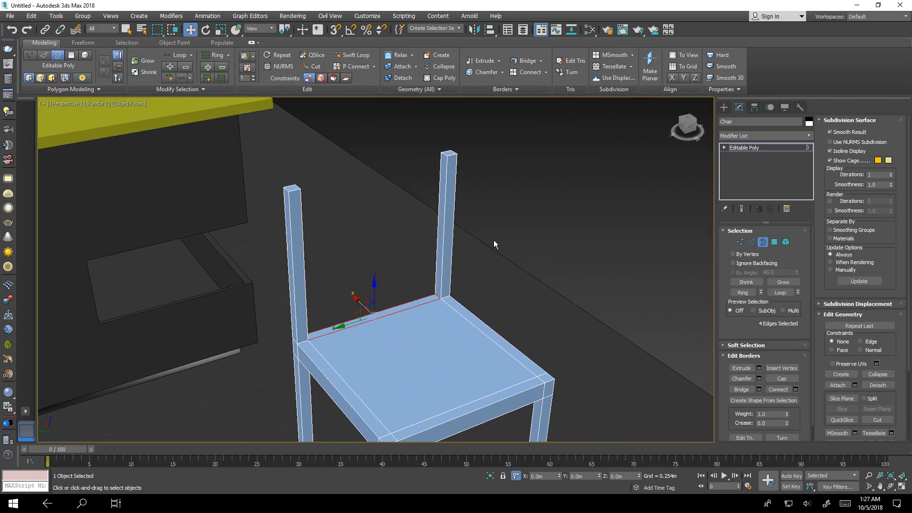
{"action": "middle_click_drag", "start_coordinate": [445, 311], "coordinate": [410, 313], "text": "alt"}
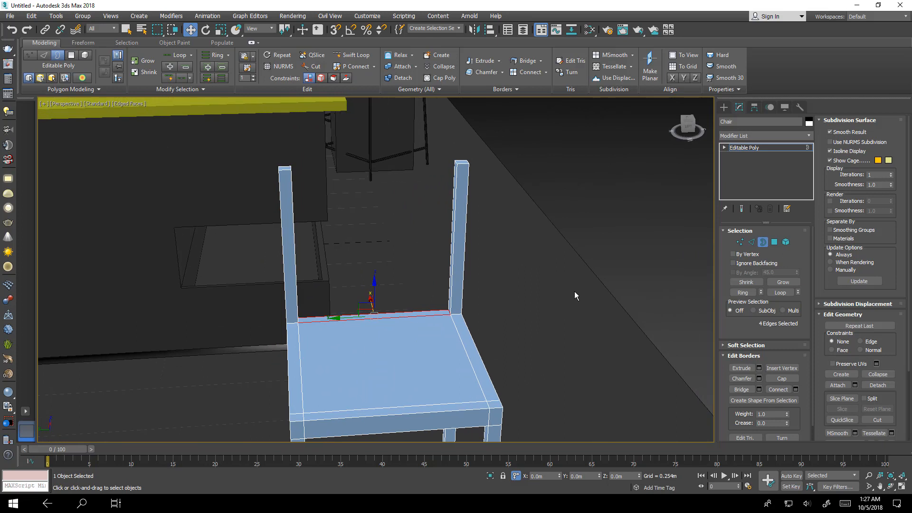
- Switch the chair's Editable Poly to edge selection level
{"action": "left_click", "coordinate": [751, 242]}
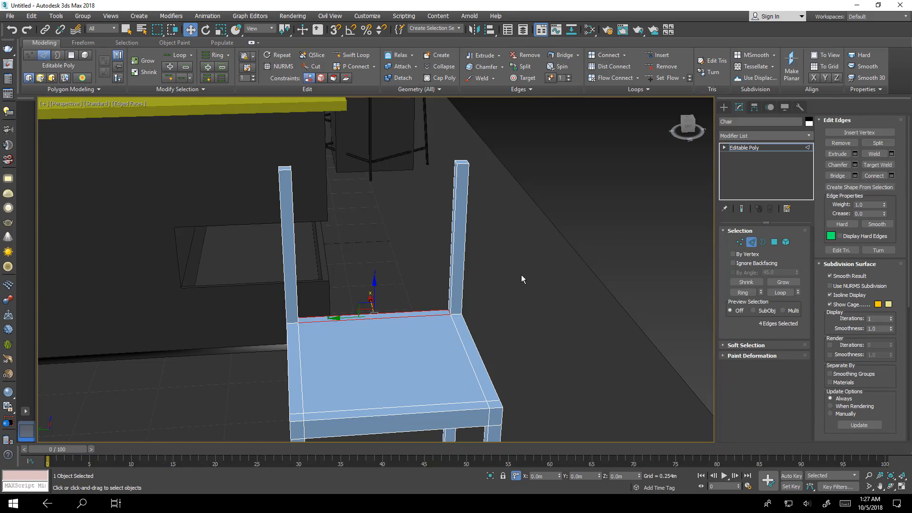
{"action": "scroll", "coordinate": [466, 272], "scroll_direction": "up", "scroll_amount": 10}
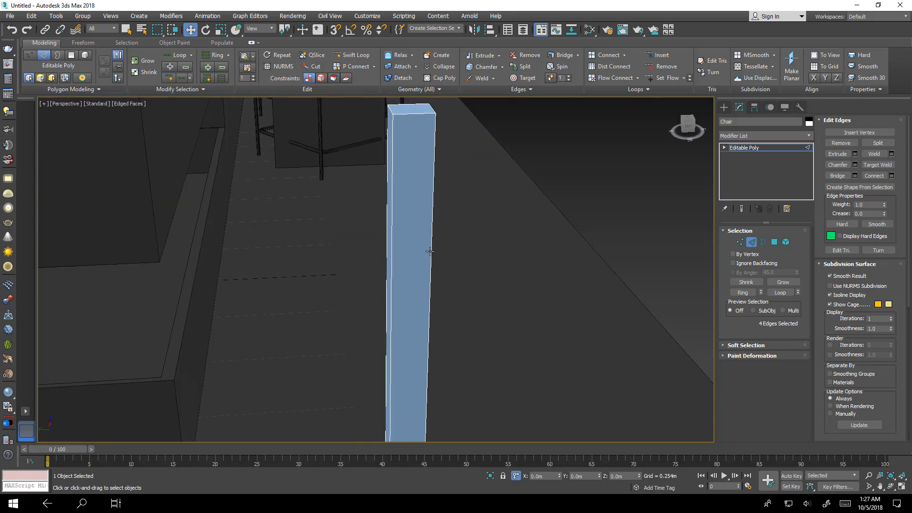
{"action": "left_click", "coordinate": [433, 172]}
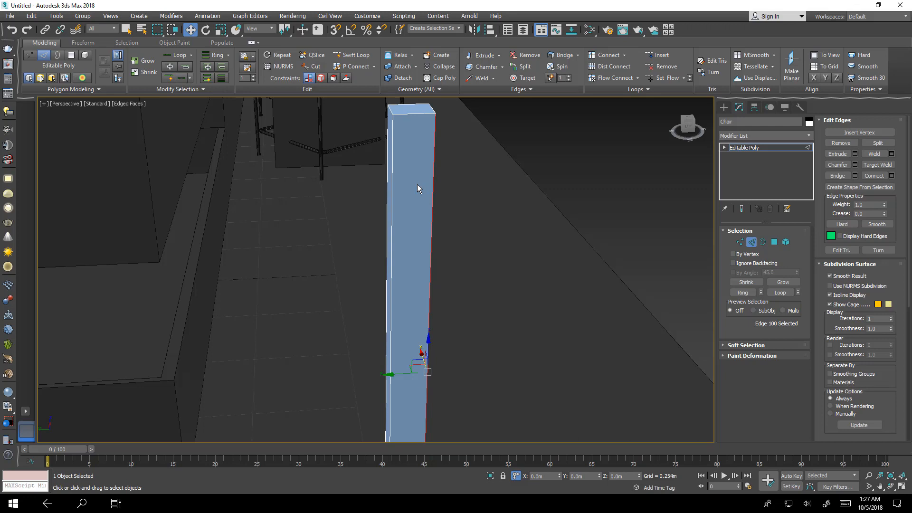
{"action": "left_click", "coordinate": [391, 193], "text": "ctrl"}
{"action": "middle_click_drag", "start_coordinate": [447, 101], "coordinate": [444, 137]}
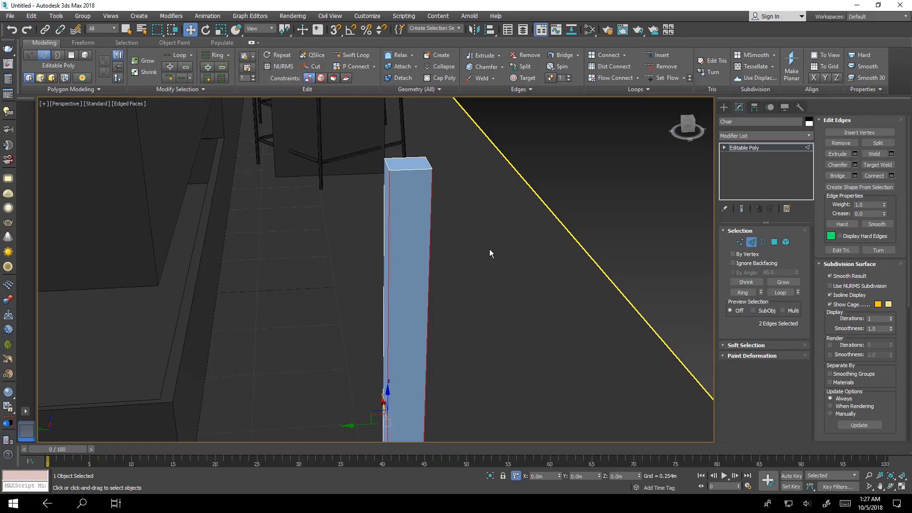
{"action": "middle_click_drag", "start_coordinate": [380, 255], "coordinate": [405, 228]}
{"action": "scroll", "coordinate": [407, 232], "scroll_direction": "down", "scroll_amount": 3}
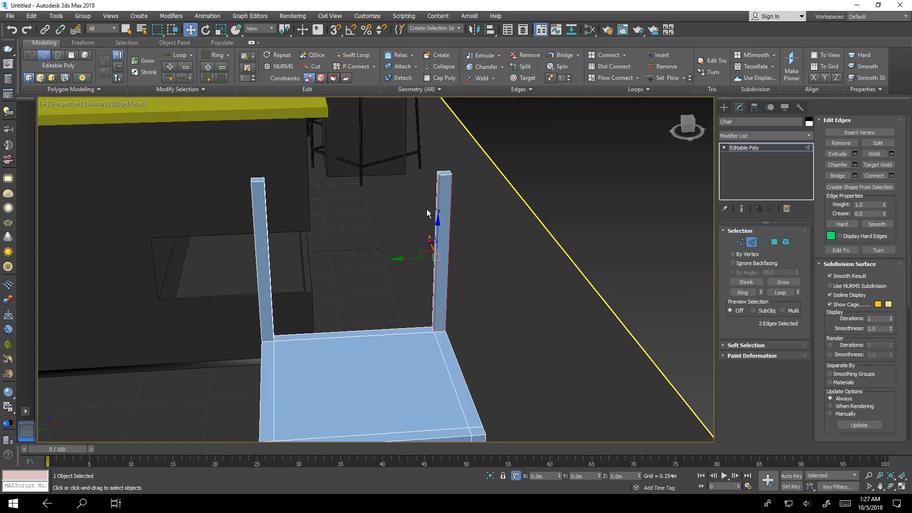
{"action": "scroll", "coordinate": [437, 214], "scroll_direction": "up", "scroll_amount": 6}
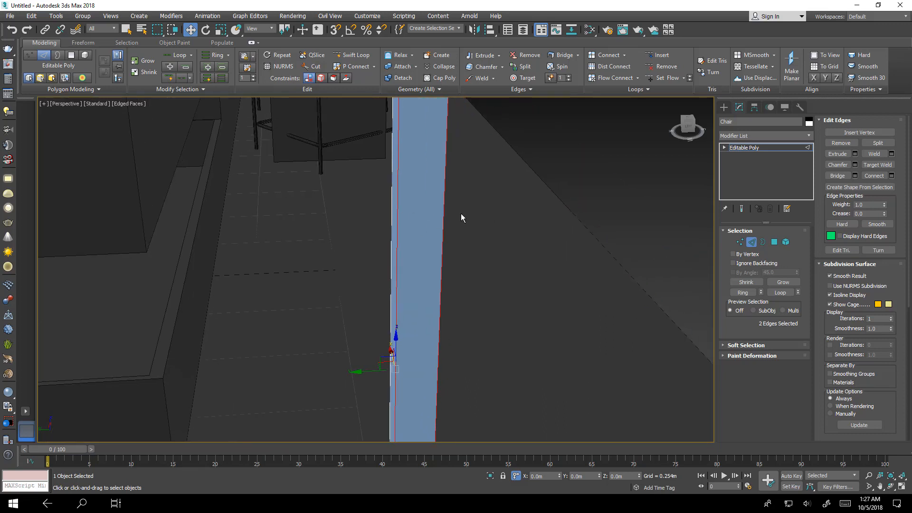
{"action": "scroll", "coordinate": [417, 212], "scroll_direction": "down", "scroll_amount": 3}
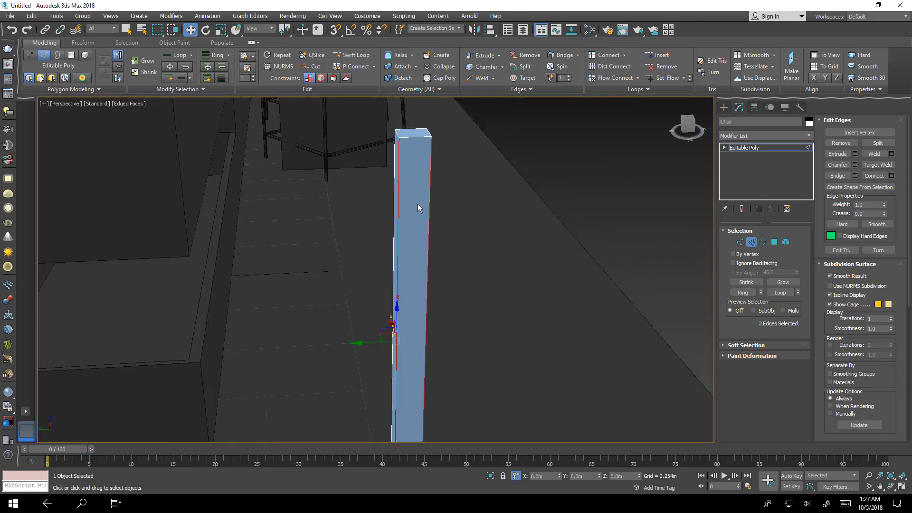
{"action": "middle_click_drag", "start_coordinate": [440, 230], "coordinate": [443, 210], "text": "alt"}
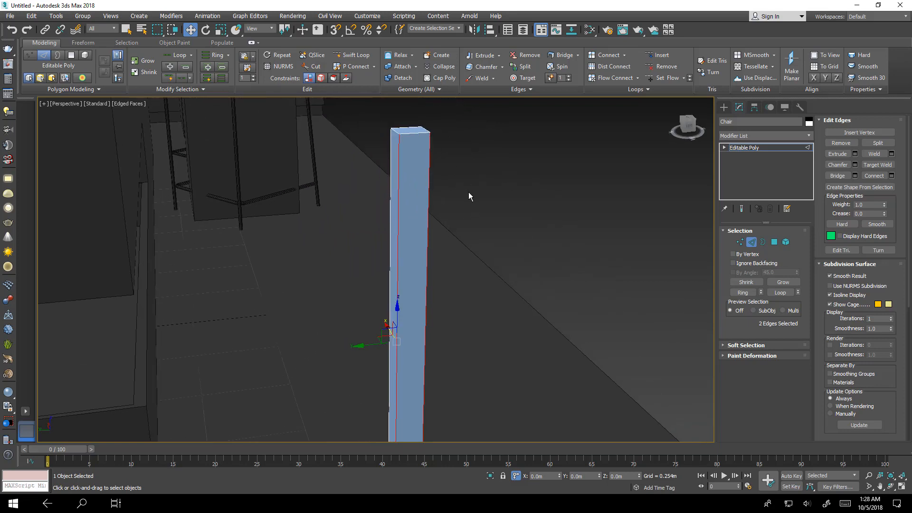
{"action": "left_click", "coordinate": [891, 176]}
{"action": "scroll", "coordinate": [399, 339], "scroll_direction": "up", "scroll_amount": 5}
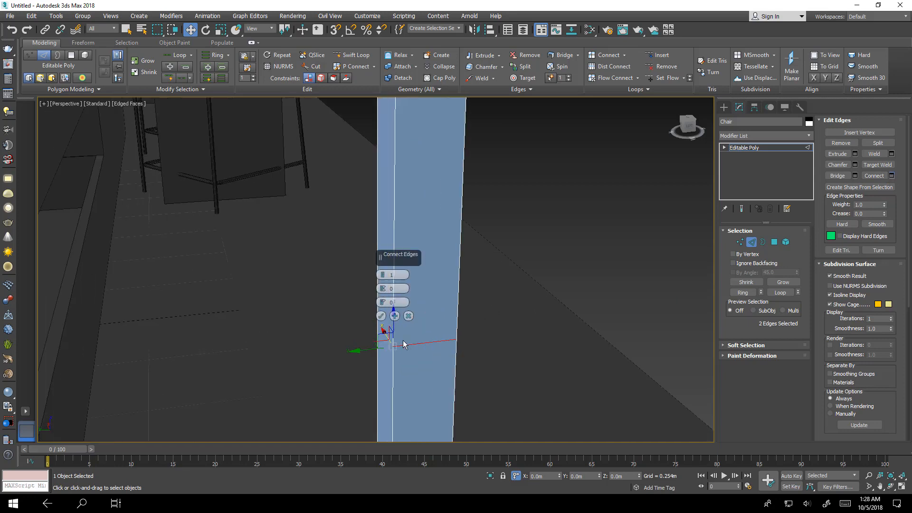
{"action": "middle_click_drag", "start_coordinate": [443, 346], "coordinate": [422, 352], "text": "alt"}
{"action": "left_click", "coordinate": [408, 316]}
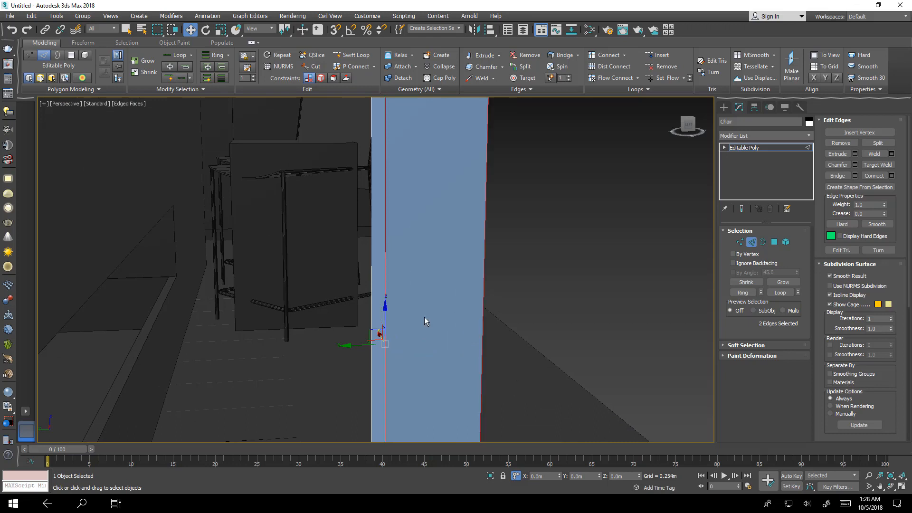
- Select all eight vertical edges of the two backrest posts and connect them with 10 segments
{"action": "scroll", "coordinate": [481, 300], "scroll_direction": "down", "scroll_amount": 6}
{"action": "left_click_drag", "start_coordinate": [465, 284], "coordinate": [393, 302]}
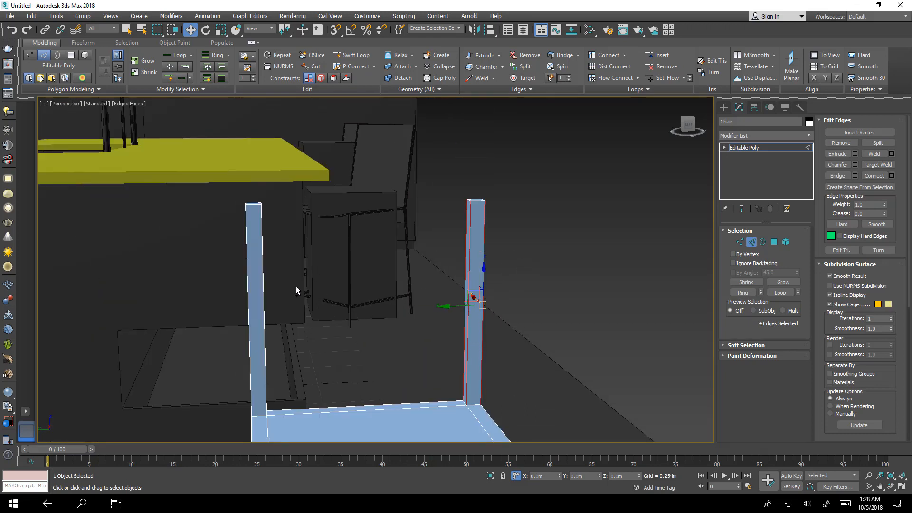
{"action": "left_click_drag", "start_coordinate": [294, 287], "coordinate": [19, 356], "text": "ctrl"}
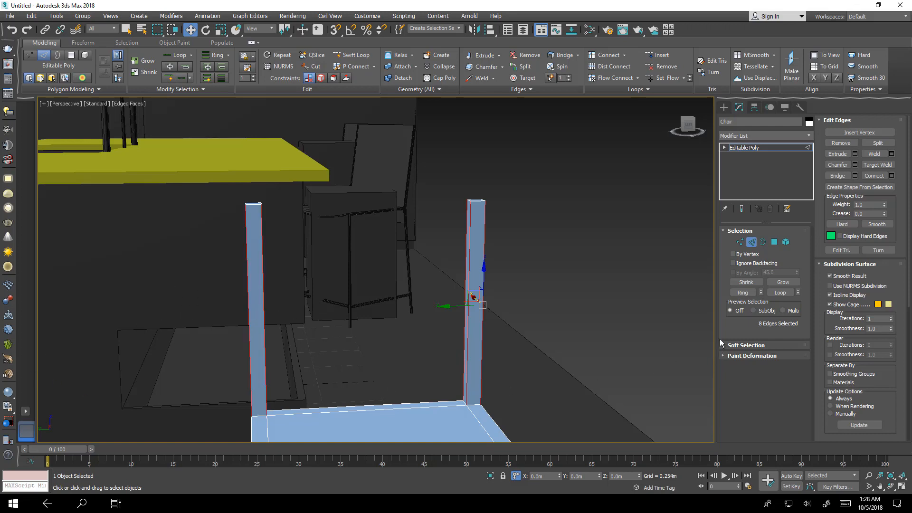
{"action": "left_click", "coordinate": [891, 175]}
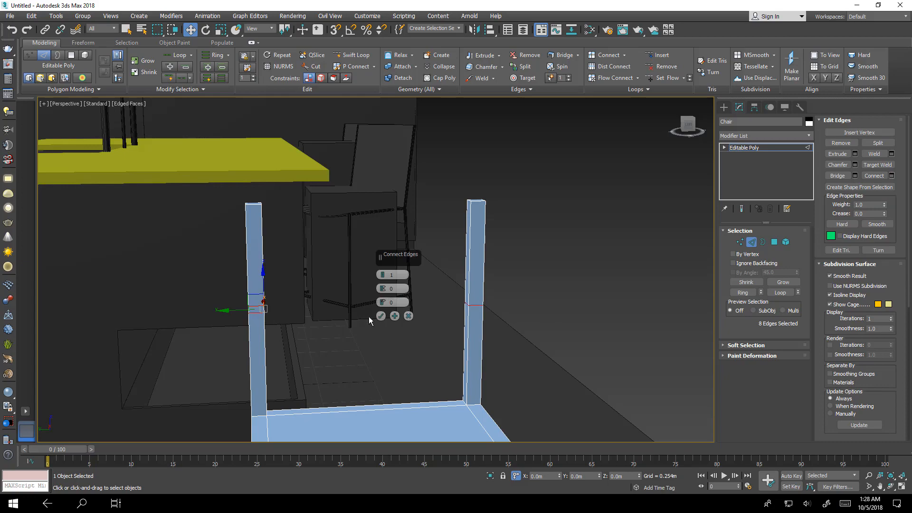
{"action": "mouse_move", "coordinate": [462, 316]}
{"action": "middle_mouse_down", "text": "alt"}
{"action": "mouse_move", "coordinate": [485, 326]}
{"action": "mouse_move", "coordinate": [343, 331]}
{"action": "mouse_move", "coordinate": [343, 352]}
{"action": "mouse_move", "coordinate": [471, 346]}
{"action": "mouse_move", "coordinate": [485, 329]}
{"action": "mouse_move", "coordinate": [474, 327]}
{"action": "middle_mouse_up", "text": "alt"}
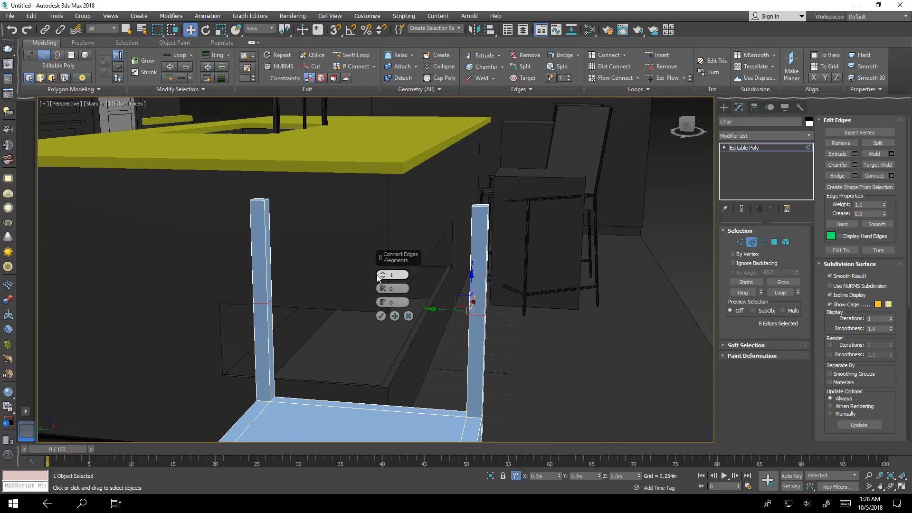
{"action": "left_click_drag", "start_coordinate": [383, 277], "coordinate": [382, 272]}
{"action": "left_click", "coordinate": [382, 273]}
{"action": "middle_click_drag", "start_coordinate": [328, 307], "coordinate": [315, 306], "text": "alt"}
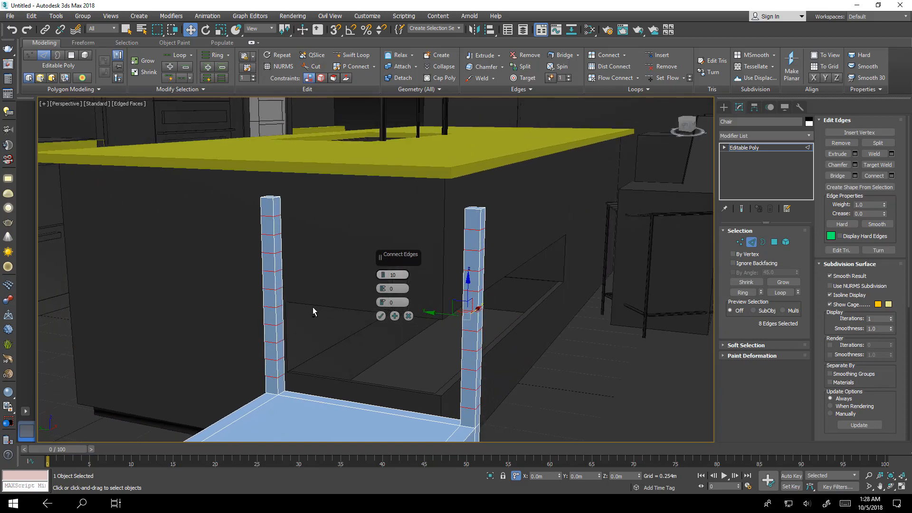
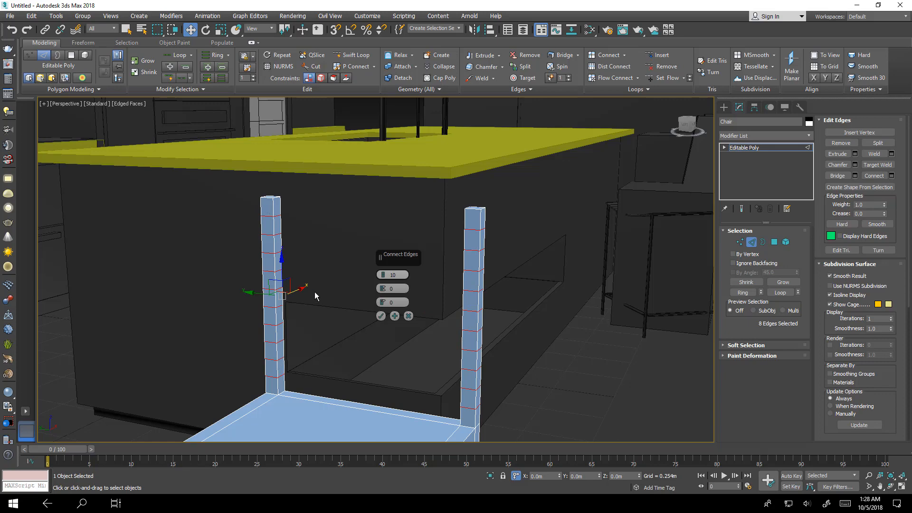
{"action": "middle_click_drag", "start_coordinate": [314, 292], "coordinate": [368, 314], "text": "alt"}
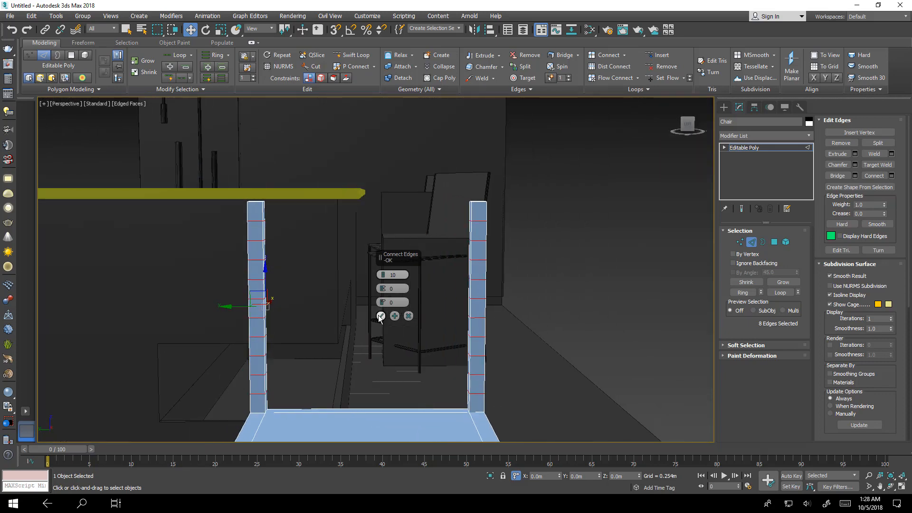
{"action": "left_click", "coordinate": [381, 316]}
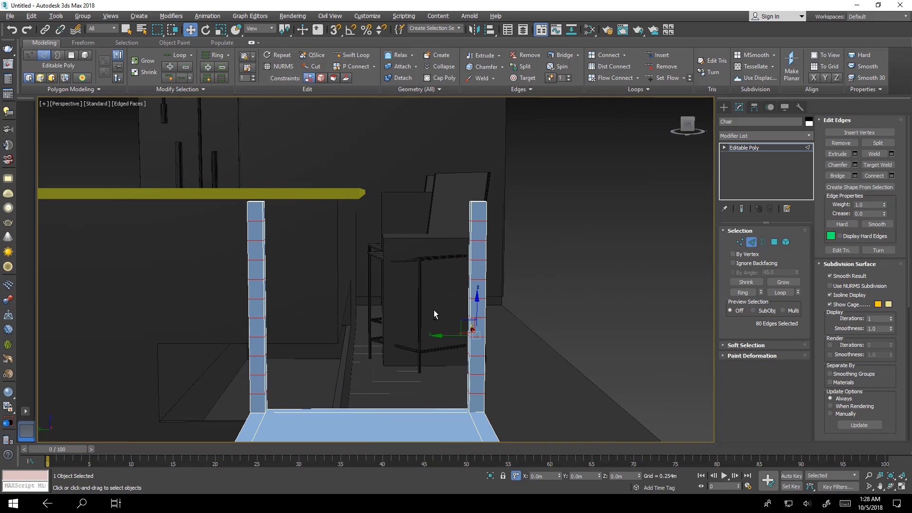
- Check the segment loops along both backrest posts from several sides and switch to polygon selection level
{"action": "middle_click_drag", "start_coordinate": [435, 310], "coordinate": [487, 323], "text": "alt"}
{"action": "scroll", "coordinate": [447, 203], "scroll_direction": "up", "scroll_amount": 6}
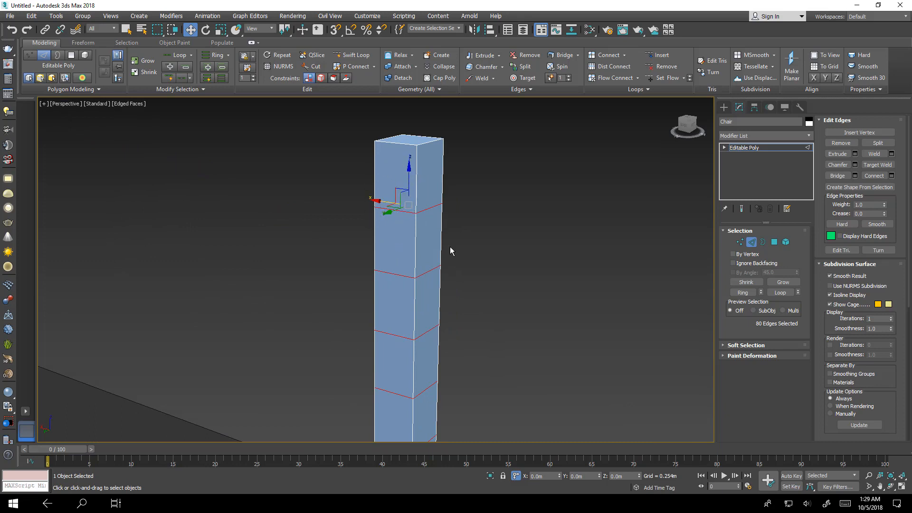
{"action": "middle_click_drag", "start_coordinate": [450, 247], "coordinate": [407, 247], "text": "alt"}
{"action": "scroll", "coordinate": [405, 248], "scroll_direction": "down", "scroll_amount": 3}
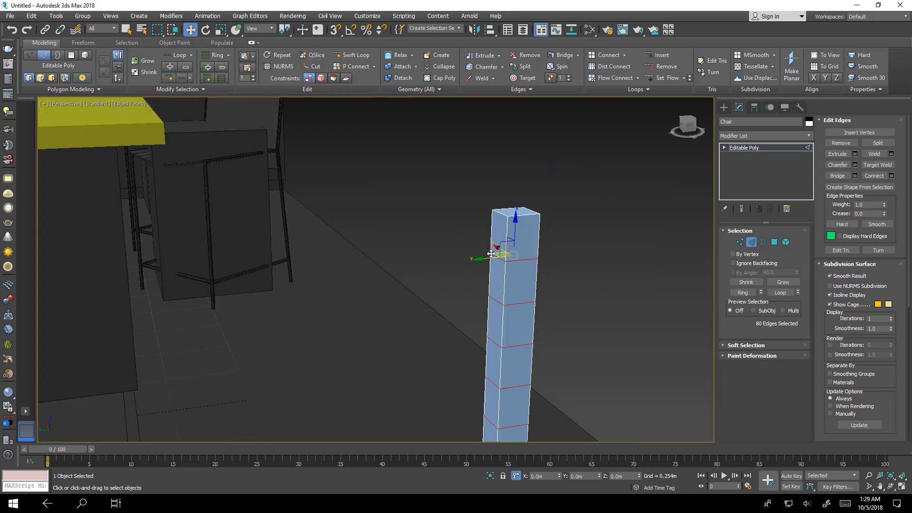
{"action": "middle_click_drag", "start_coordinate": [470, 319], "coordinate": [455, 261]}
{"action": "scroll", "coordinate": [455, 261], "scroll_direction": "down", "scroll_amount": 2}
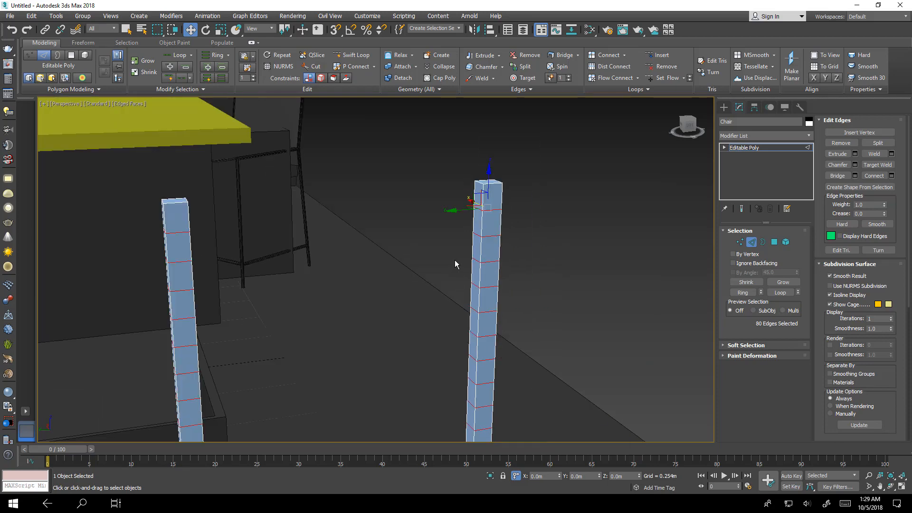
{"action": "left_click", "coordinate": [487, 261]}
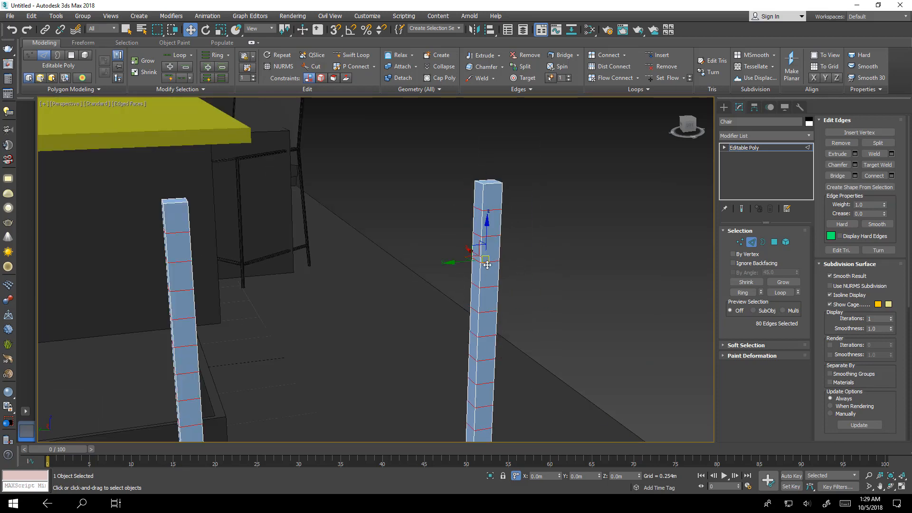
{"action": "middle_click_drag", "start_coordinate": [413, 310], "coordinate": [360, 318], "text": "alt"}
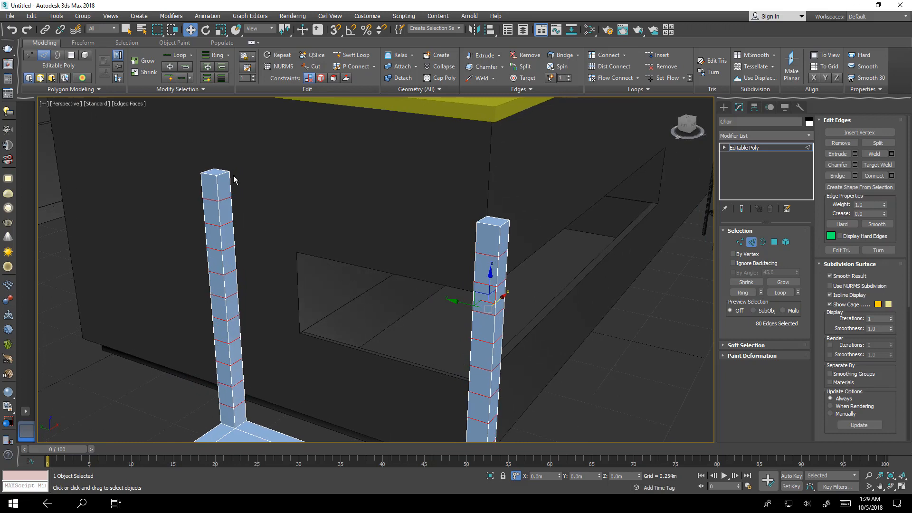
{"action": "middle_click_drag", "start_coordinate": [279, 246], "coordinate": [273, 246]}
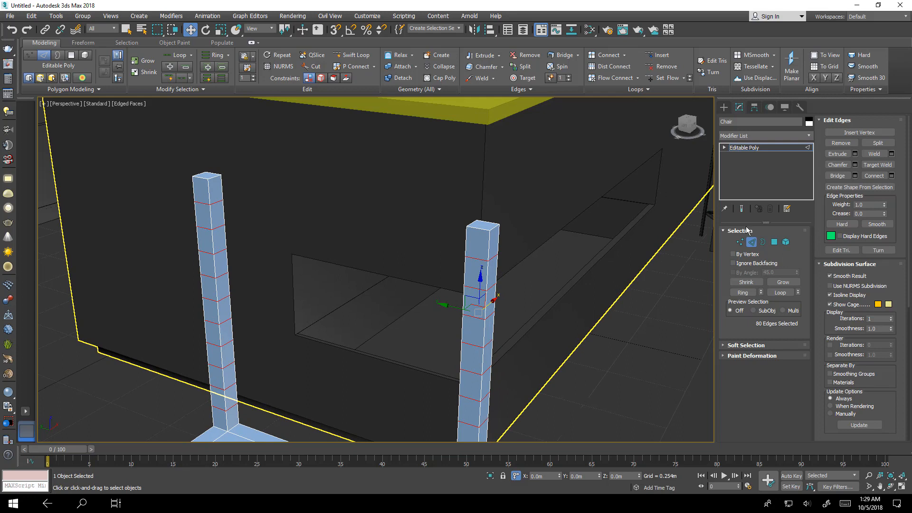
{"action": "left_click", "coordinate": [774, 241]}
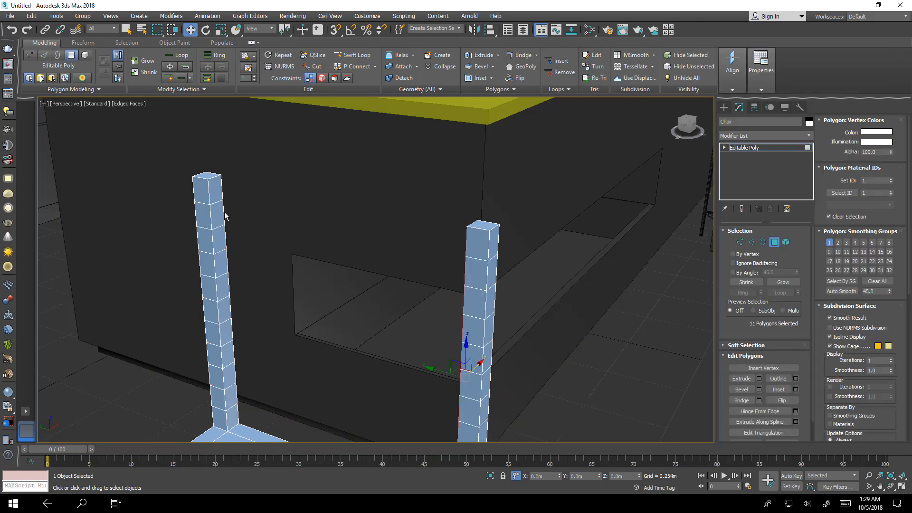
{"action": "scroll", "coordinate": [222, 185], "scroll_direction": "up", "scroll_amount": 4}
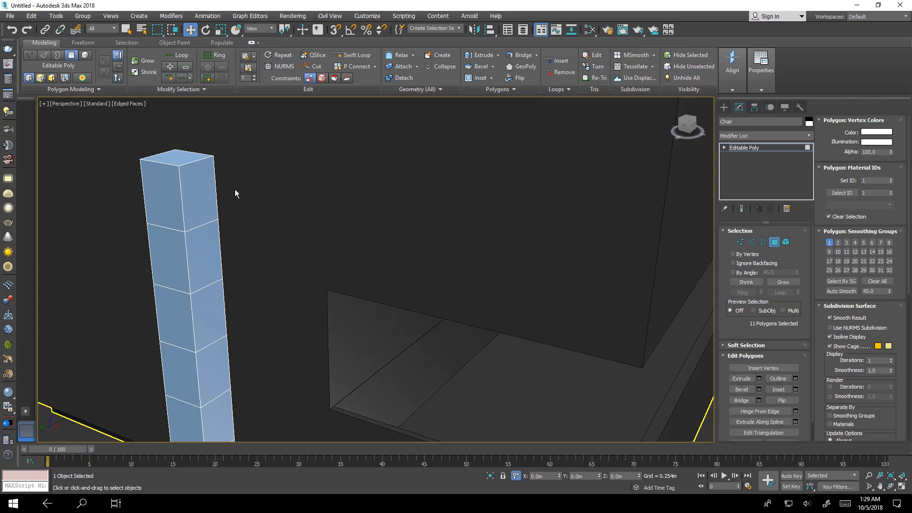
{"action": "left_click", "coordinate": [206, 195]}
{"action": "scroll", "coordinate": [209, 194], "scroll_direction": "down", "scroll_amount": 3}
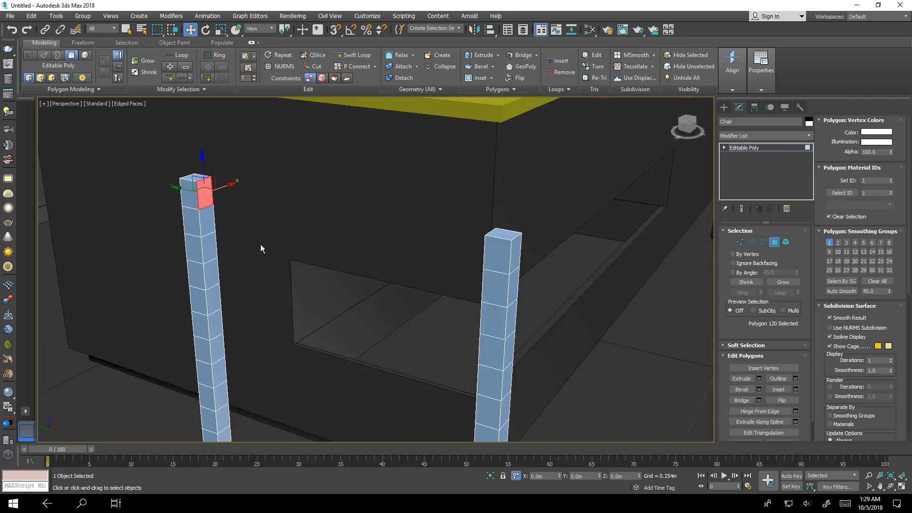
{"action": "middle_click_drag", "start_coordinate": [263, 245], "coordinate": [323, 251], "text": "alt"}
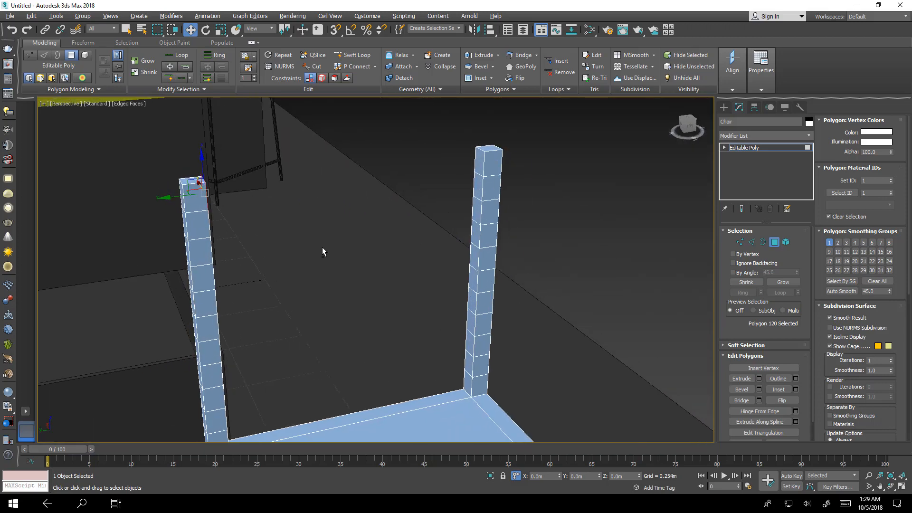
{"action": "left_click", "coordinate": [477, 165], "text": "ctrl"}
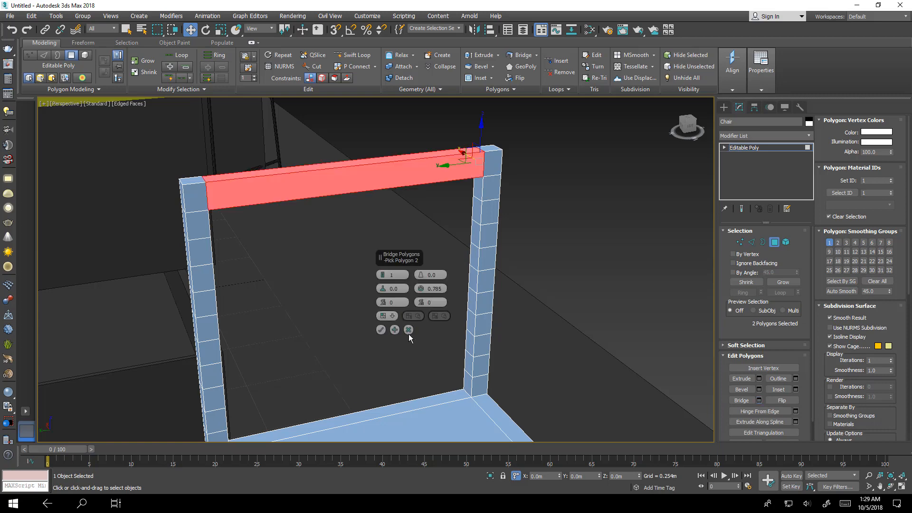
{"action": "left_click", "coordinate": [408, 329]}
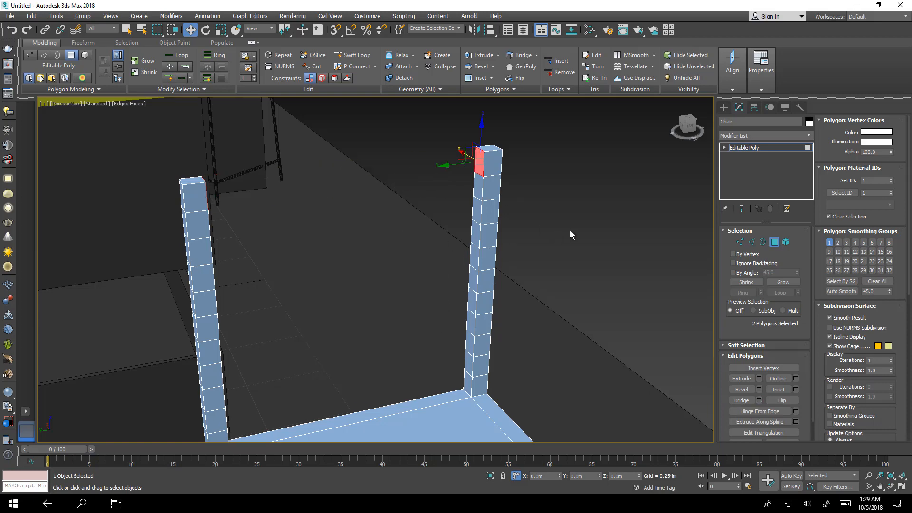
- On the positive Y backrest post, select five alternating inner-facing polygons, starting with the second from the top
{"action": "middle_click_drag", "start_coordinate": [571, 231], "coordinate": [512, 233], "text": "alt"}
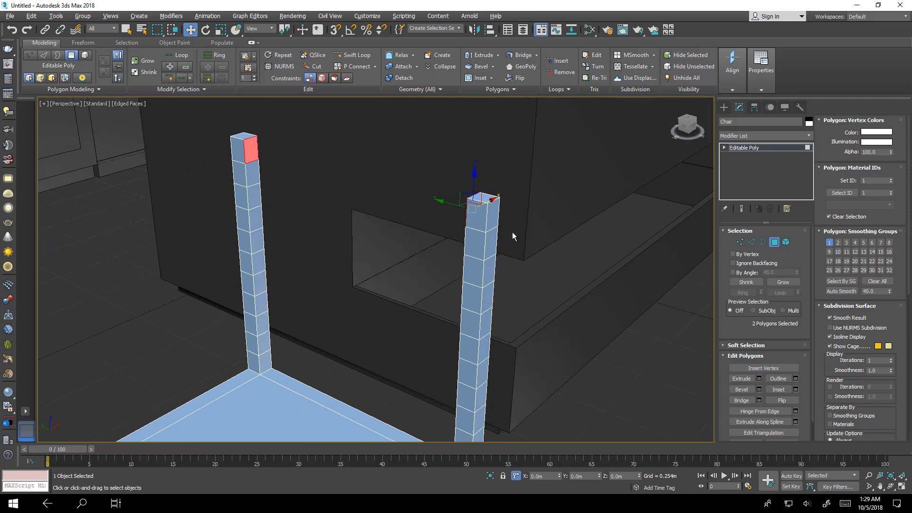
{"action": "left_click", "coordinate": [250, 175]}
{"action": "left_click", "coordinate": [257, 220], "text": "ctrl"}
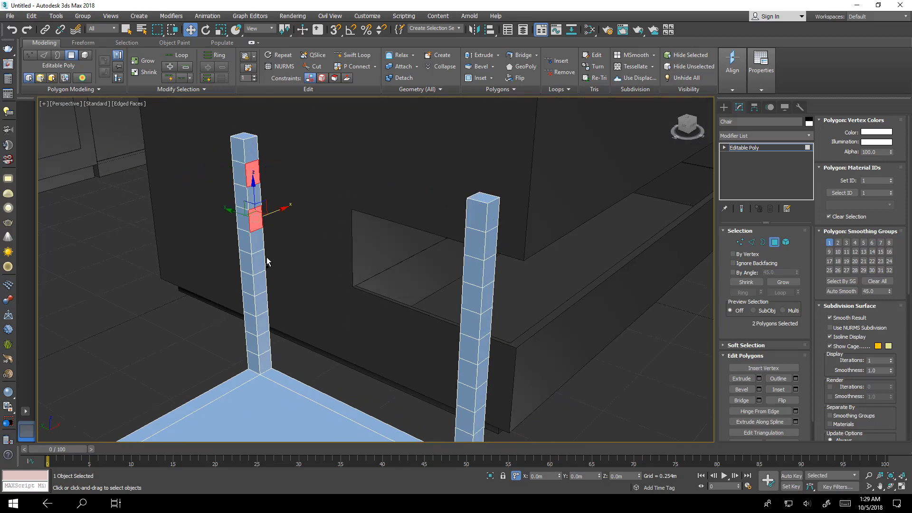
{"action": "left_click", "coordinate": [254, 261], "text": "ctrl"}
{"action": "left_click", "coordinate": [260, 304], "text": "ctrl"}
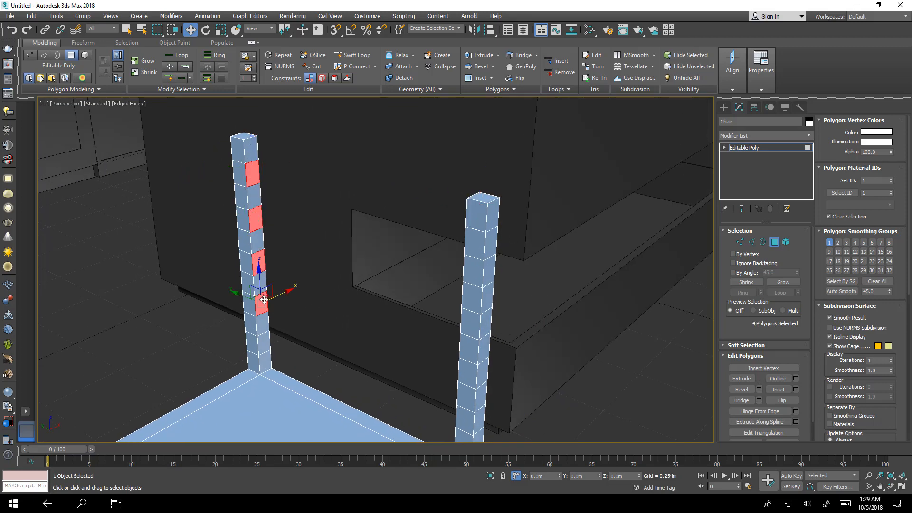
{"action": "left_click", "coordinate": [267, 339], "text": "ctrl"}
- Add the five matching alternating inner-facing polygons on the other backrest post to the selection, starting with the second from the top
{"action": "middle_click_drag", "start_coordinate": [359, 325], "coordinate": [419, 320], "text": "alt"}
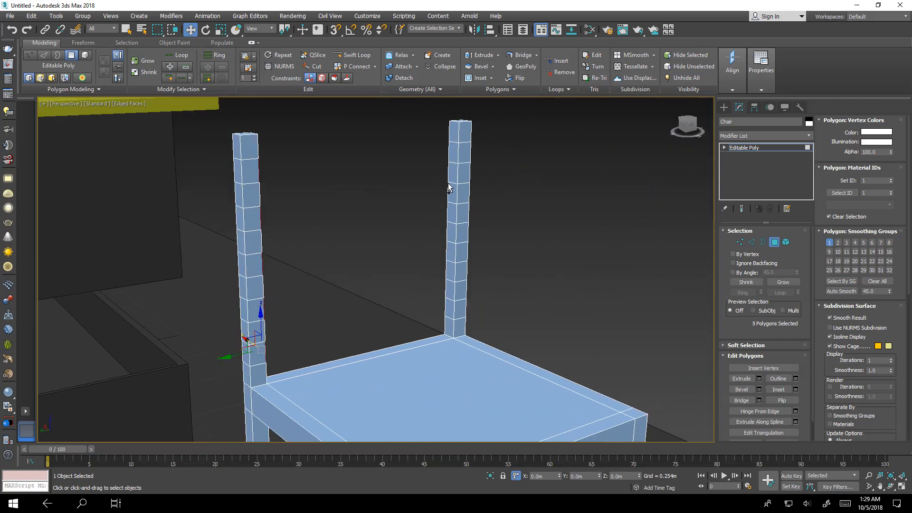
{"action": "left_click", "coordinate": [454, 155], "text": "ctrl"}
{"action": "left_click", "coordinate": [453, 192], "text": "ctrl"}
{"action": "left_click", "coordinate": [452, 233], "text": "ctrl"}
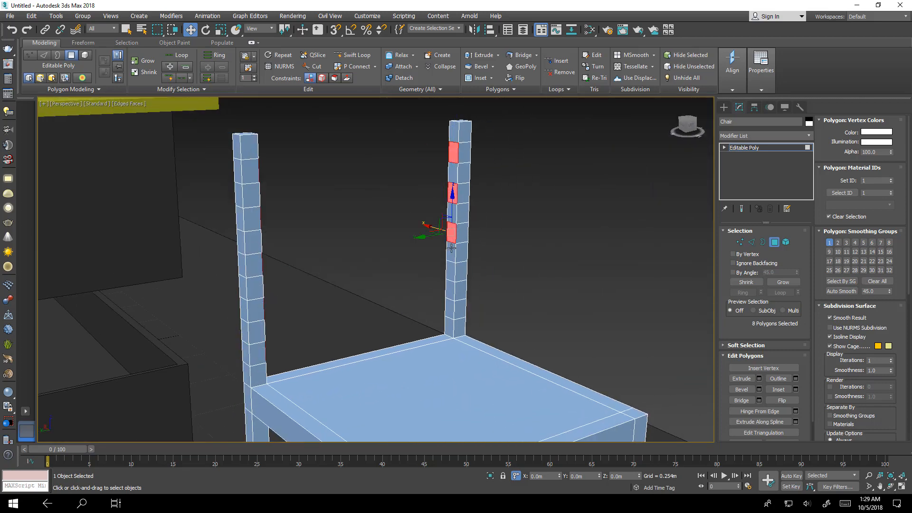
{"action": "left_click", "coordinate": [450, 270], "text": "ctrl"}
{"action": "left_click", "coordinate": [448, 304], "text": "ctrl"}
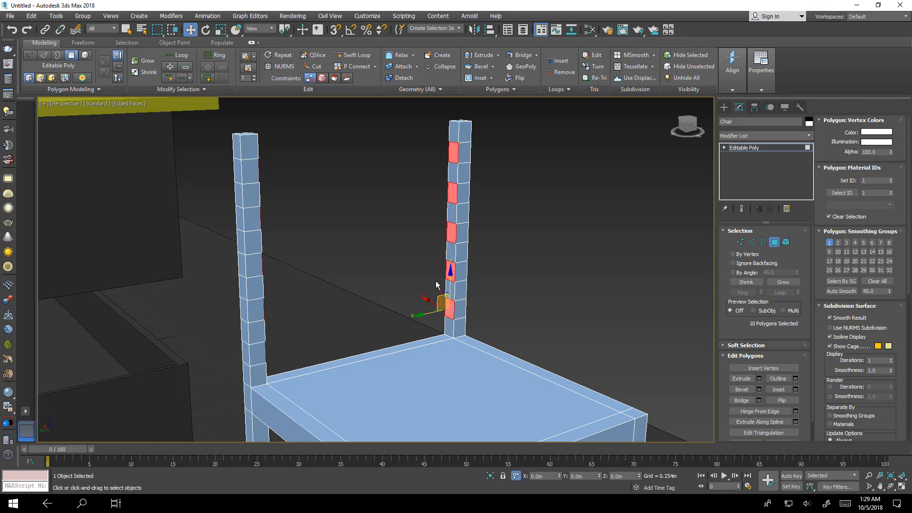
{"action": "middle_click_drag", "start_coordinate": [448, 304], "coordinate": [400, 256], "text": "alt"}
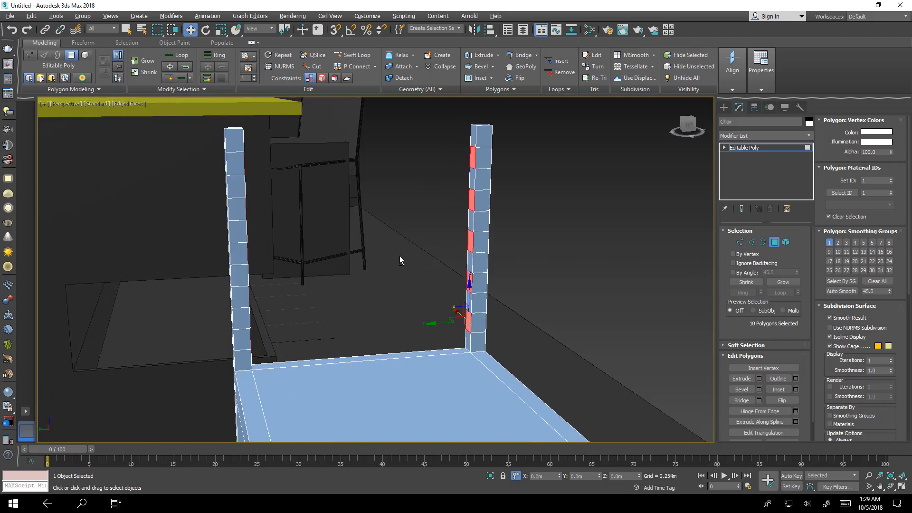
{"action": "left_click", "coordinate": [758, 401]}
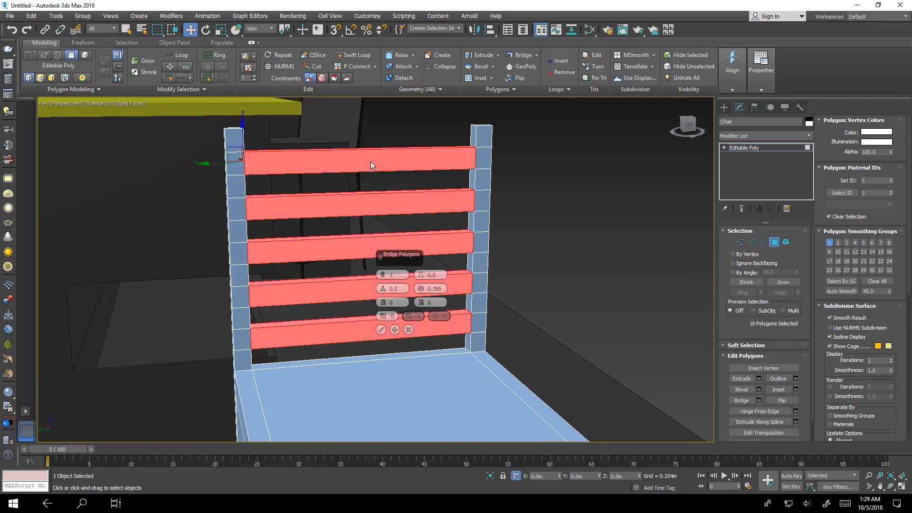
{"action": "middle_click_drag", "start_coordinate": [372, 162], "coordinate": [335, 210], "text": "alt"}
{"action": "scroll", "coordinate": [295, 132], "scroll_direction": "up", "scroll_amount": 10}
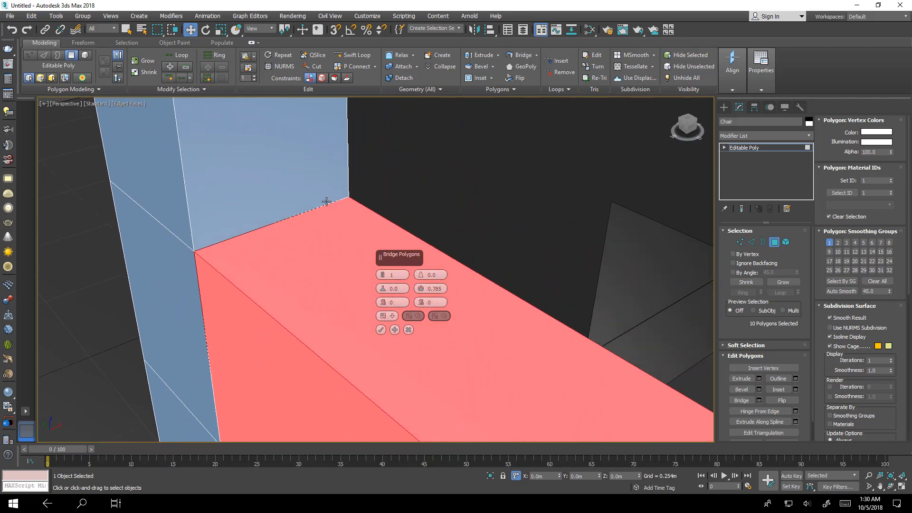
{"action": "scroll", "coordinate": [230, 246], "scroll_direction": "down", "scroll_amount": 5}
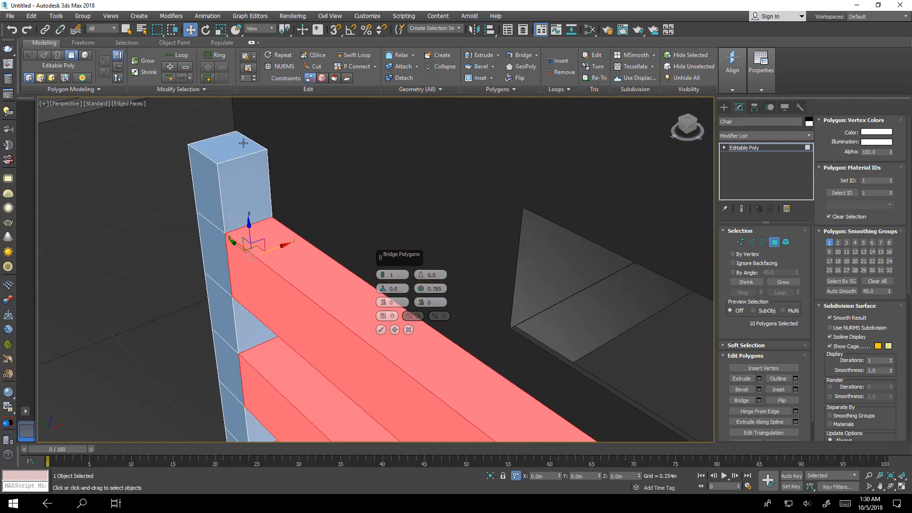
{"action": "scroll", "coordinate": [190, 157], "scroll_direction": "down", "scroll_amount": 5}
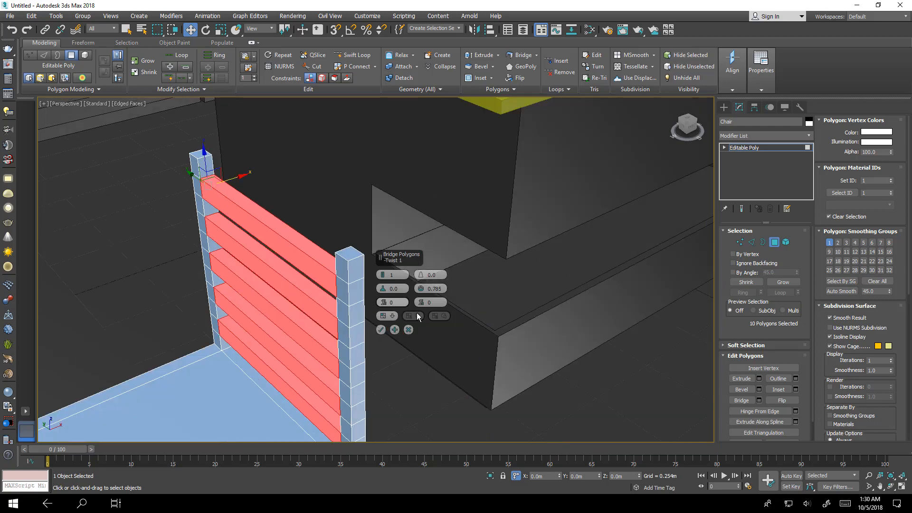
{"action": "left_click", "coordinate": [411, 328]}
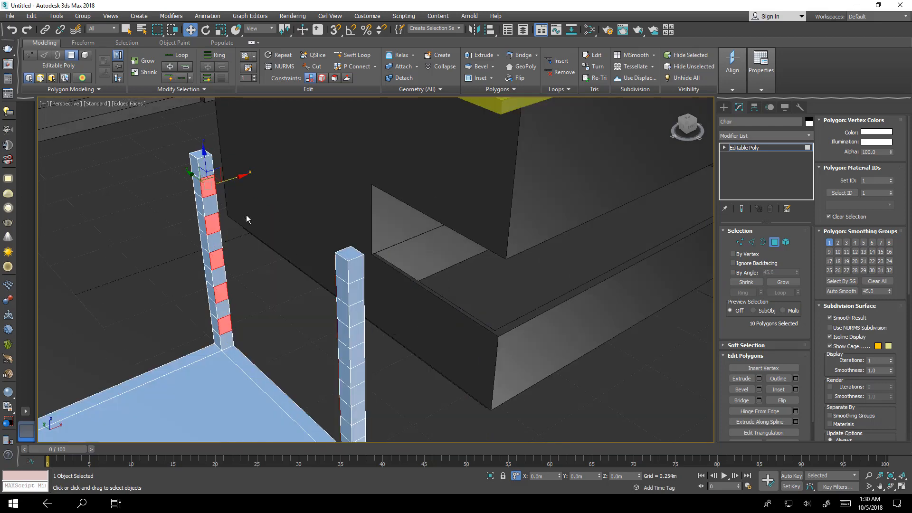
- Save the selected inner polygons of both backrest posts as a named selection set called Back Stripes
{"action": "scroll", "coordinate": [191, 192], "scroll_direction": "up", "scroll_amount": 5}
{"action": "middle_click_drag", "start_coordinate": [302, 176], "coordinate": [273, 181]}
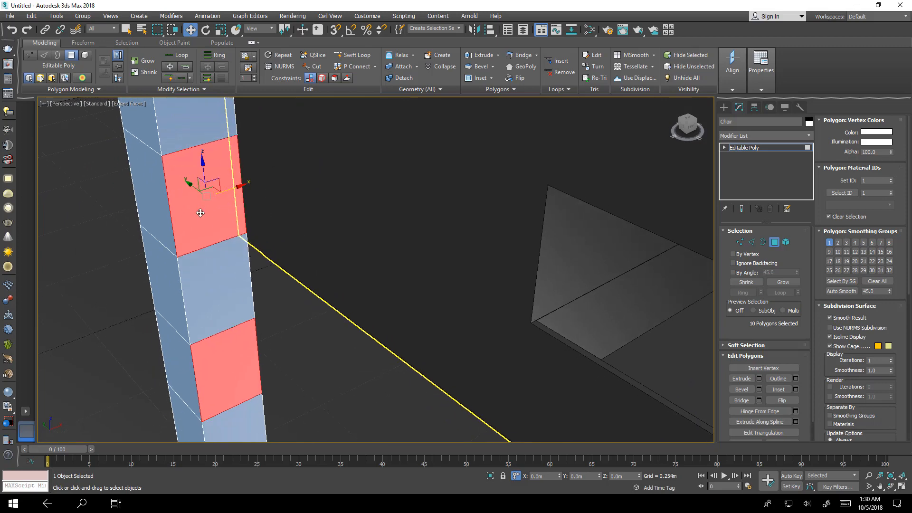
{"action": "scroll", "coordinate": [316, 233], "scroll_direction": "down", "scroll_amount": 10}
{"action": "middle_click_drag", "start_coordinate": [241, 274], "coordinate": [232, 217], "text": "alt"}
{"action": "left_click", "coordinate": [219, 247]}
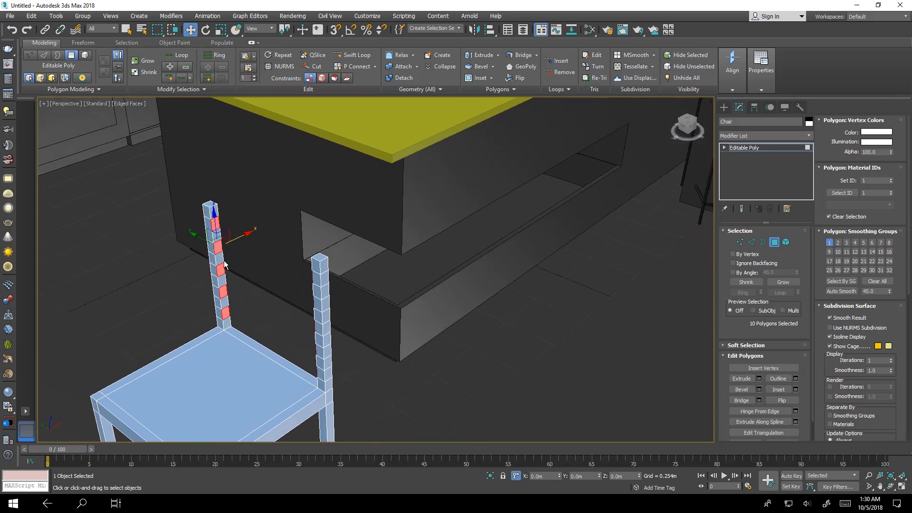
{"action": "middle_click_drag", "start_coordinate": [315, 301], "coordinate": [379, 235], "text": "alt"}
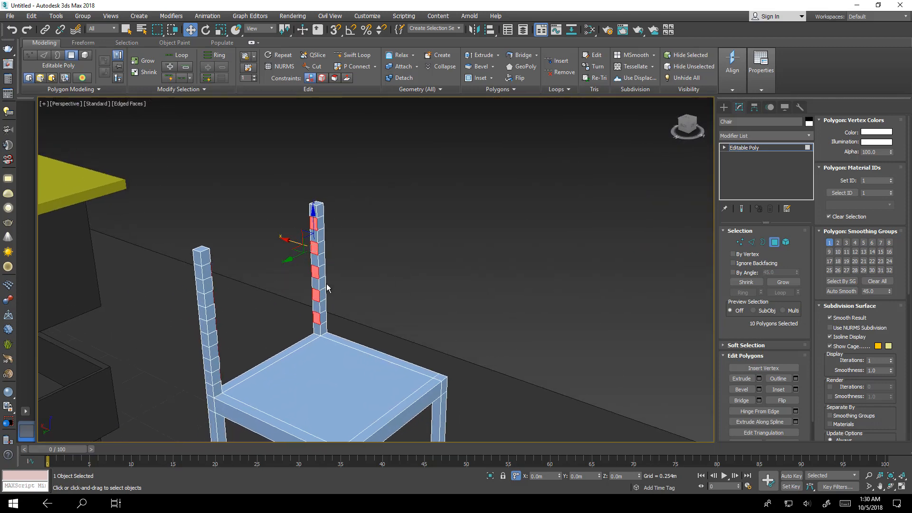
{"action": "left_click", "coordinate": [433, 29]}
- Clear the polygon selection, leave and re-enter polygon level, and recall the Back Stripes selection set
{"action": "left_click", "coordinate": [361, 235]}
{"action": "left_click", "coordinate": [774, 242]}
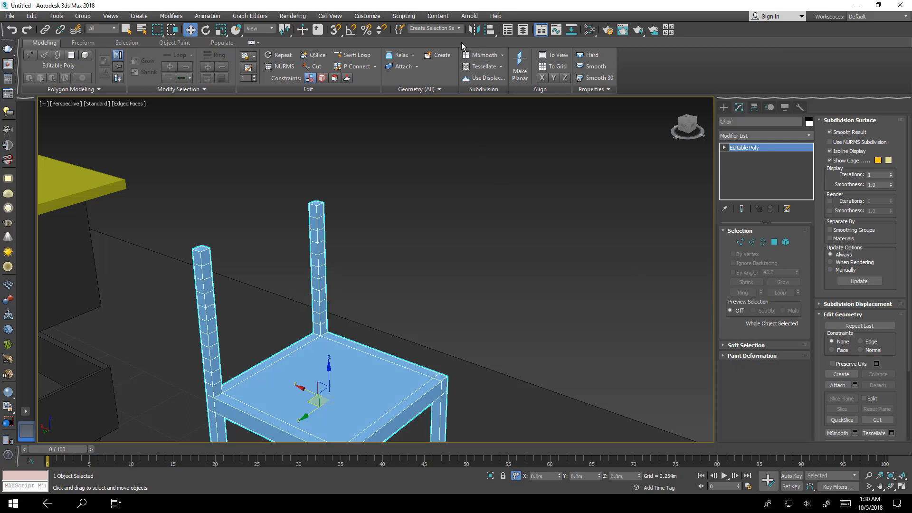
{"action": "left_click", "coordinate": [456, 29]}
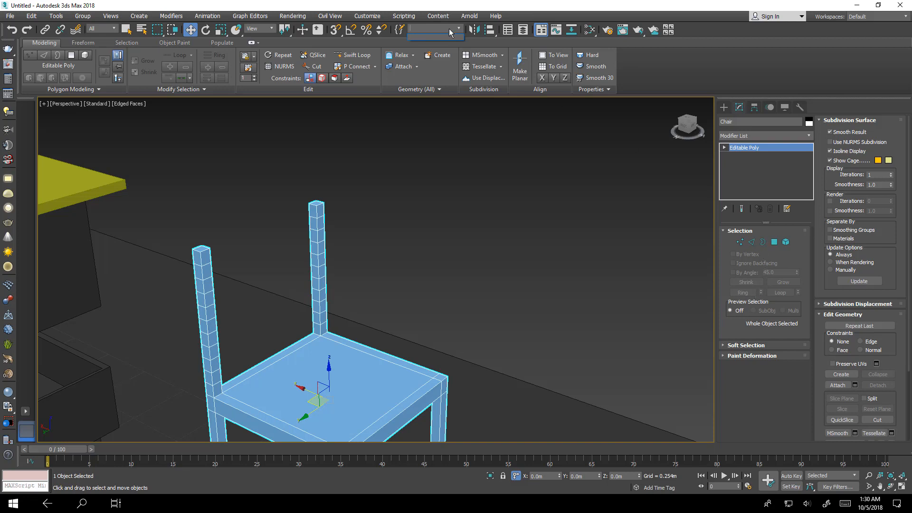
{"action": "left_click", "coordinate": [776, 243]}
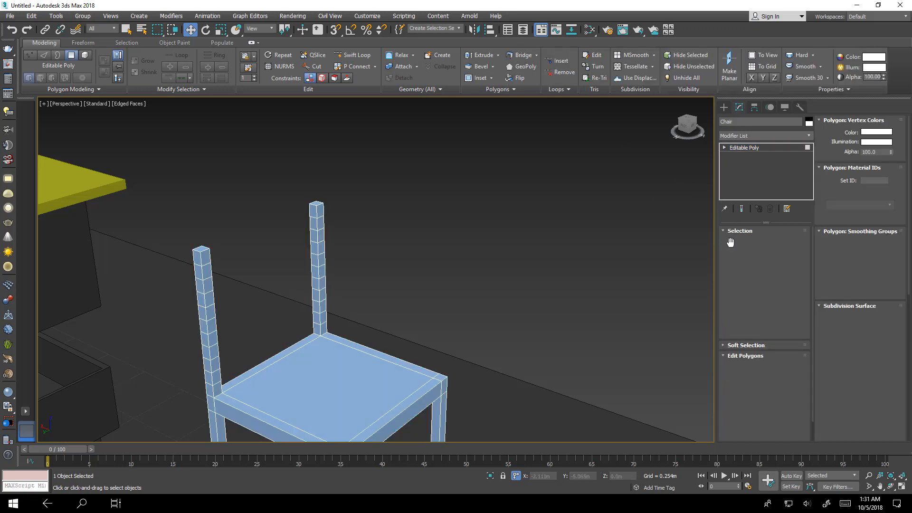
{"action": "left_click", "coordinate": [458, 30]}
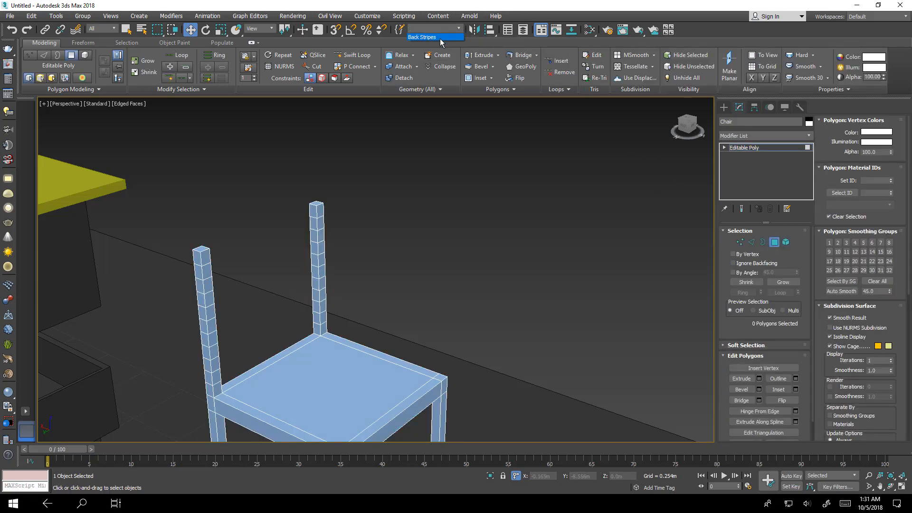
{"action": "left_click", "coordinate": [441, 41]}
{"action": "middle_click_drag", "start_coordinate": [420, 263], "coordinate": [256, 344], "text": "alt"}
{"action": "middle_click_drag", "start_coordinate": [270, 268], "coordinate": [267, 267], "text": "alt"}
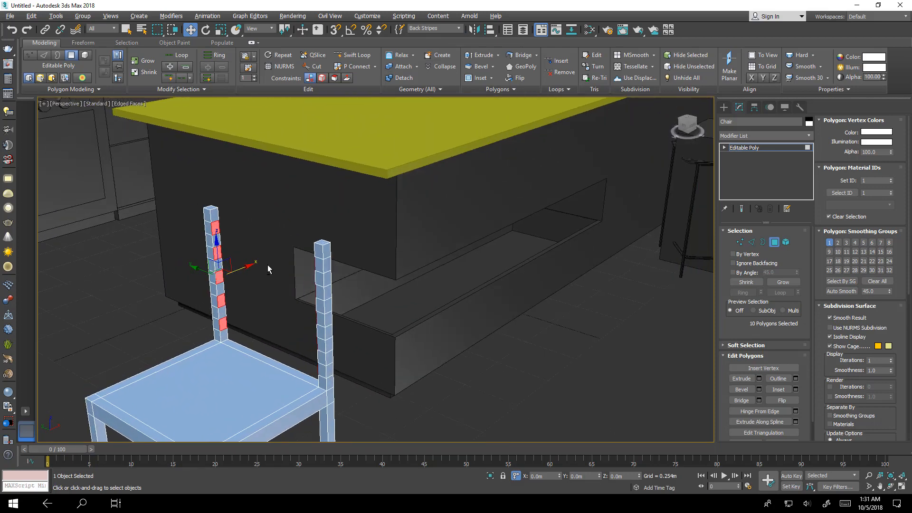
- Start an inset on the Back Stripes polygons, reset its amount to zero and raise it to 0.006 m
{"action": "scroll", "coordinate": [214, 234], "scroll_direction": "up", "scroll_amount": 5}
{"action": "middle_click_drag", "start_coordinate": [214, 235], "coordinate": [303, 246], "text": "alt"}
{"action": "scroll", "coordinate": [251, 234], "scroll_direction": "down", "scroll_amount": 3}
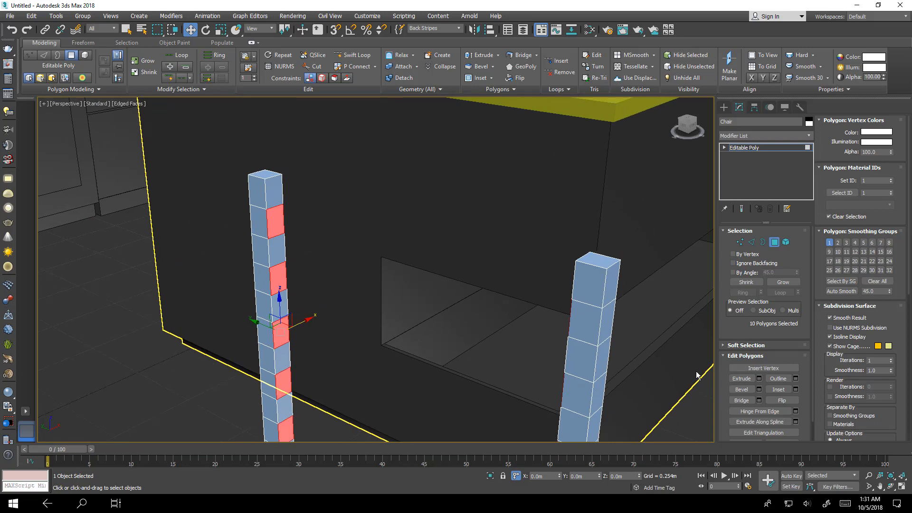
{"action": "left_click", "coordinate": [795, 389]}
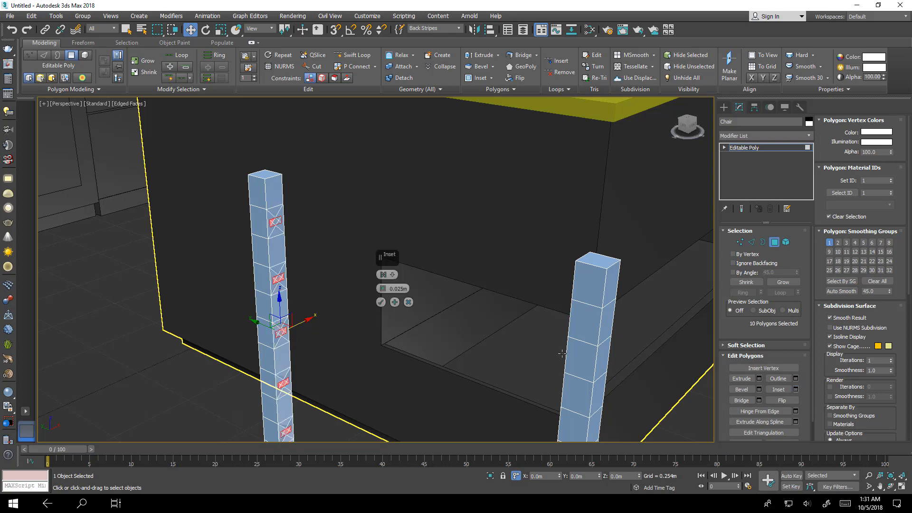
{"action": "right_click", "coordinate": [384, 289]}
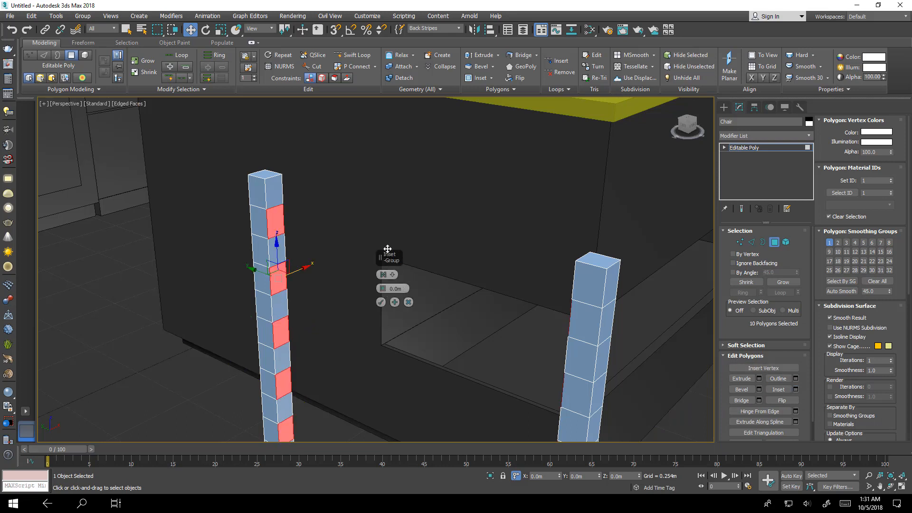
{"action": "left_click_drag", "start_coordinate": [387, 252], "coordinate": [346, 202]}
{"action": "scroll", "coordinate": [300, 219], "scroll_direction": "up", "scroll_amount": 4}
{"action": "scroll", "coordinate": [280, 219], "scroll_direction": "up", "scroll_amount": 2}
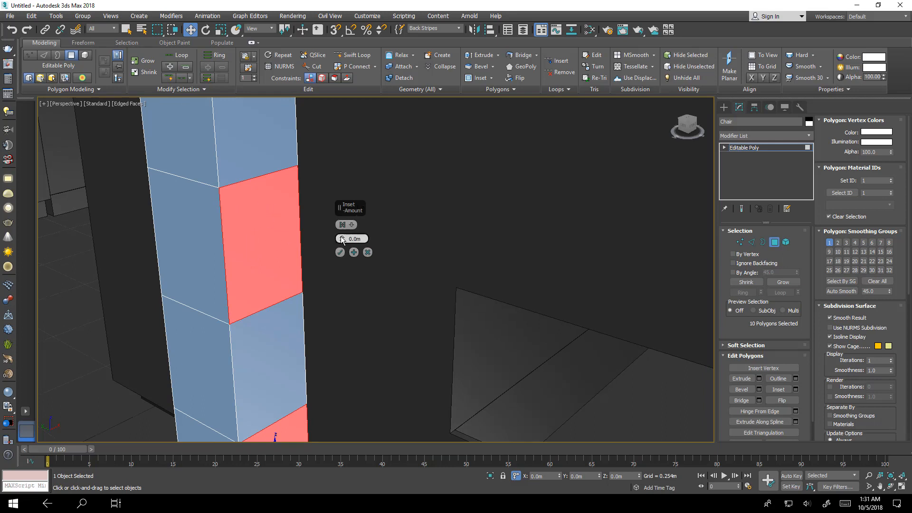
{"action": "left_click_drag", "start_coordinate": [344, 240], "coordinate": [341, 235]}
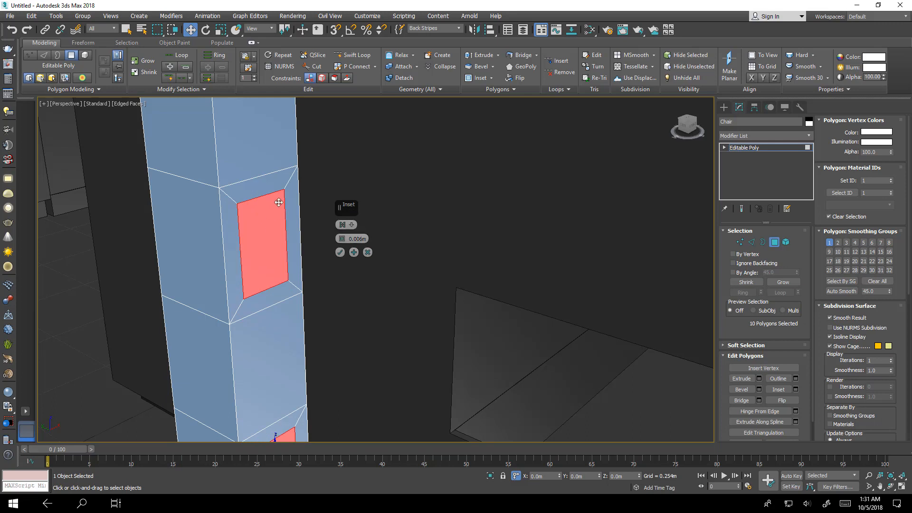
{"action": "left_click", "coordinate": [263, 243]}
{"action": "scroll", "coordinate": [299, 276], "scroll_direction": "down", "scroll_amount": 5}
{"action": "scroll", "coordinate": [295, 263], "scroll_direction": "up", "scroll_amount": 6}
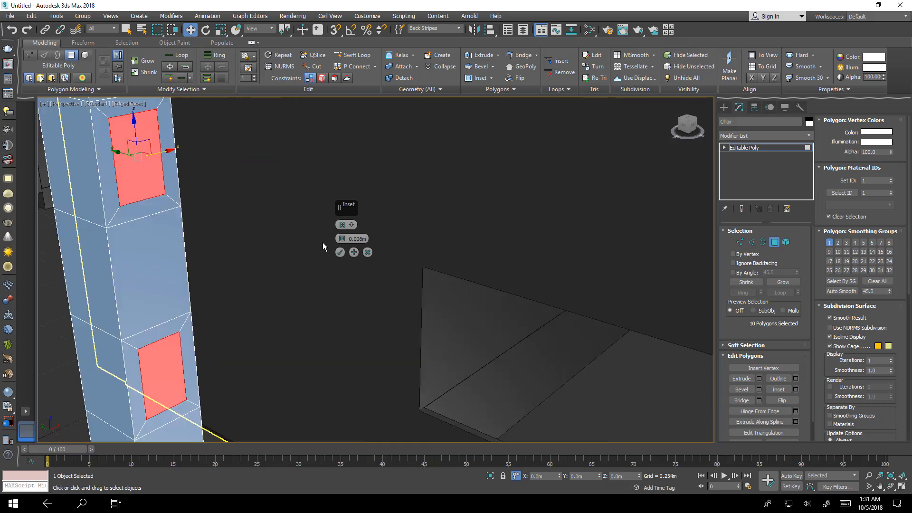
- Set the inset amount to 0.007 m and apply the inset to the post polygons
{"action": "left_click_drag", "start_coordinate": [361, 241], "coordinate": [373, 242]}
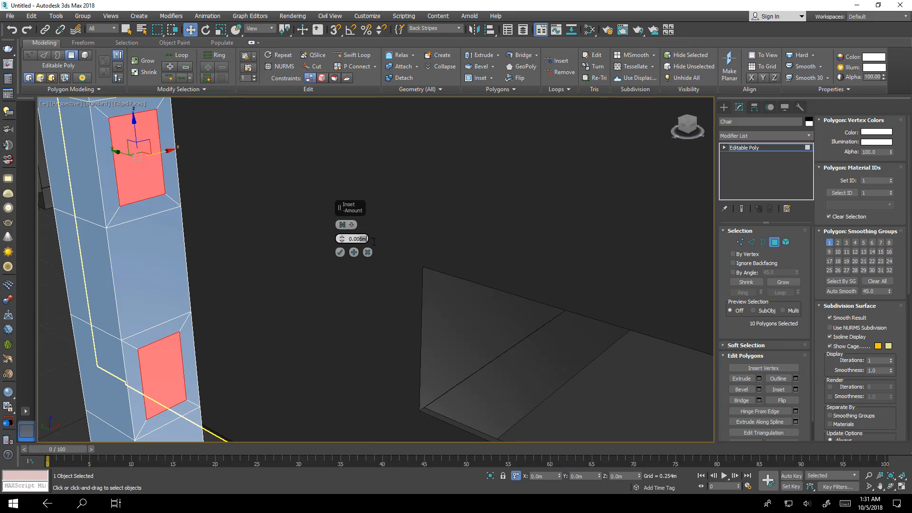
{"action": "type", "text": "7"}
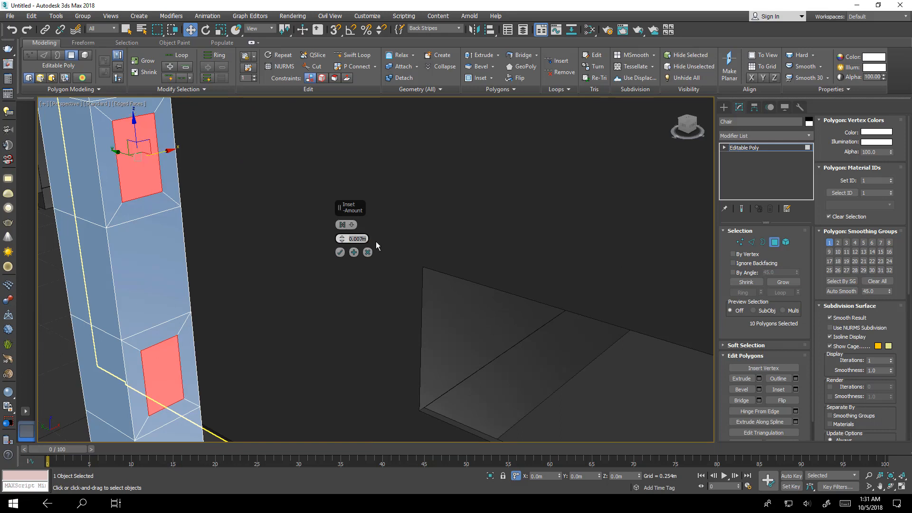
{"action": "left_click", "coordinate": [341, 253]}
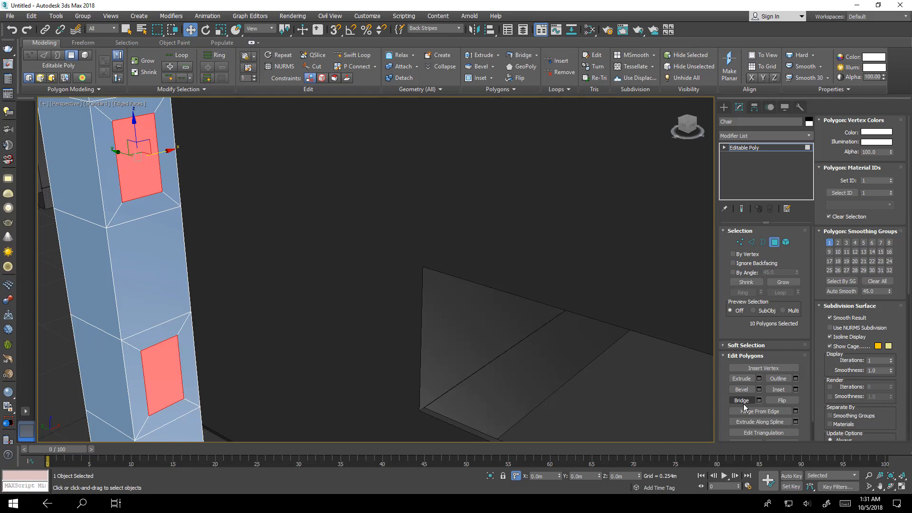
- Bridge the inset polygons between the two backrest posts using 8 segments
{"action": "left_click", "coordinate": [758, 400]}
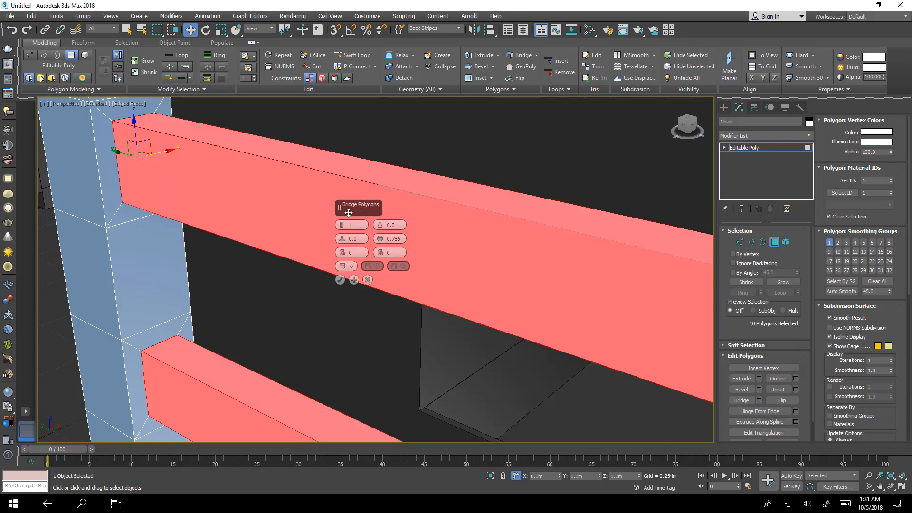
{"action": "left_click_drag", "start_coordinate": [354, 215], "coordinate": [267, 272]}
{"action": "scroll", "coordinate": [267, 272], "scroll_direction": "down", "scroll_amount": 5}
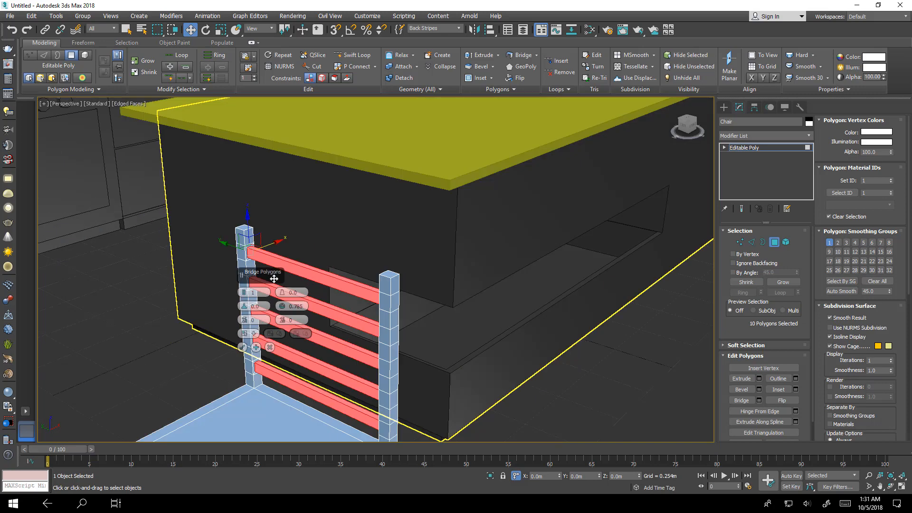
{"action": "middle_click_drag", "start_coordinate": [306, 272], "coordinate": [346, 240]}
{"action": "scroll", "coordinate": [346, 240], "scroll_direction": "up", "scroll_amount": 5}
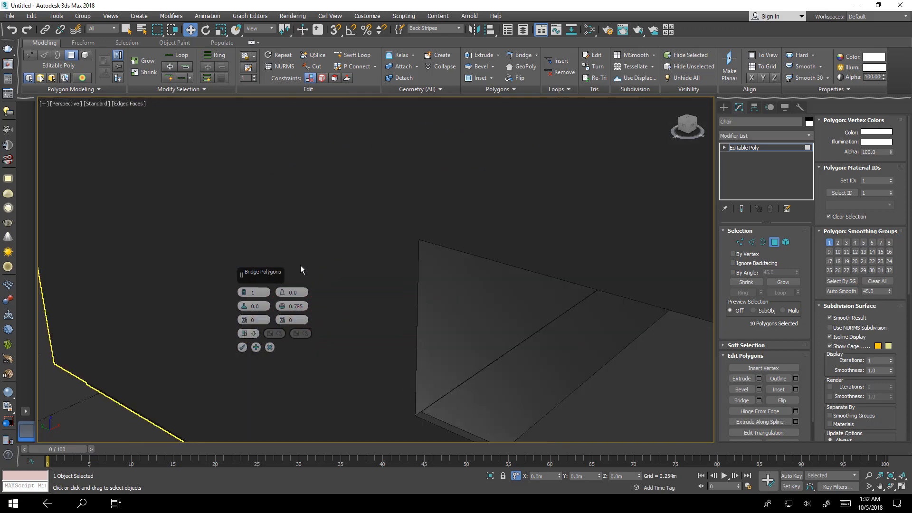
{"action": "scroll", "coordinate": [300, 265], "scroll_direction": "down", "scroll_amount": 5}
{"action": "scroll", "coordinate": [300, 266], "scroll_direction": "up", "scroll_amount": 3}
{"action": "left_click_drag", "start_coordinate": [269, 274], "coordinate": [124, 283]}
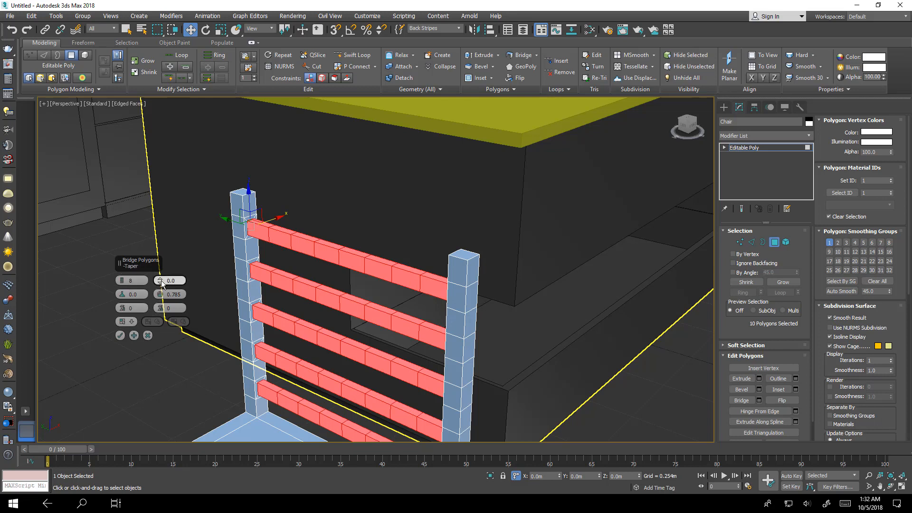
- Set the bridge taper to -0.8 and apply the bridge to create the backrest slats
{"action": "left_click_drag", "start_coordinate": [161, 282], "coordinate": [160, 279]}
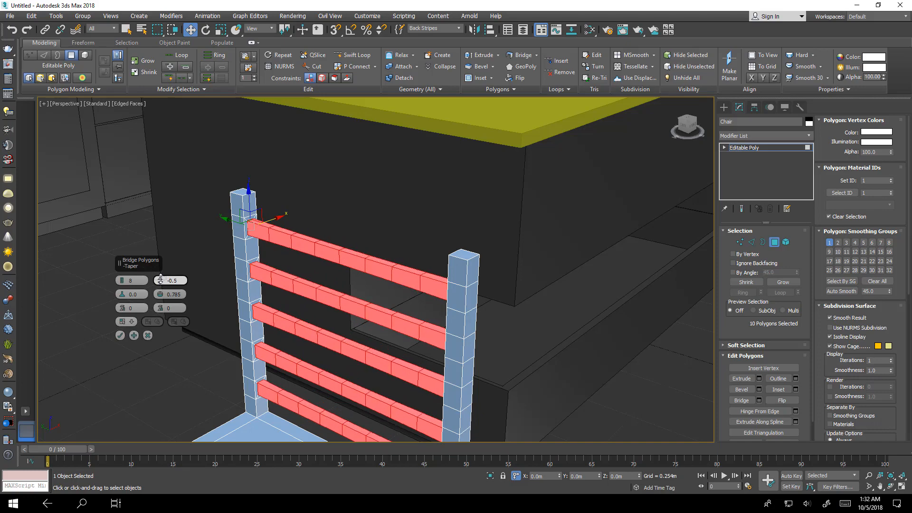
{"action": "middle_click_drag", "start_coordinate": [271, 300], "coordinate": [220, 295], "text": "alt"}
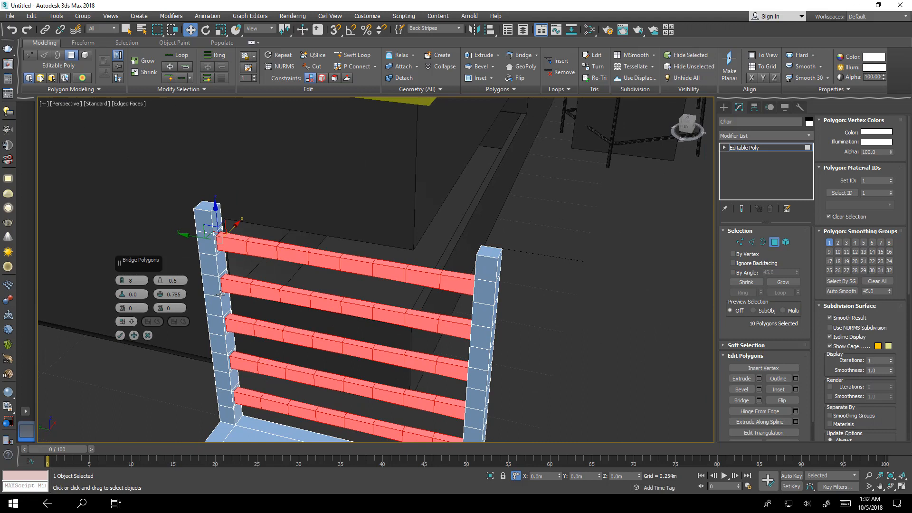
{"action": "left_click", "coordinate": [161, 283]}
{"action": "type", "text": "7"}
{"action": "key", "text": "Return"}
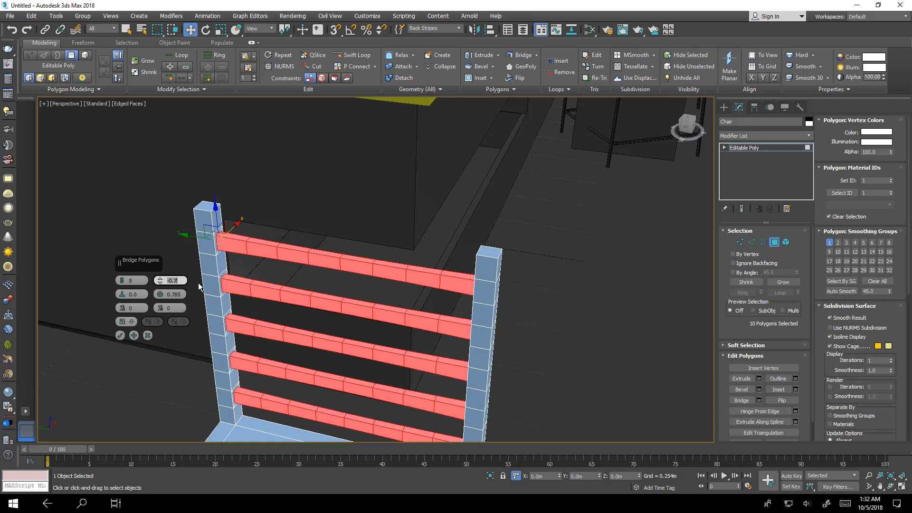
{"action": "key", "text": "Return"}
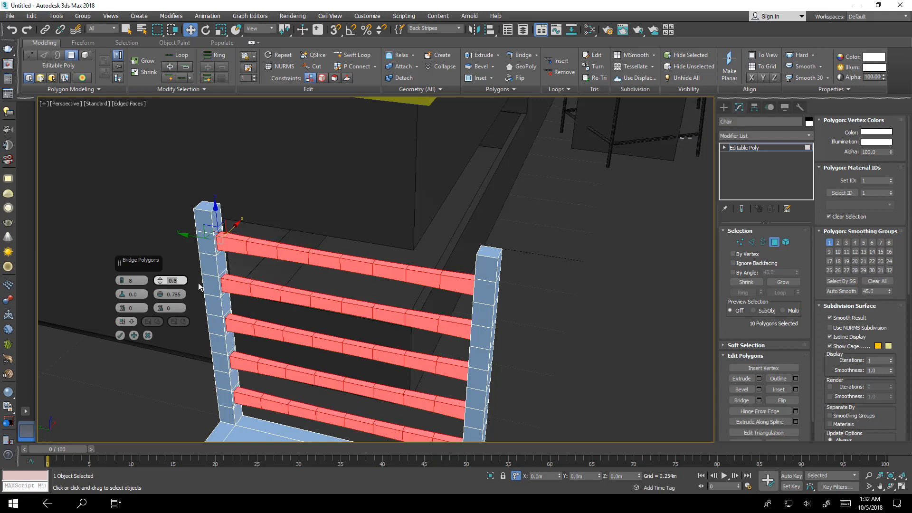
{"action": "middle_click_drag", "start_coordinate": [273, 312], "coordinate": [228, 311], "text": "alt"}
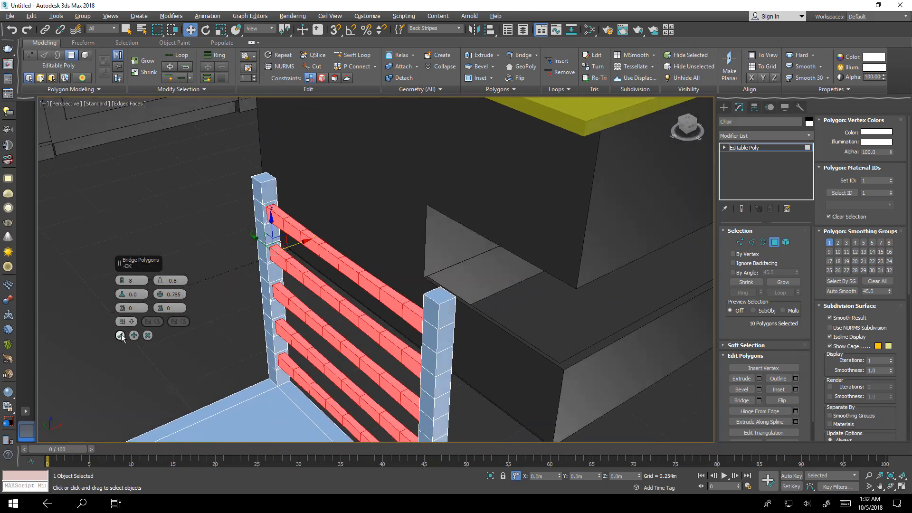
{"action": "left_click", "coordinate": [121, 335]}
- Leave polygon level and inspect the whole chair with its bridged backrest slats from several sides
{"action": "middle_click_drag", "start_coordinate": [289, 328], "coordinate": [665, 243], "text": "alt"}
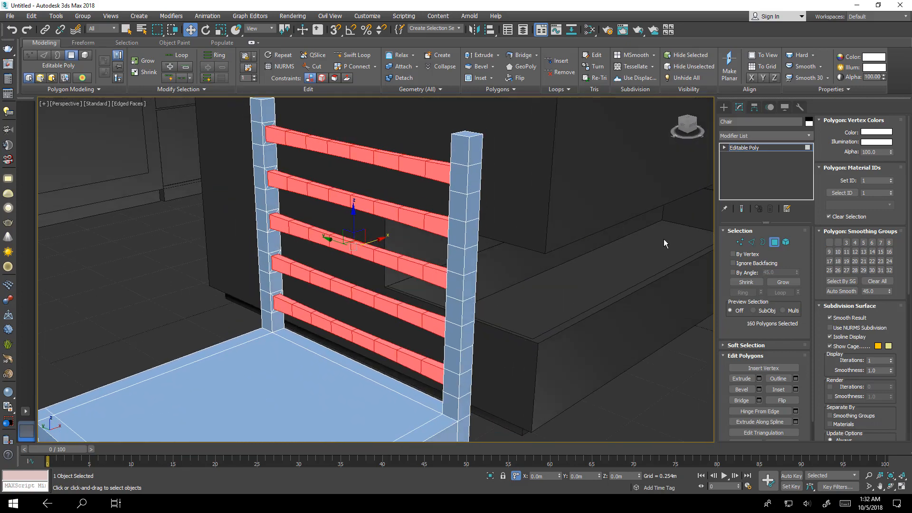
{"action": "left_click", "coordinate": [775, 242]}
{"action": "scroll", "coordinate": [437, 328], "scroll_direction": "down", "scroll_amount": 8}
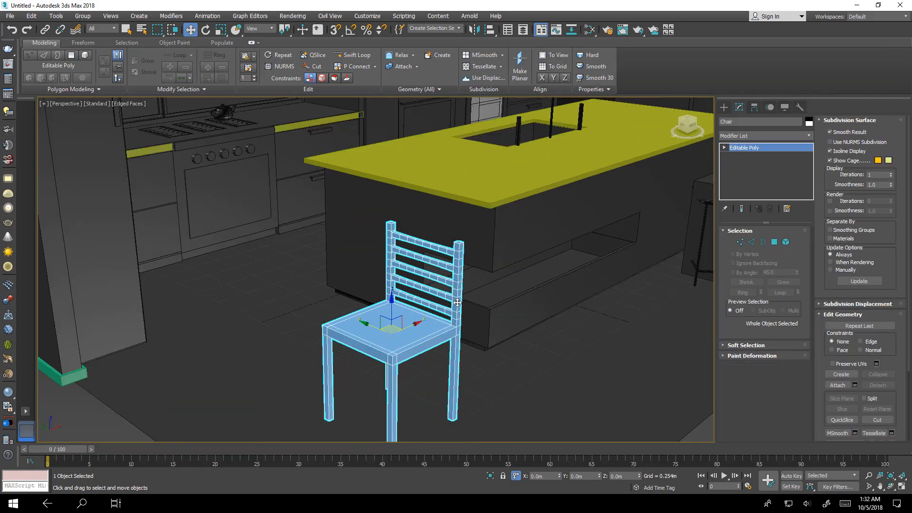
{"action": "scroll", "coordinate": [436, 328], "scroll_direction": "up", "scroll_amount": 4}
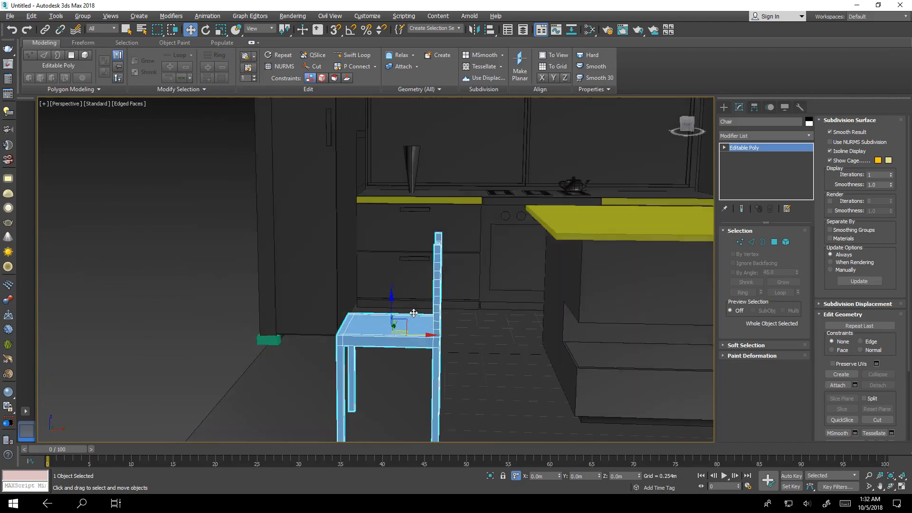